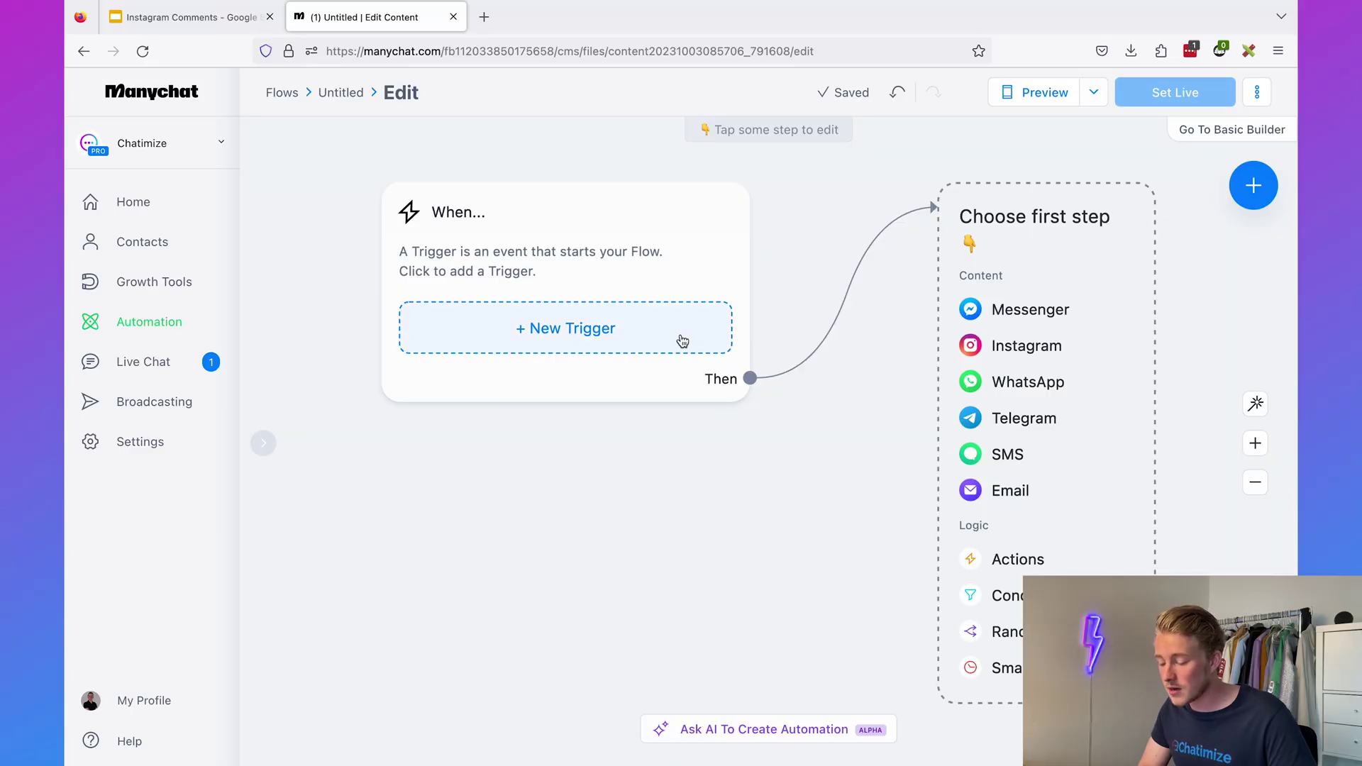
- Add an Instagram Post or Reel Comments trigger to the new flow
left_click(679, 335)
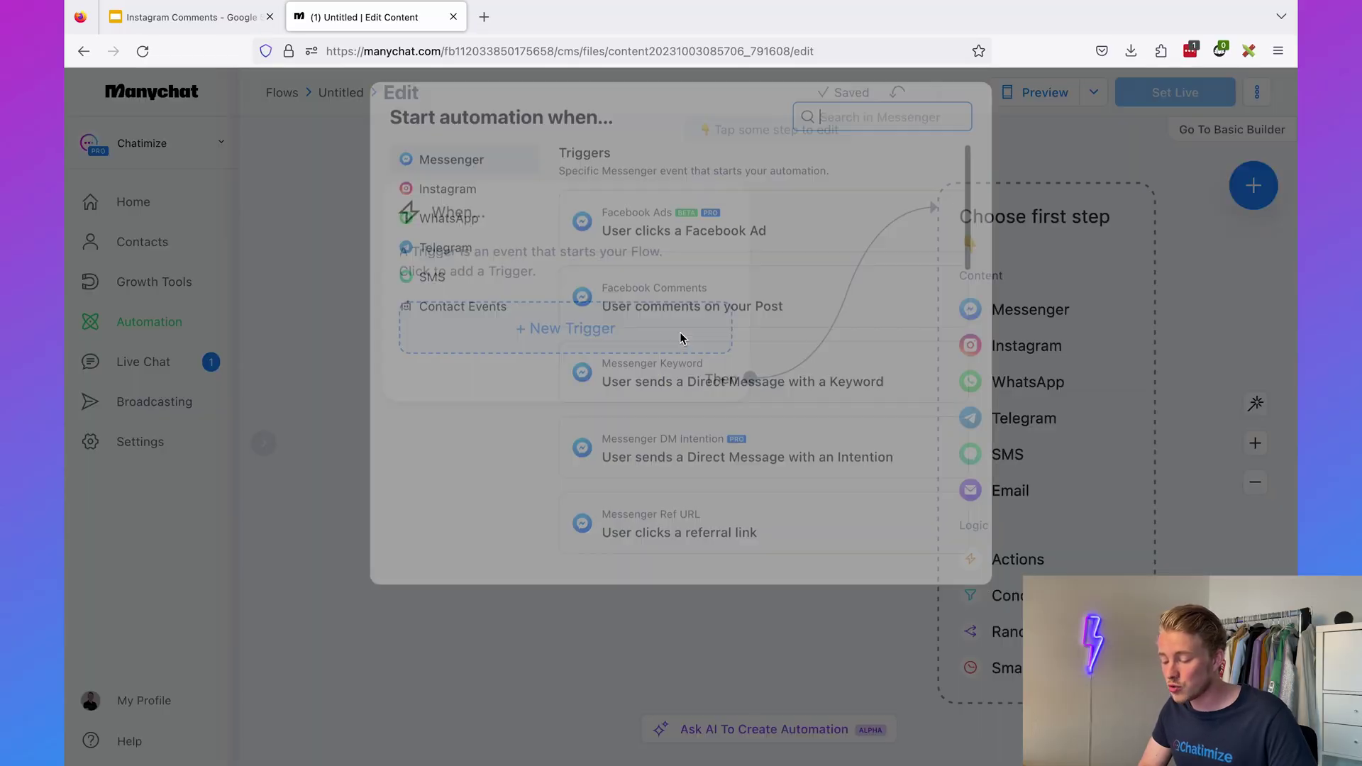
left_click(449, 202)
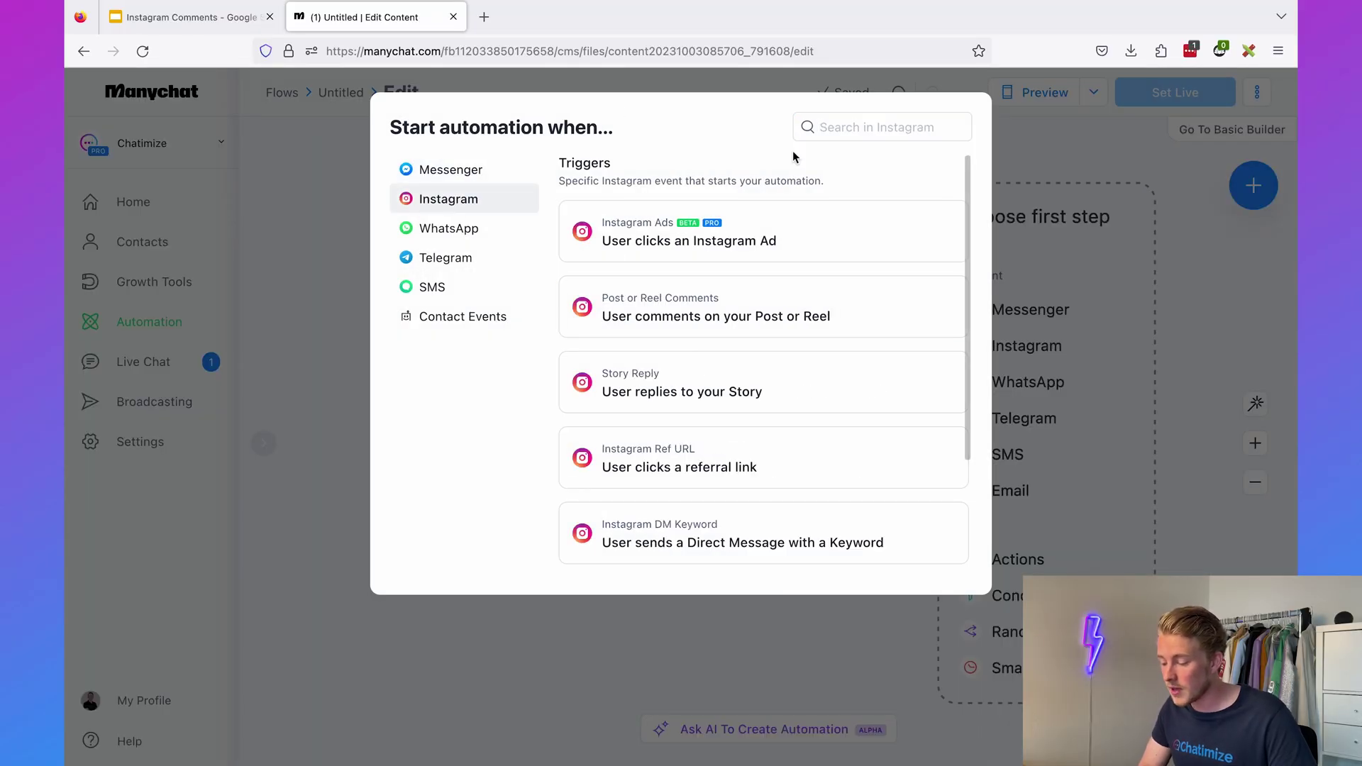
scroll(752, 241, "down", 1)
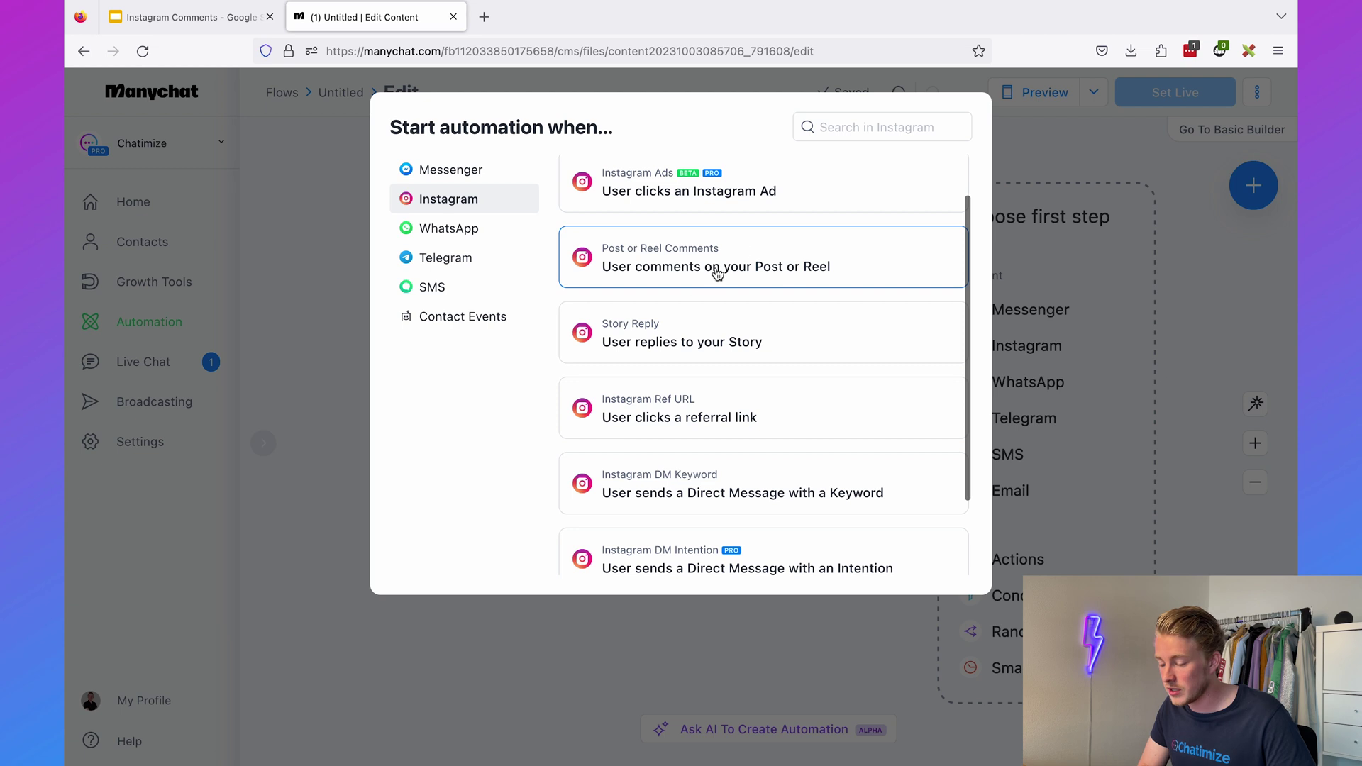
left_click(676, 267)
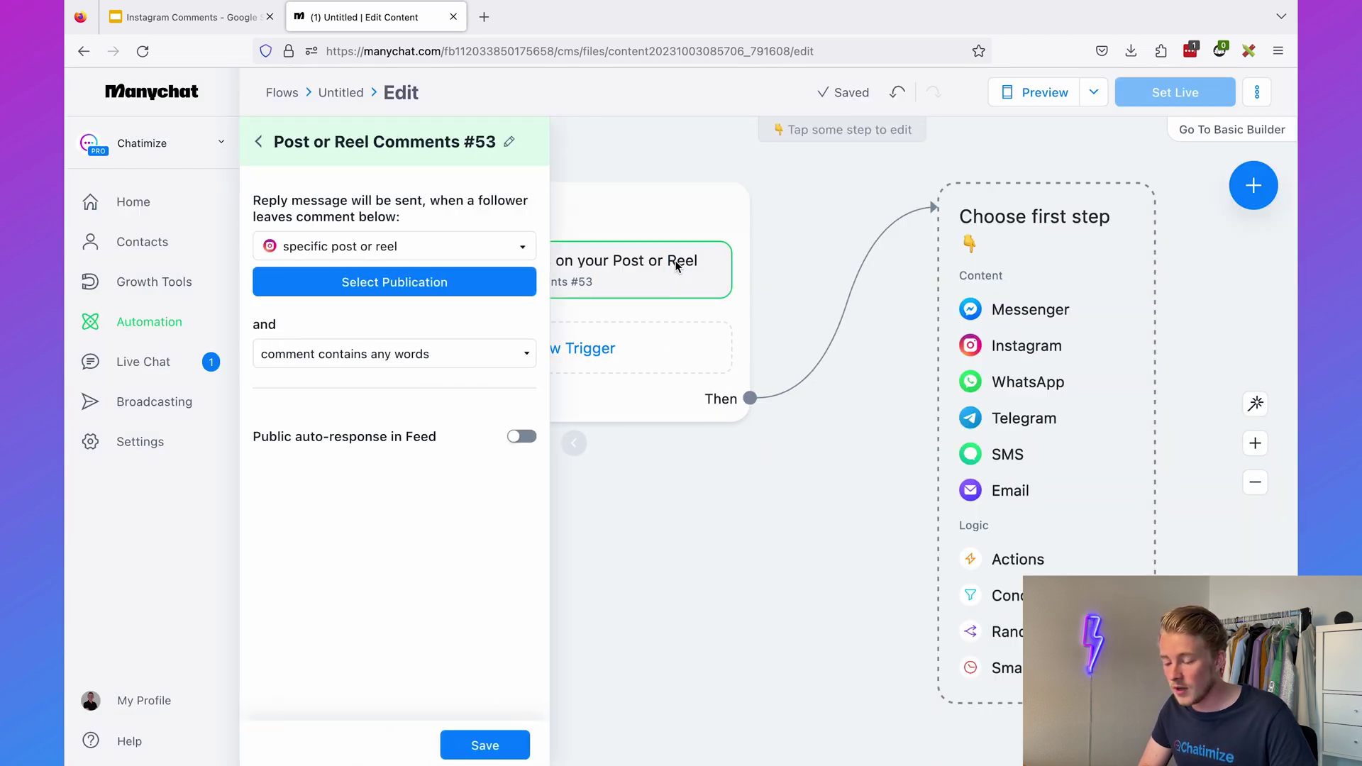
- Set the trigger to fire on any post or reel, skipping publication selection
left_click(384, 286)
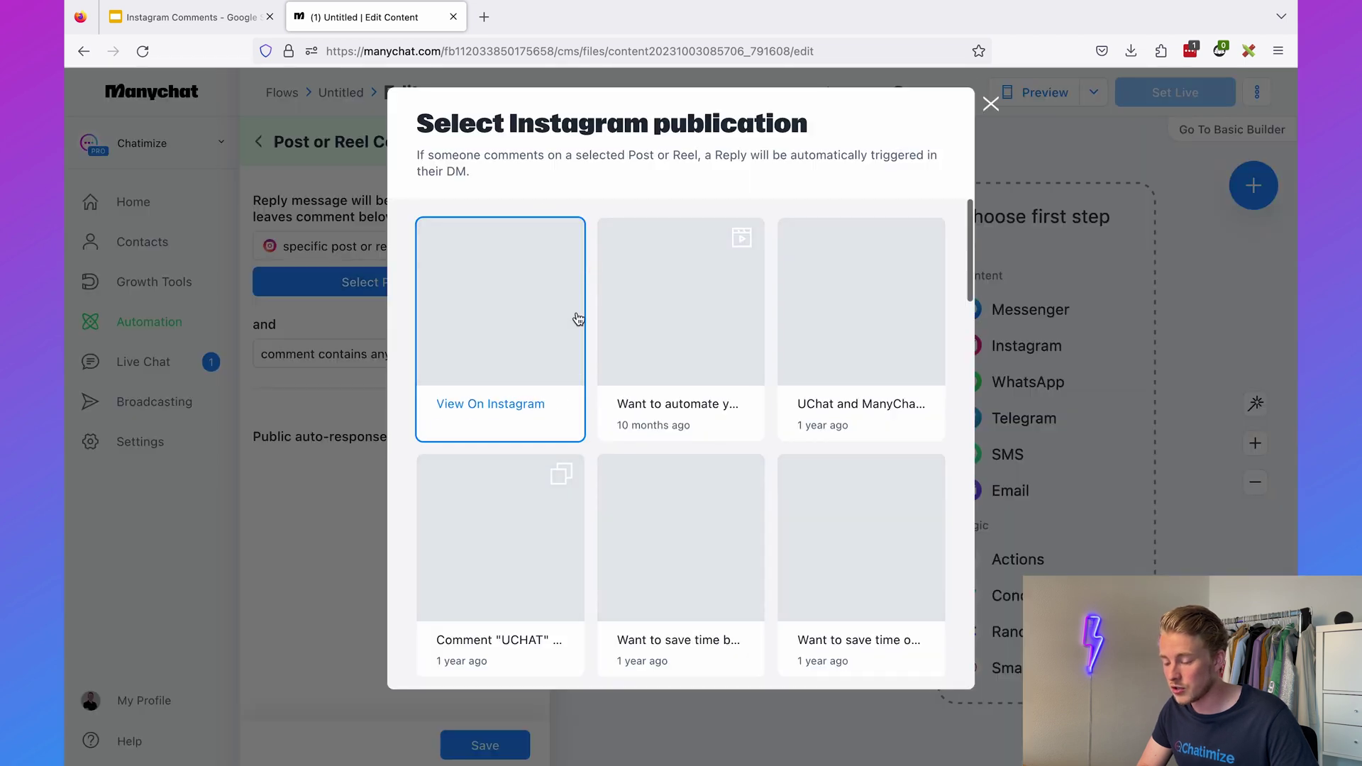
left_click(991, 104)
left_click(382, 250)
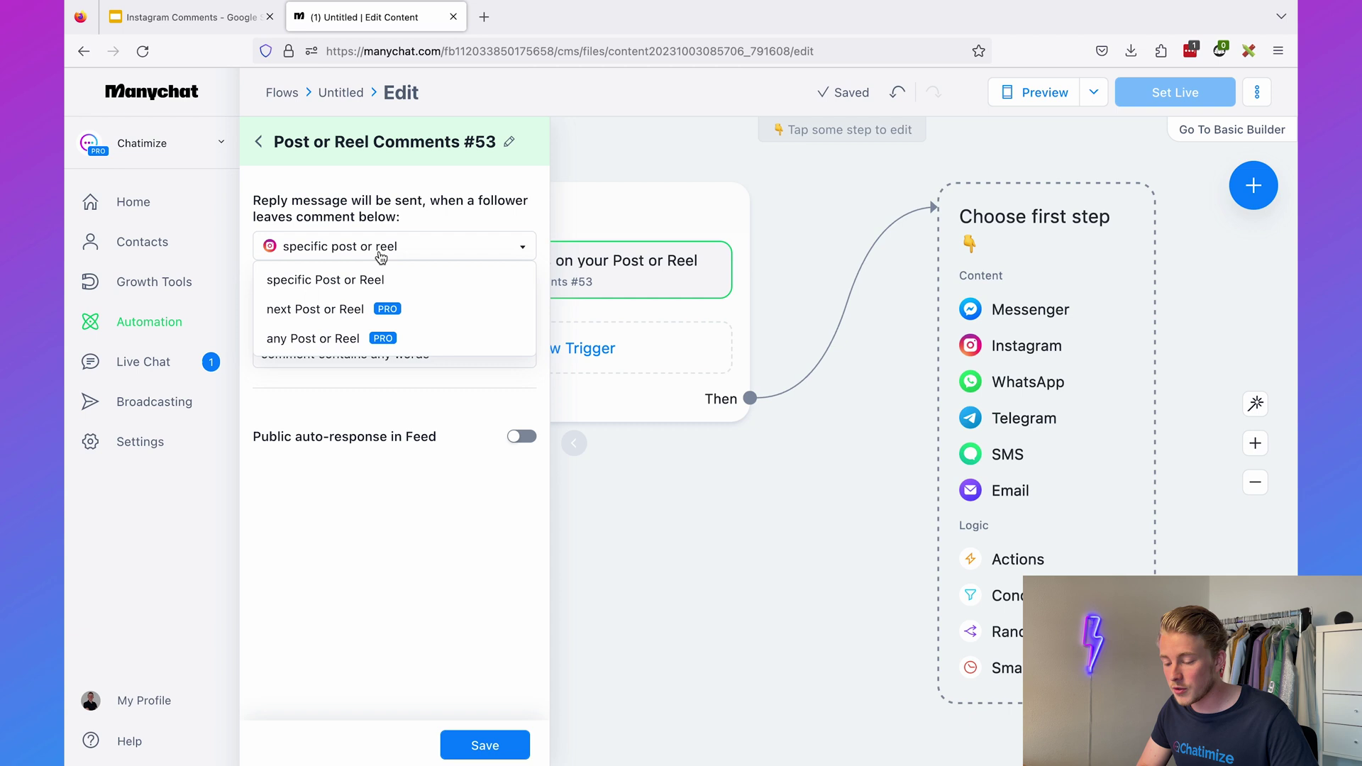
left_click(358, 307)
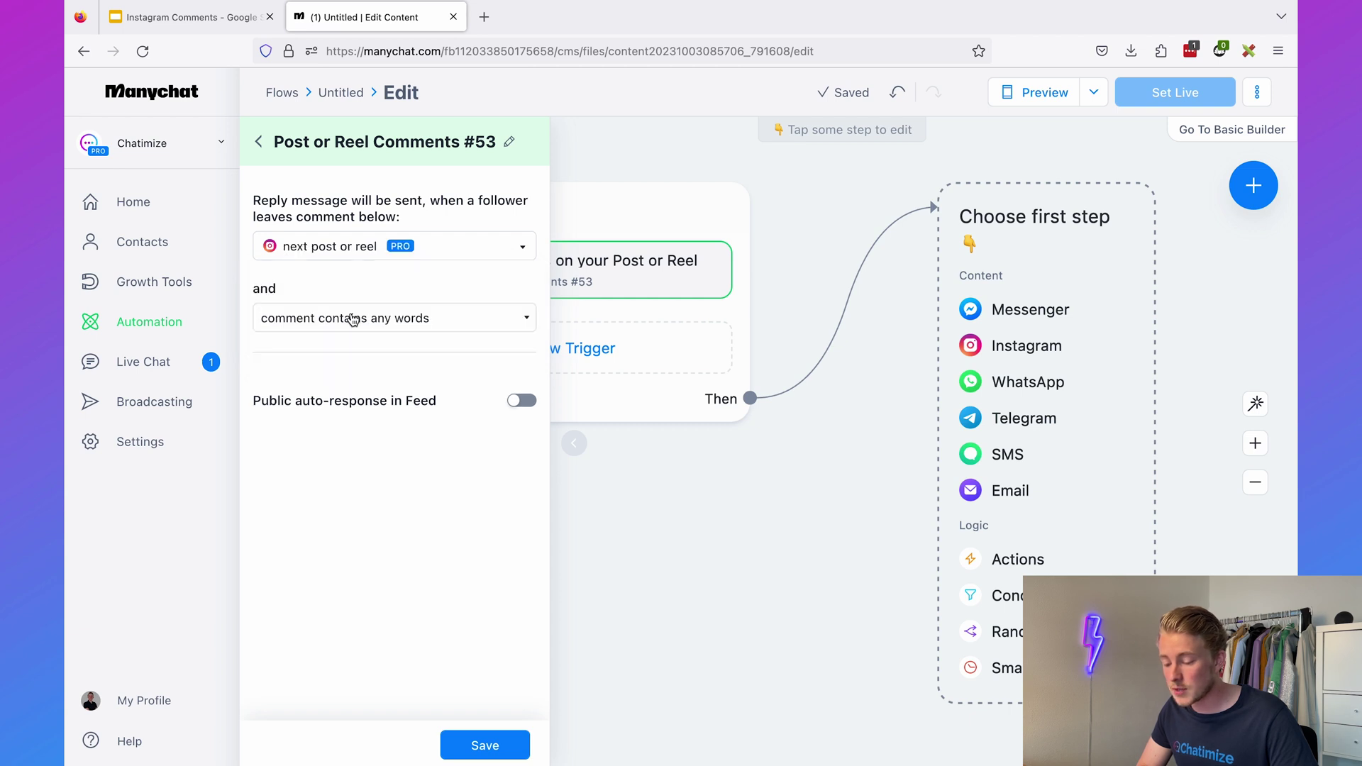
left_click(436, 252)
left_click(352, 333)
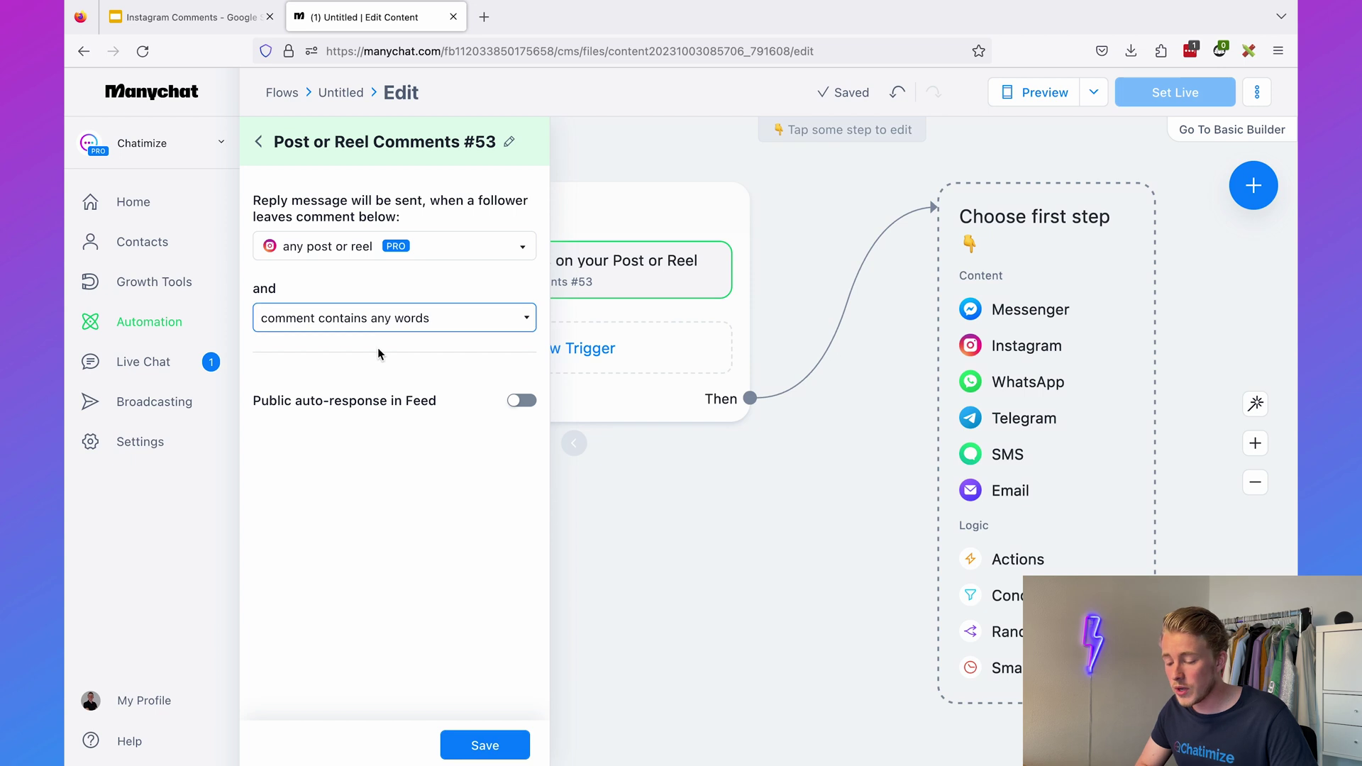
left_click(388, 326)
left_click(370, 293)
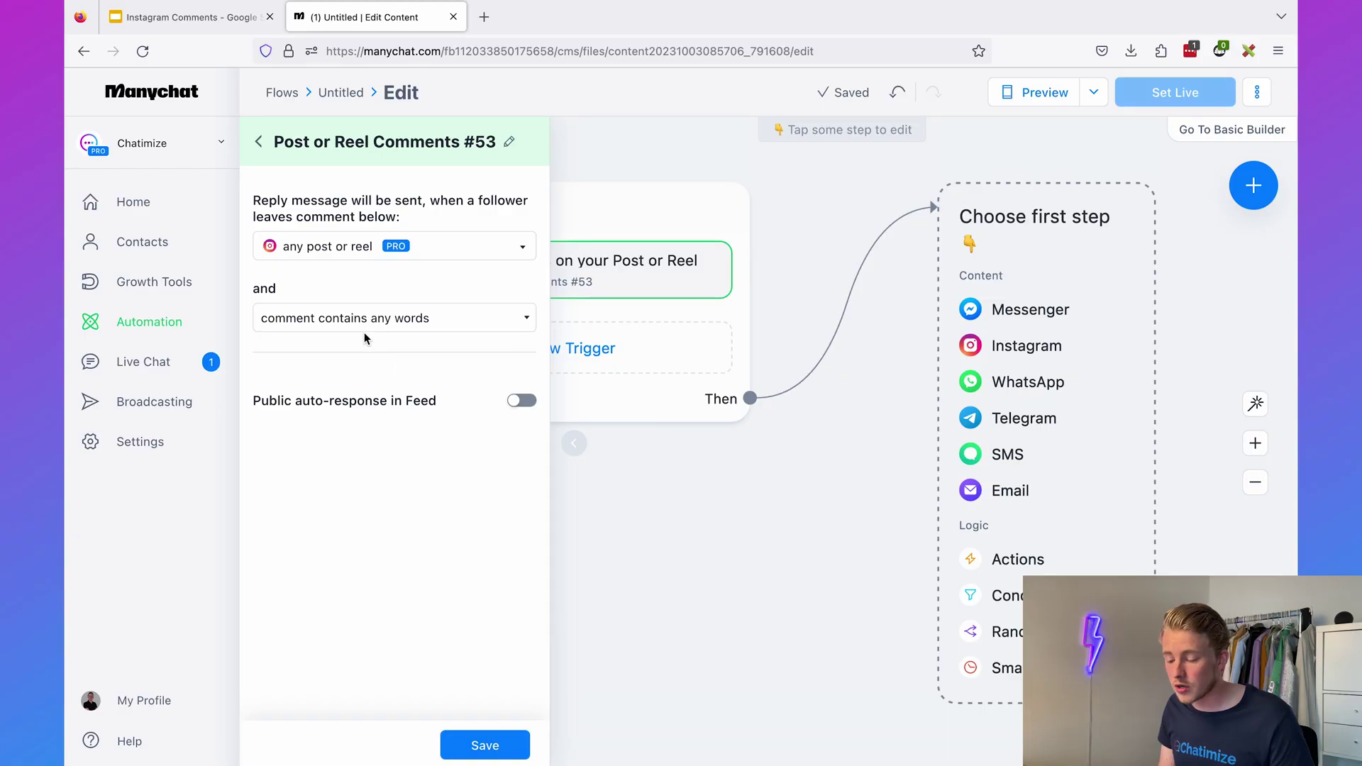
- Match only comments containing the keywords GUIDE, GUID or GUIED
left_click(345, 315)
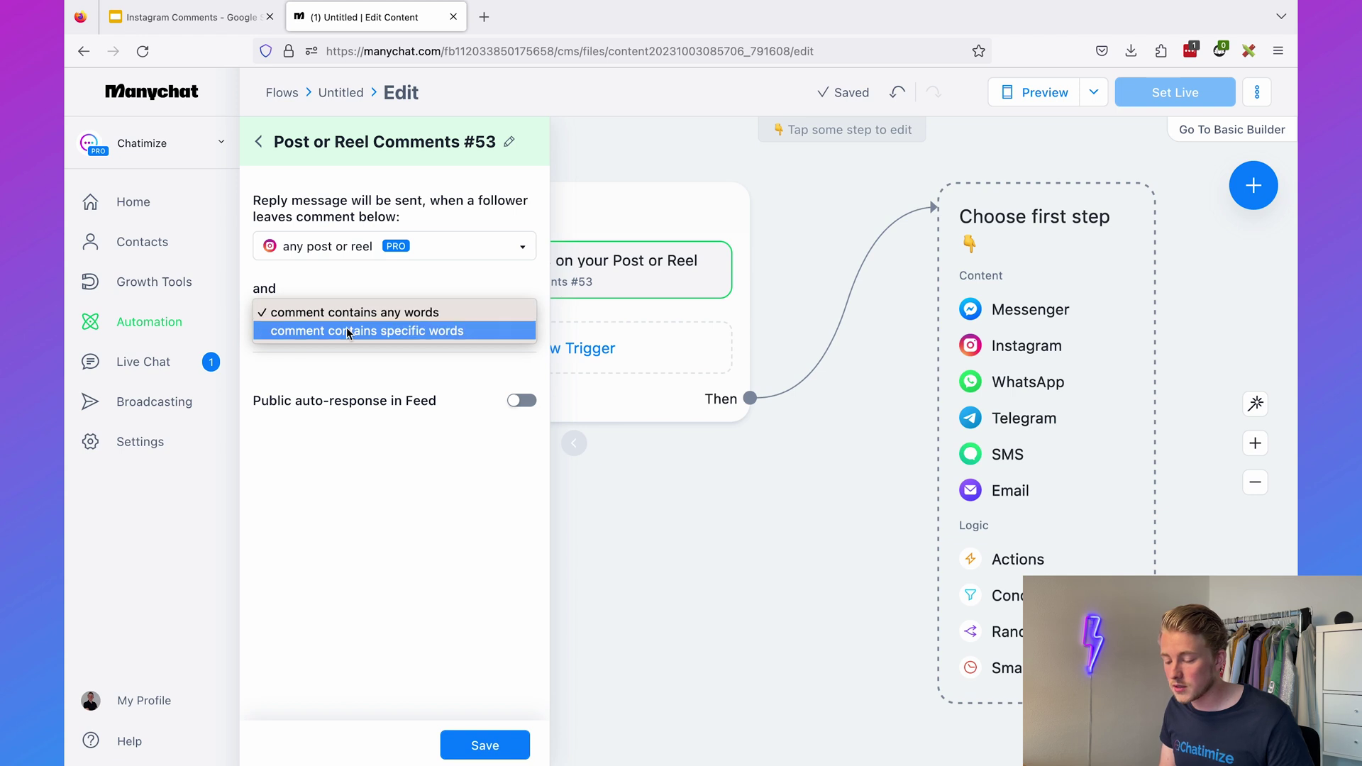
left_click(347, 332)
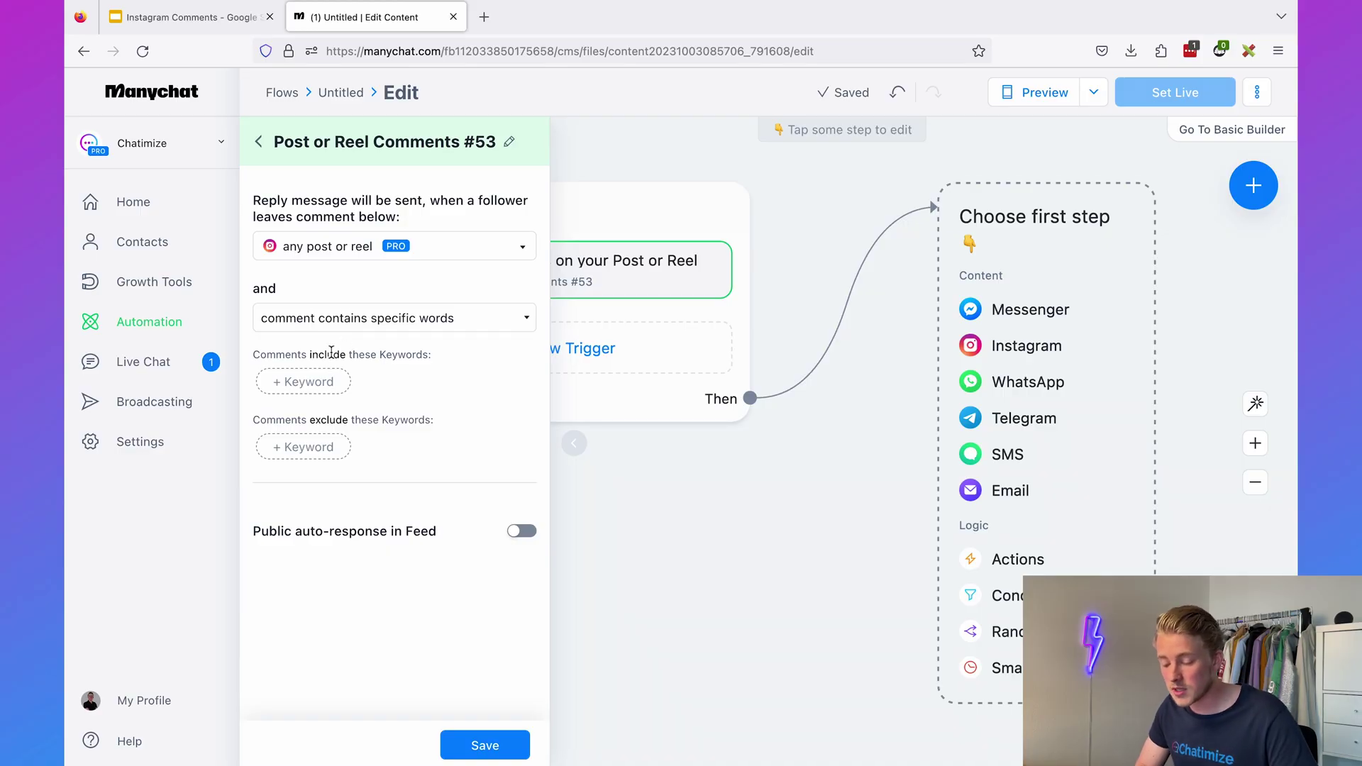
left_click(324, 396)
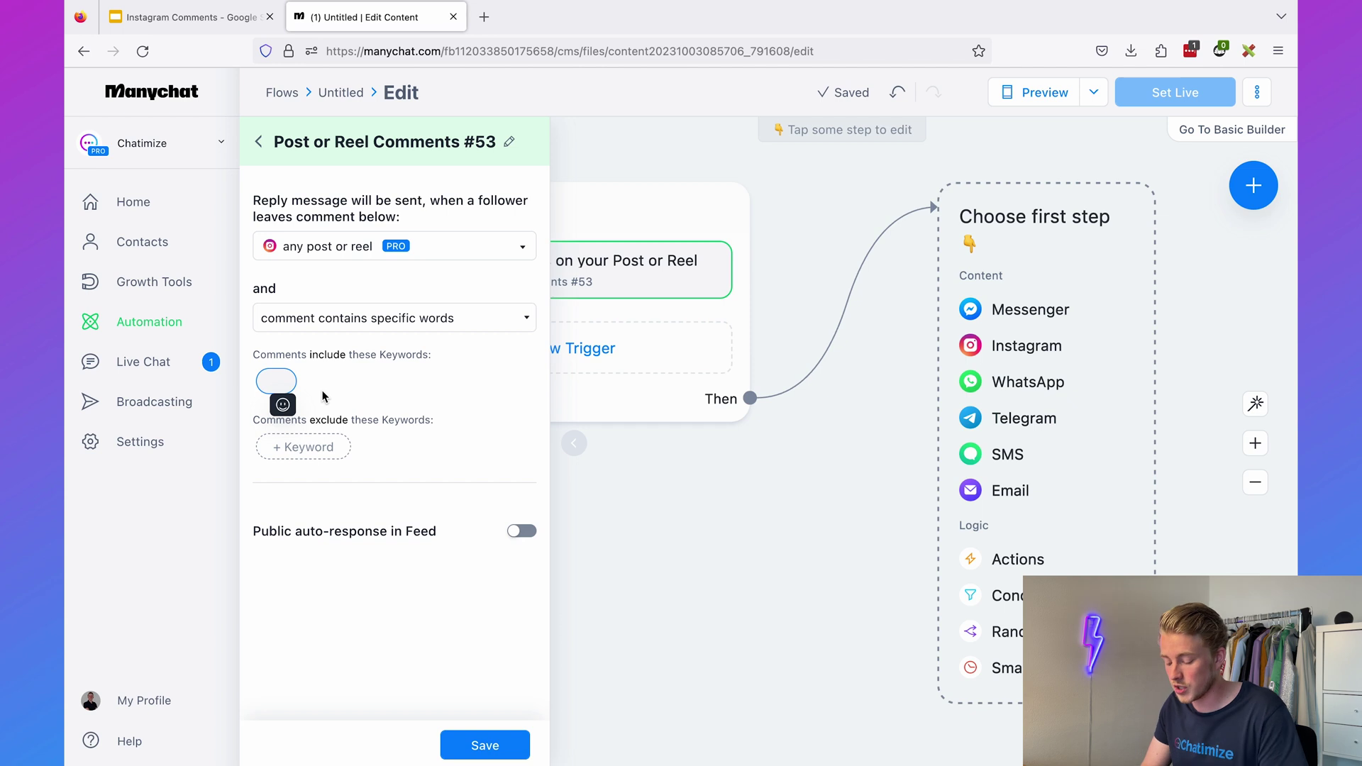
type("GUIDE")
key("Return")
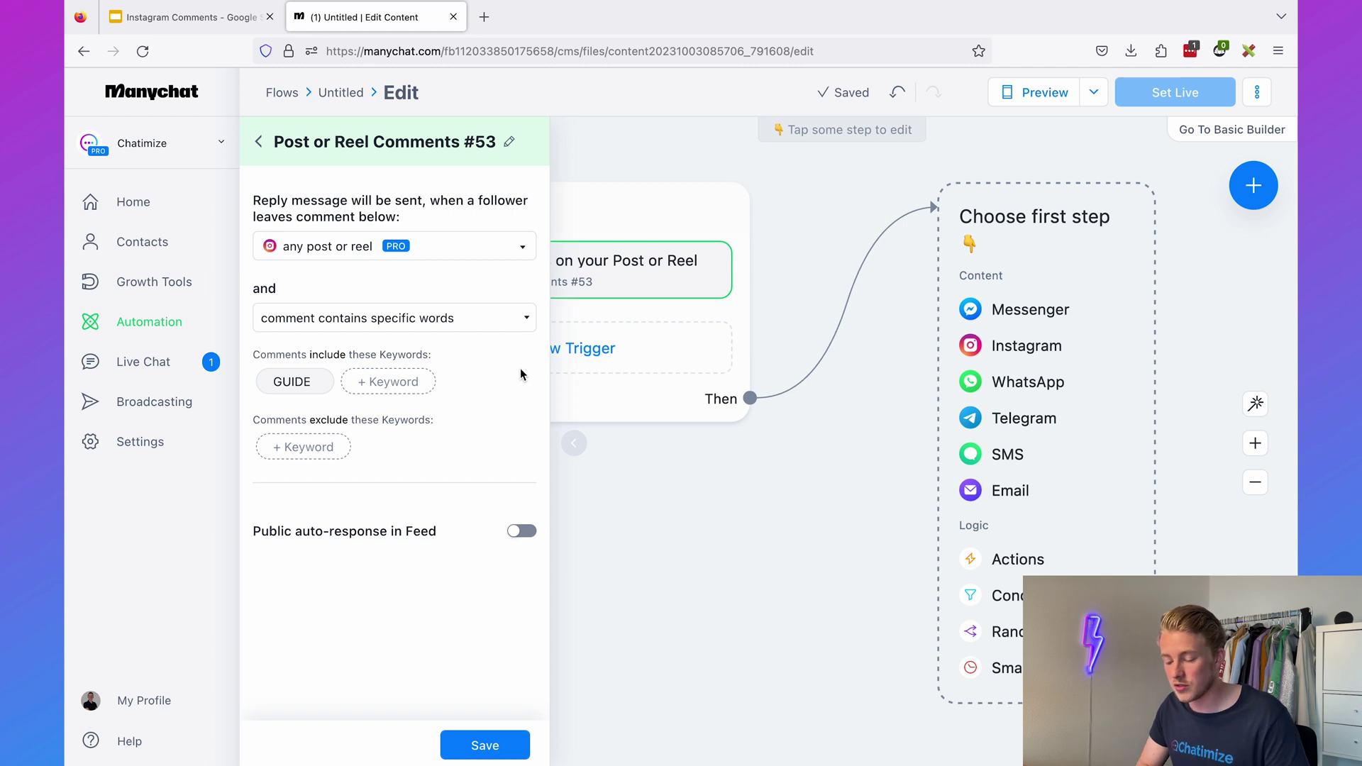
type("GUID")
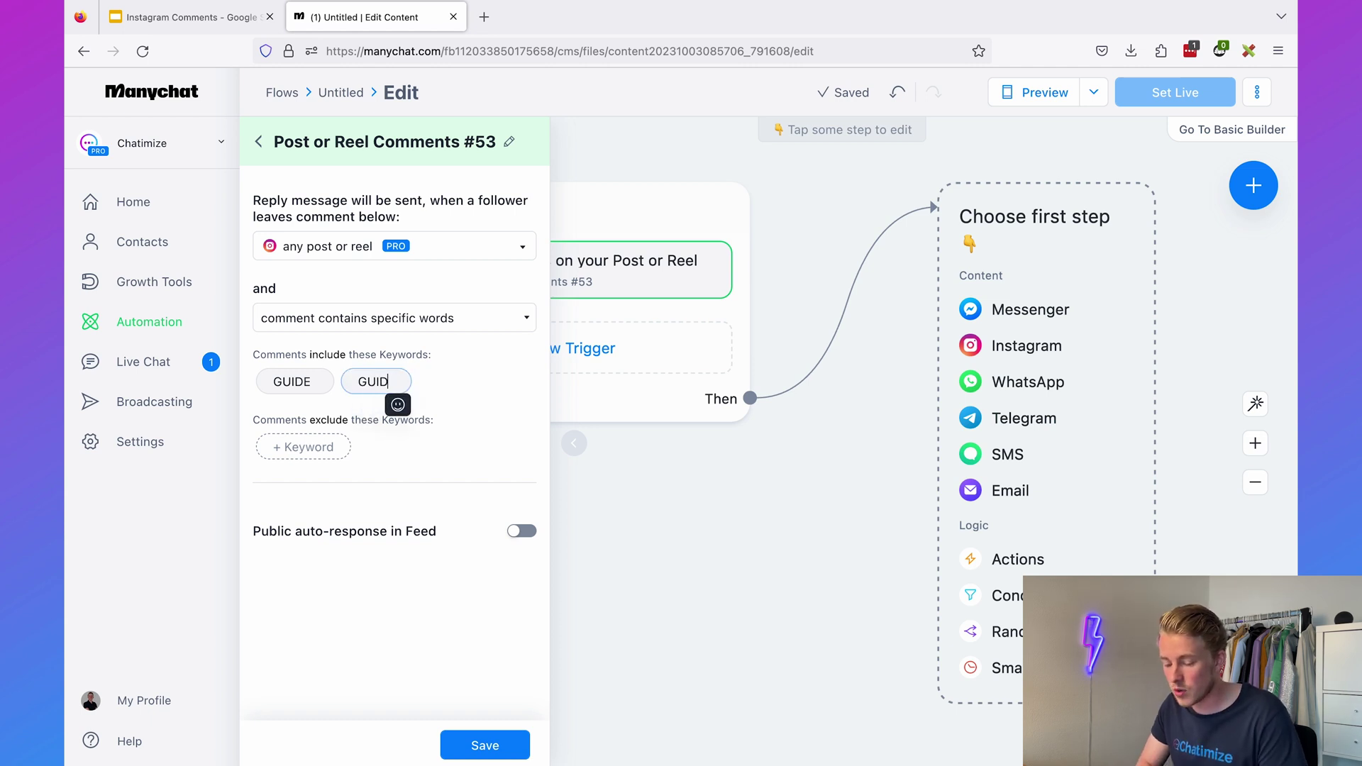
key("Return")
left_click(467, 383)
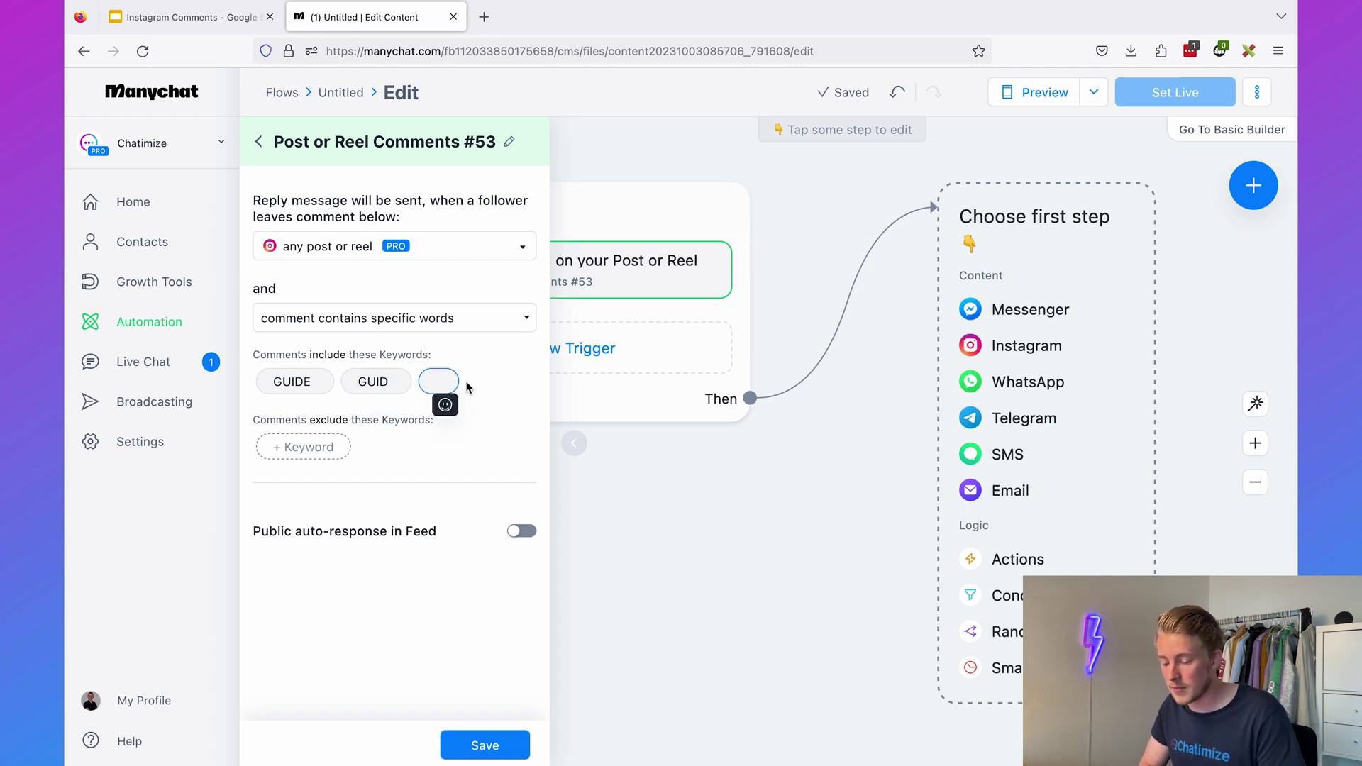
type("GUIED")
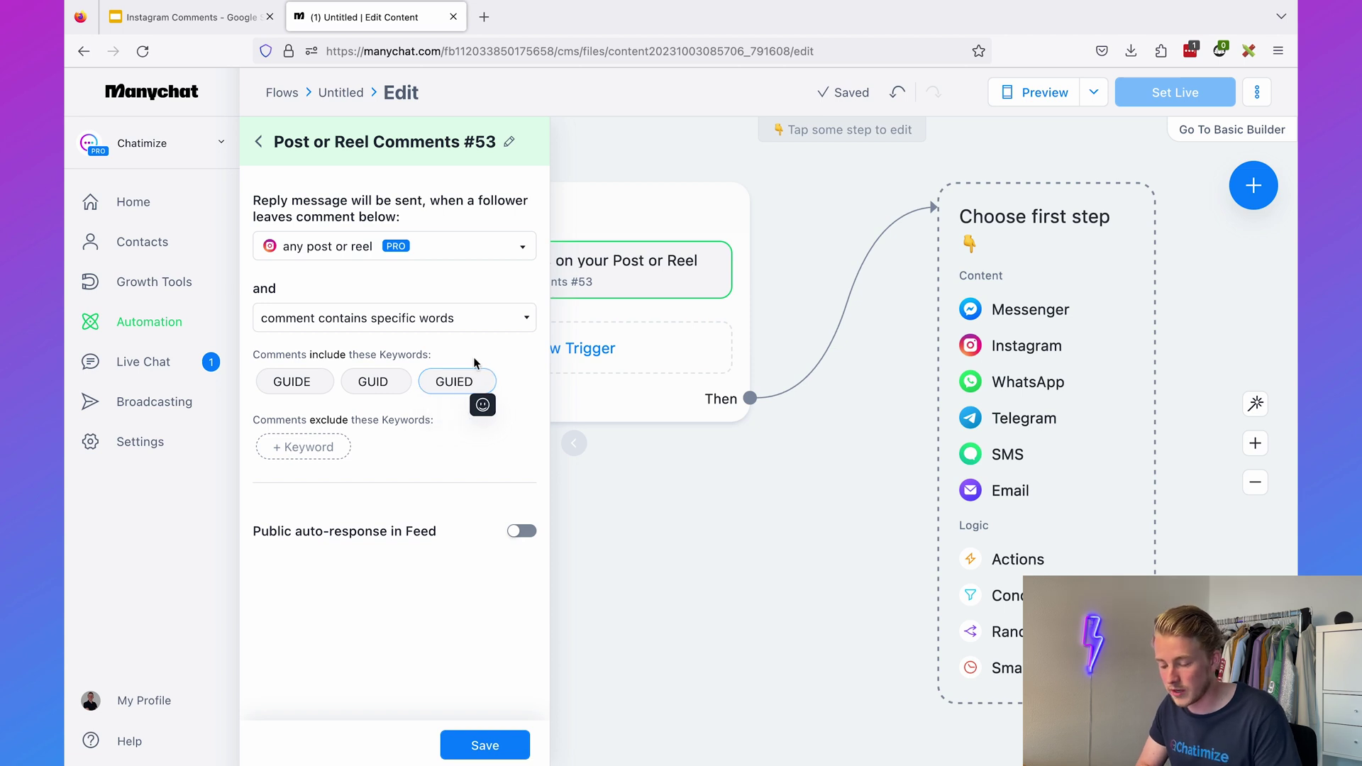
key("Return")
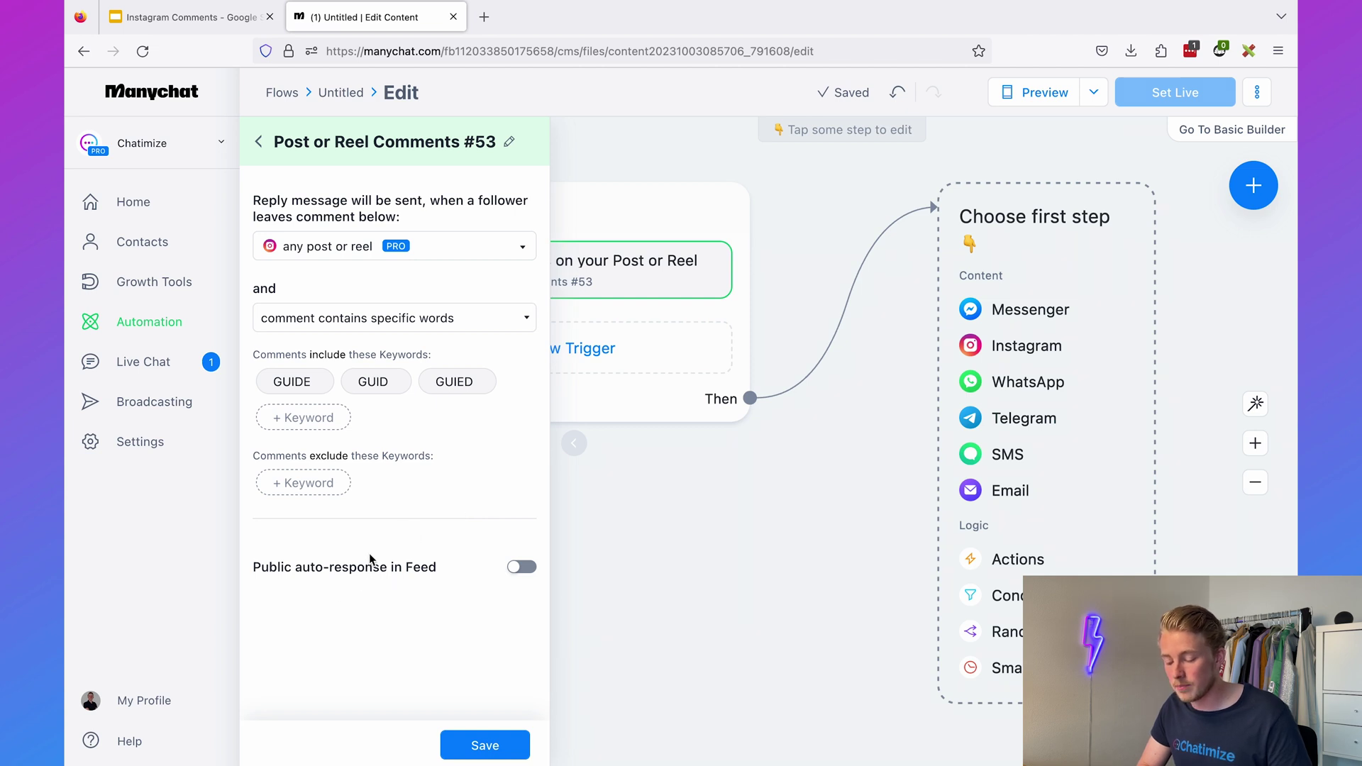
- Turn on public feed replies and paste two reply variants promising a DM about building muscle
left_click(521, 567)
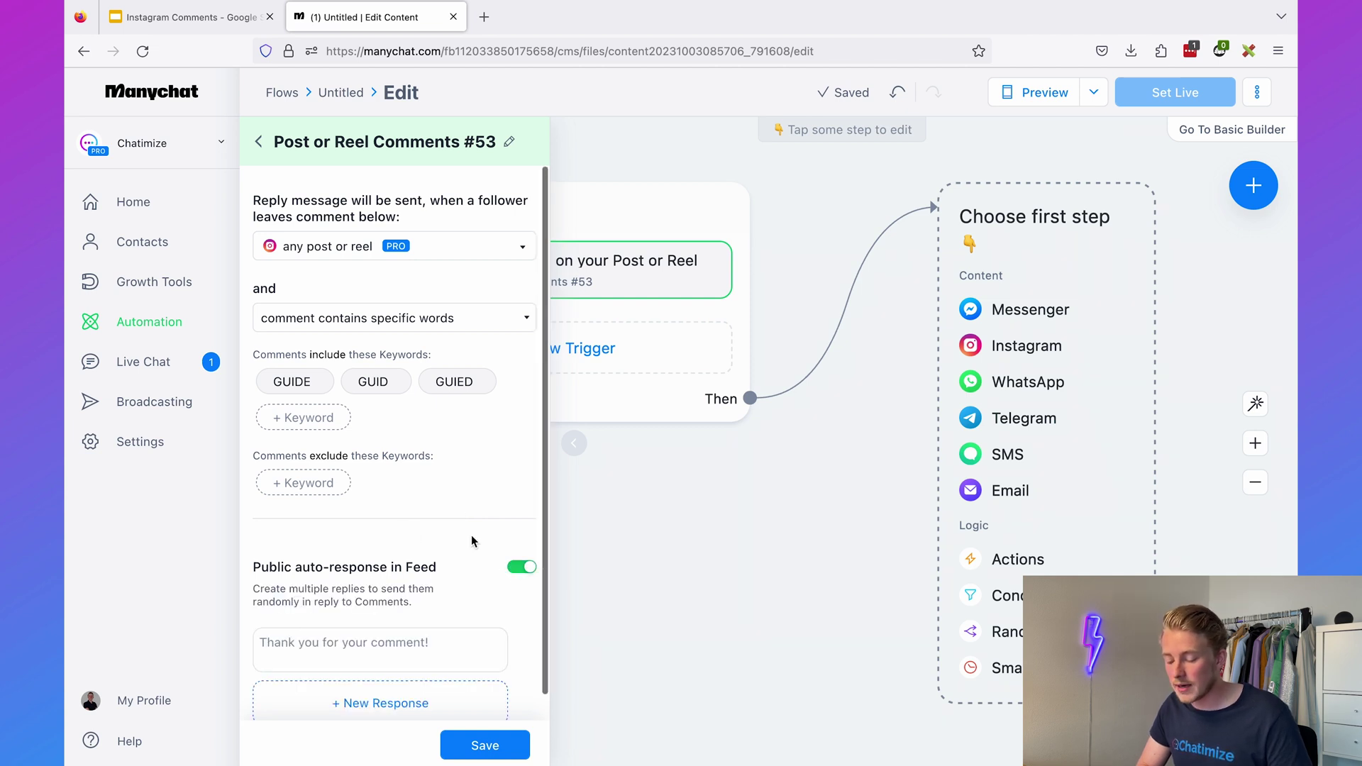
scroll(468, 537, "down", 1)
left_click(455, 615)
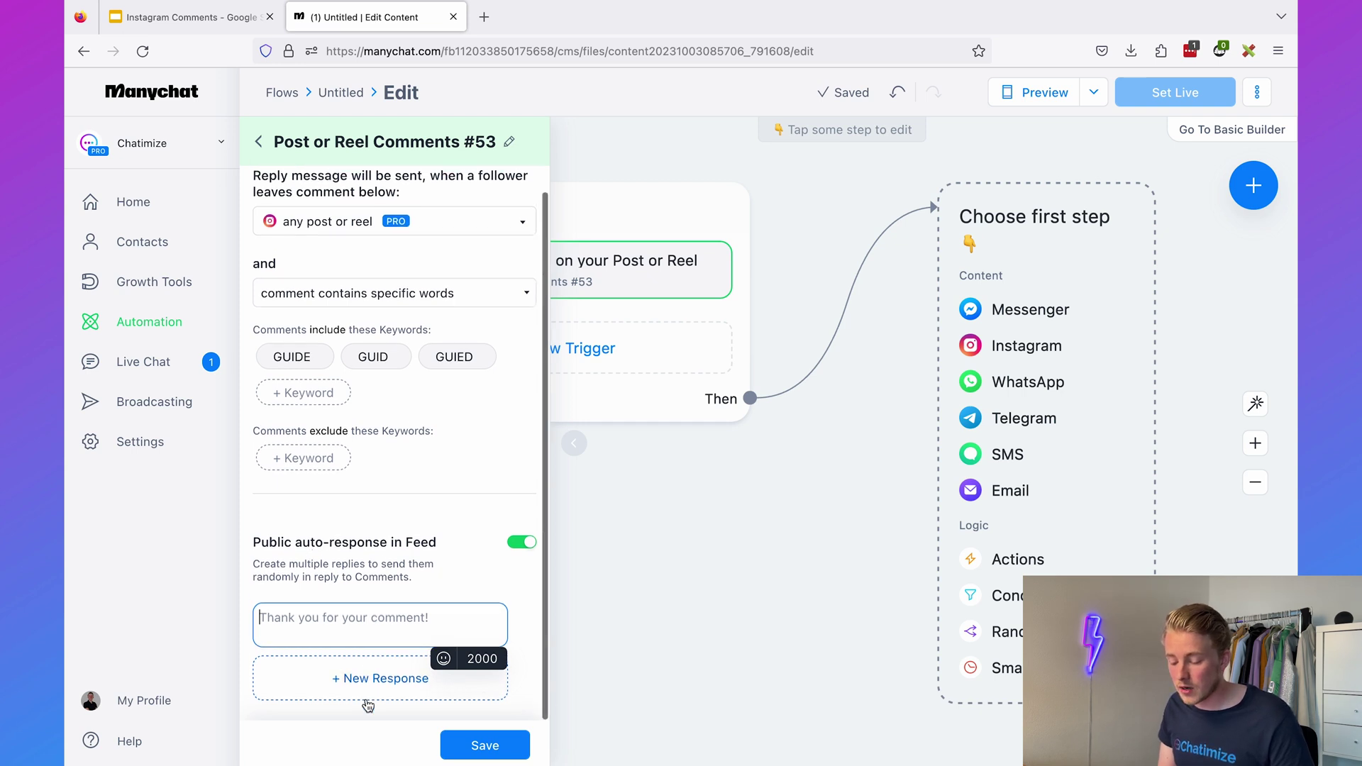
left_click(380, 678)
scroll(376, 500, "down", 2)
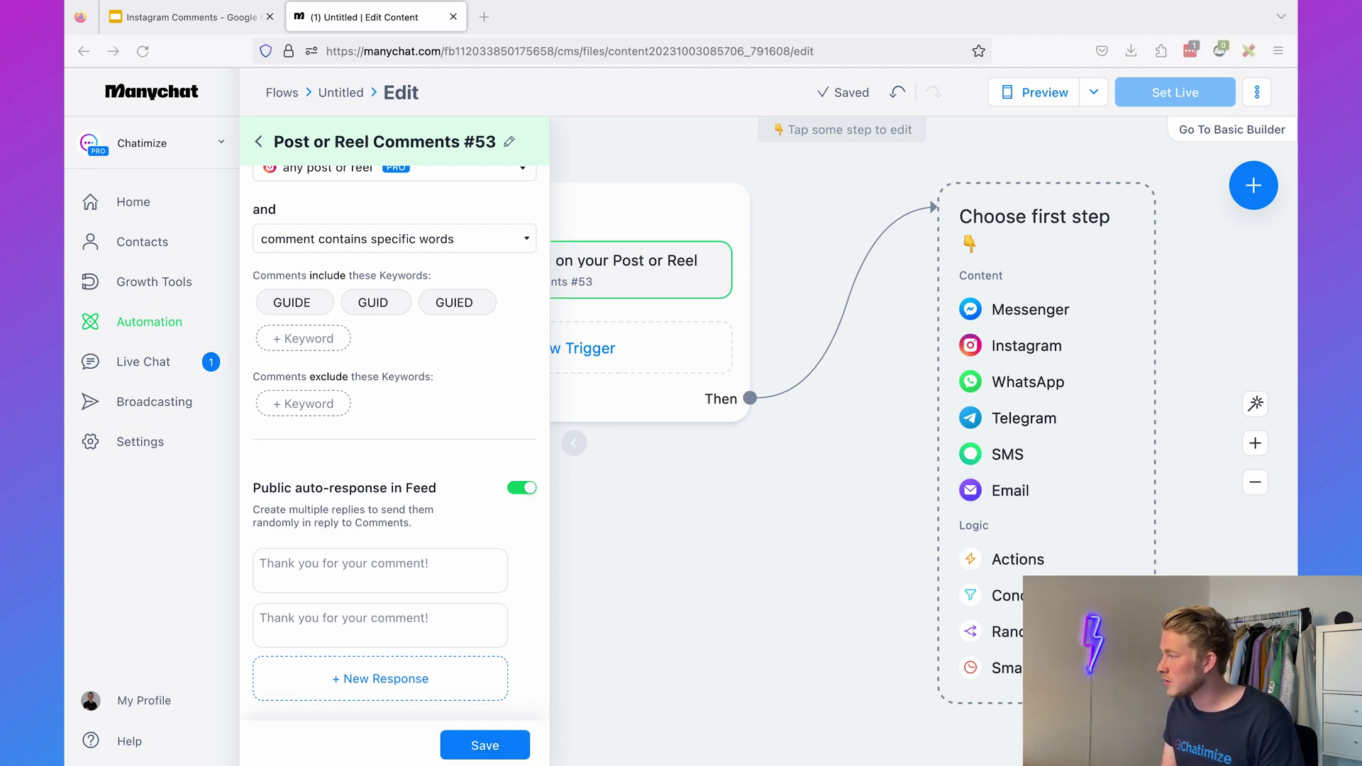
left_click(427, 557)
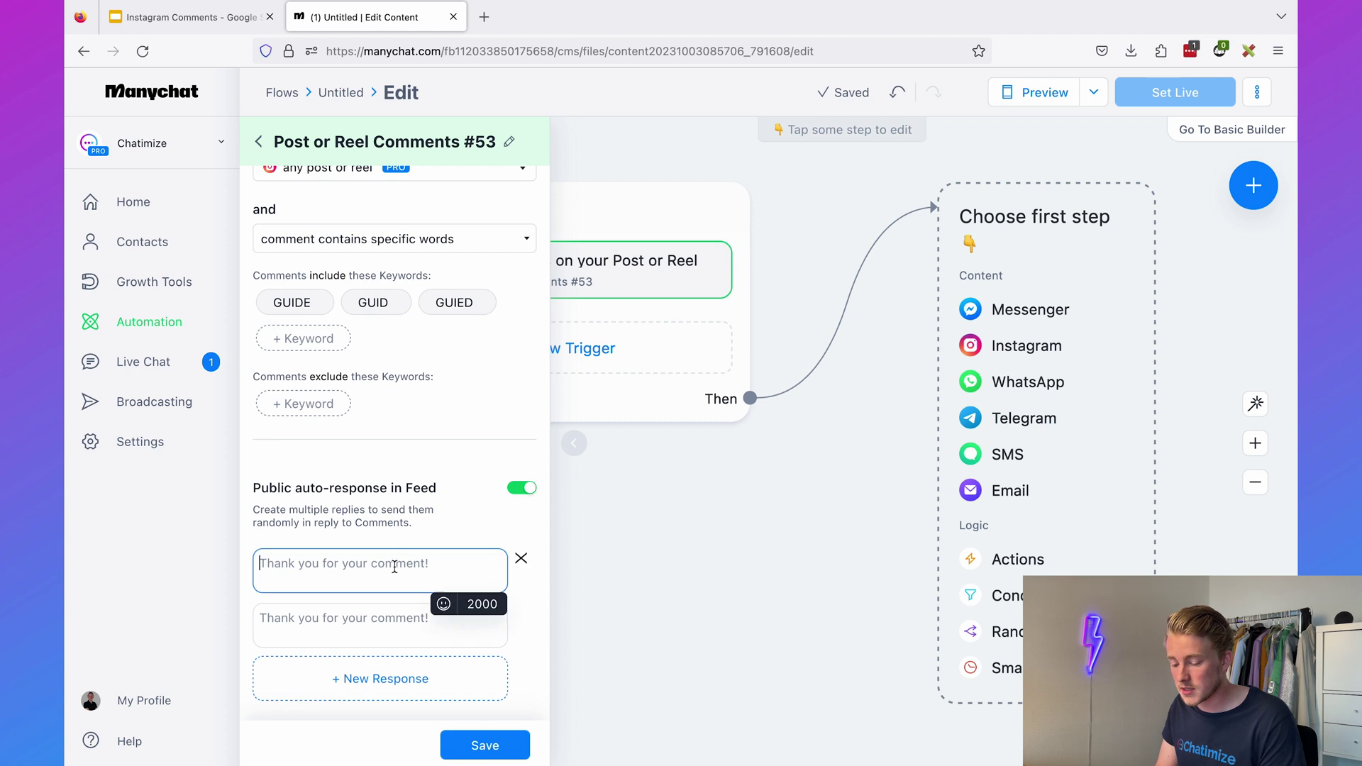
type("Can’t wait for you to grow more muscle, please check your DMs!")
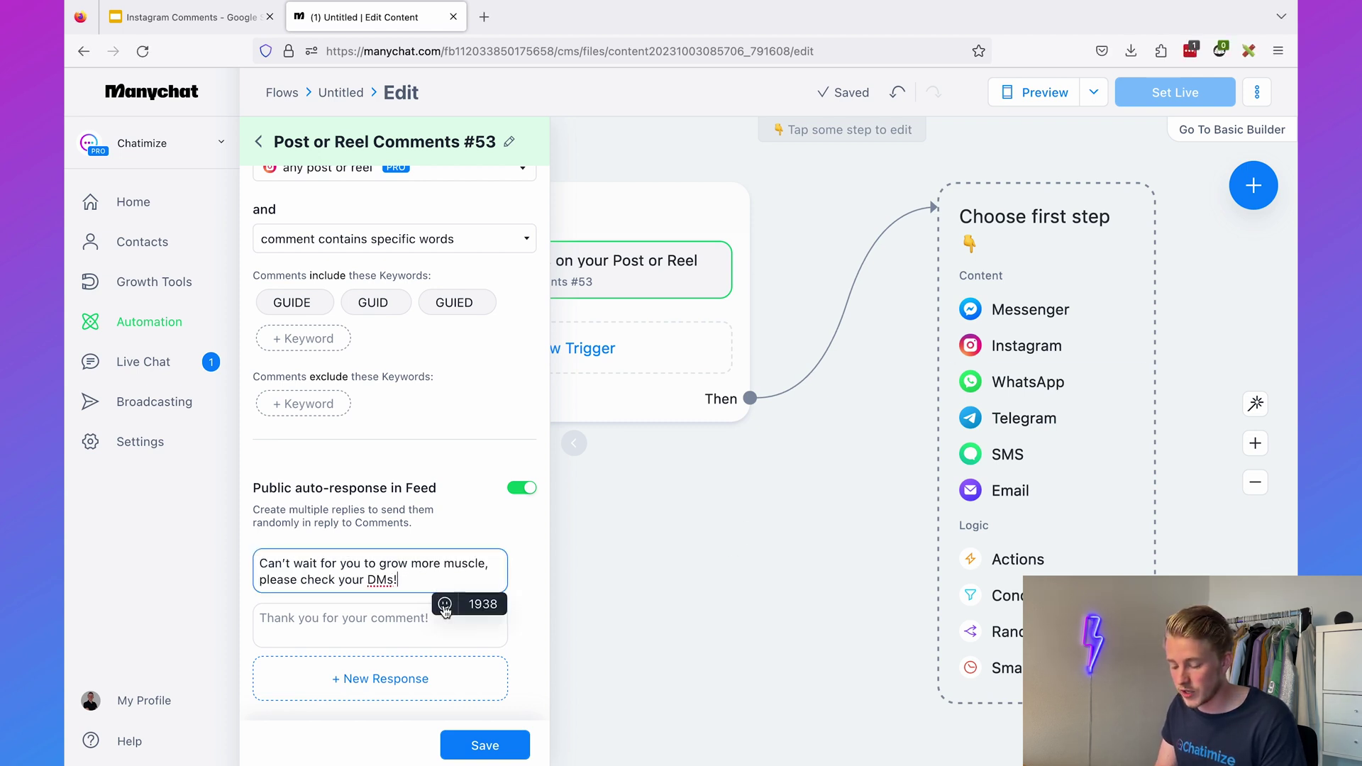
left_click(383, 624)
type("Let’s build more muscle together 💪, just sent you a DM!")
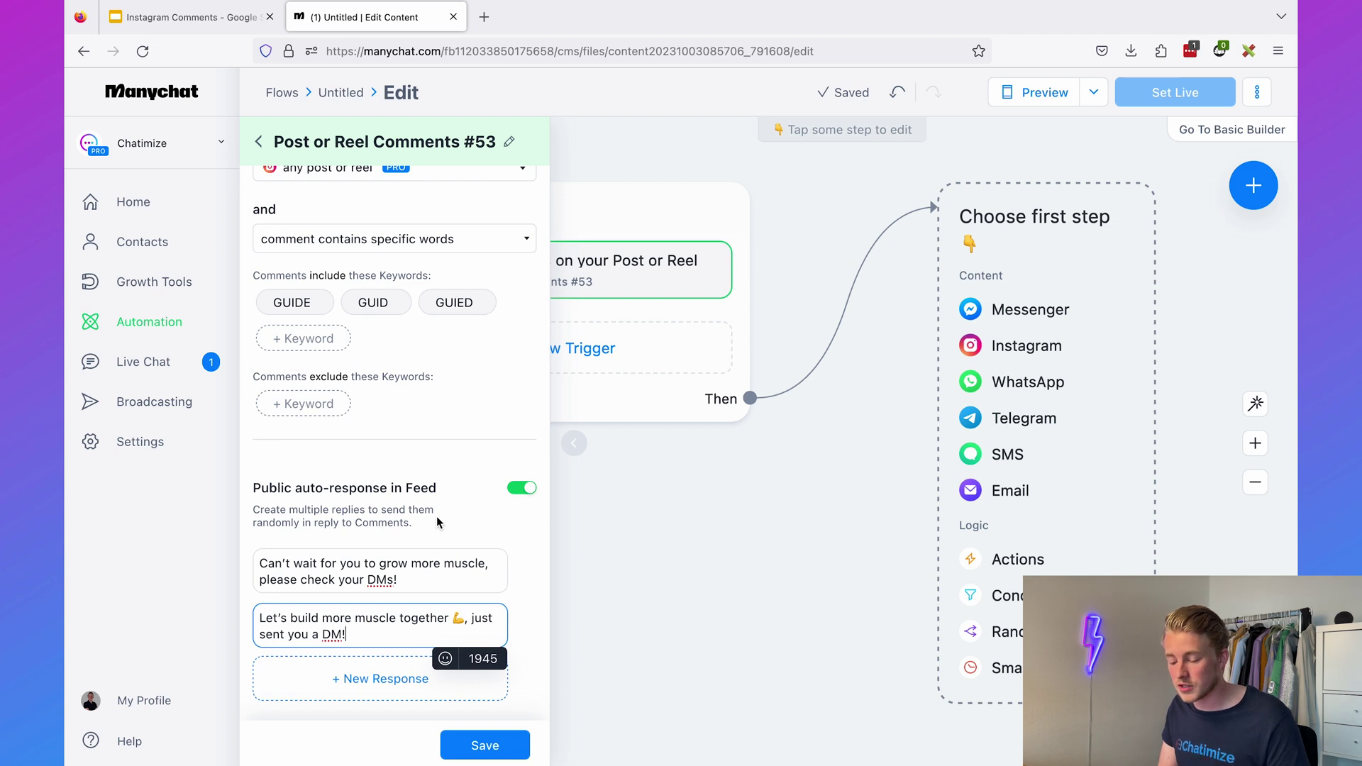
left_click(437, 518)
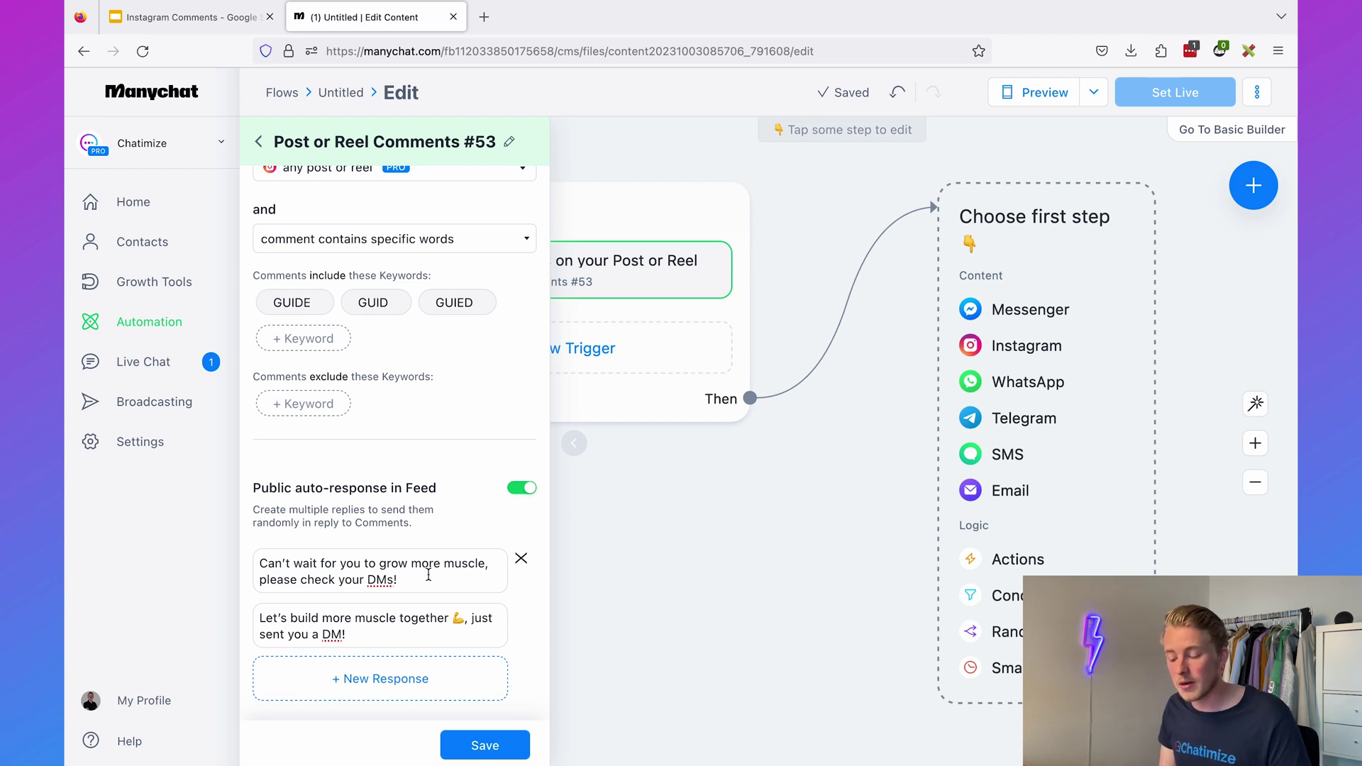
- Review the public reply texts and save the comment trigger
left_click(428, 579)
left_click_drag(387, 616, 347, 634)
left_click(387, 616)
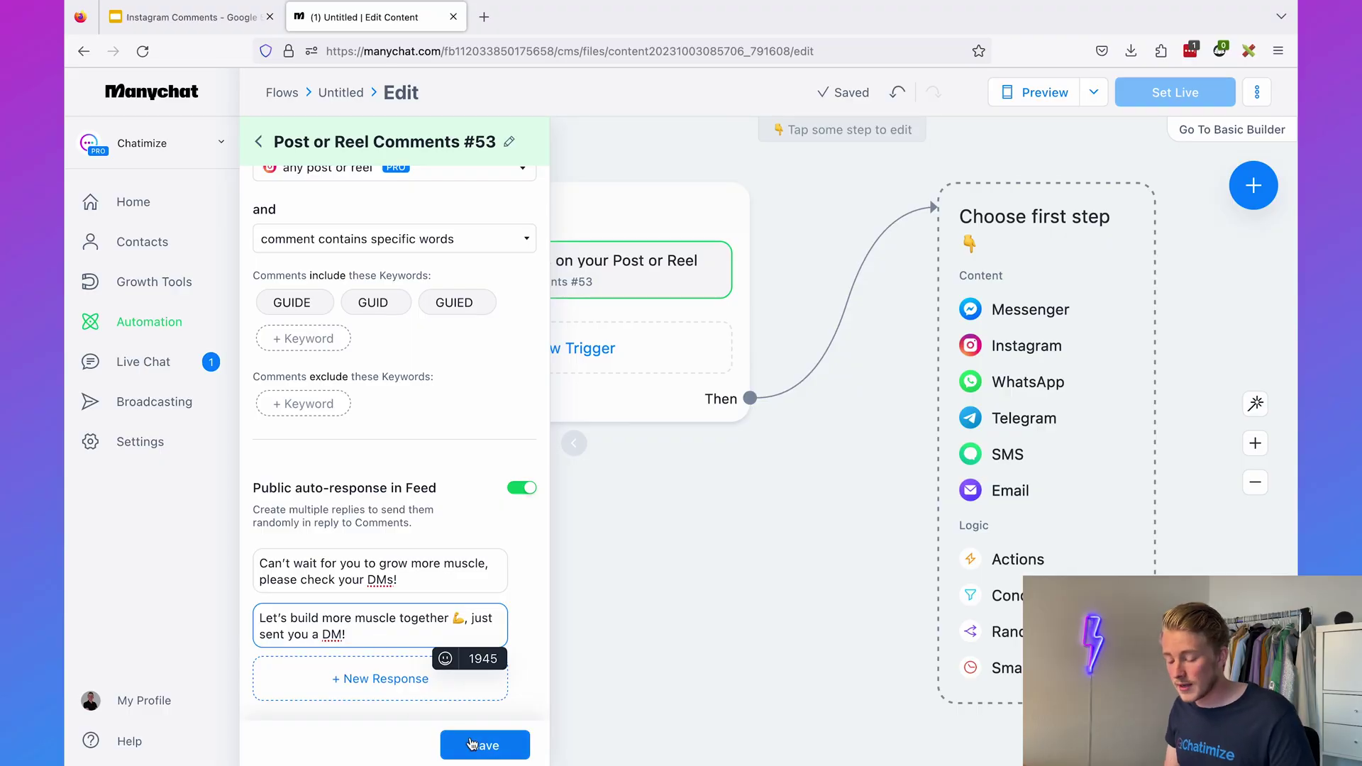
left_click(471, 743)
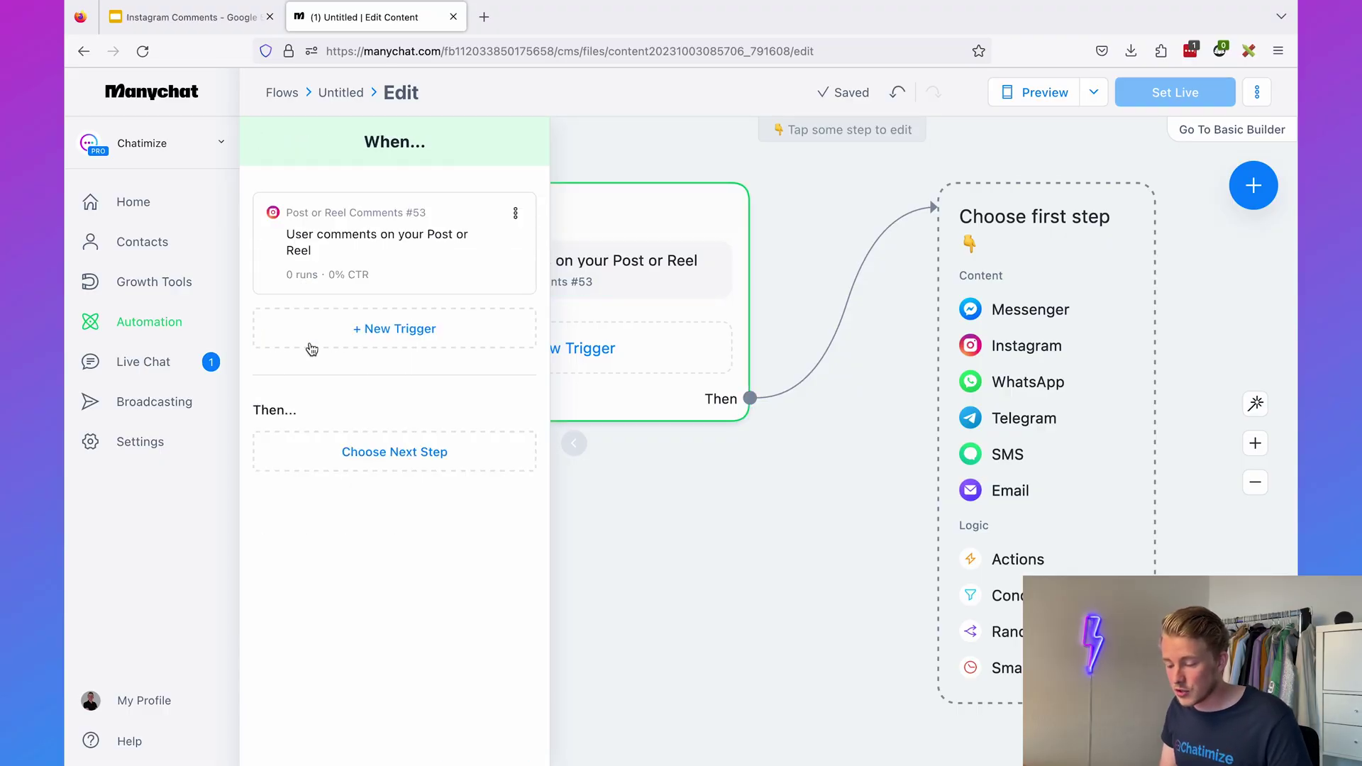
- Close the trigger panel and add an Instagram message as the first step
left_click(610, 517)
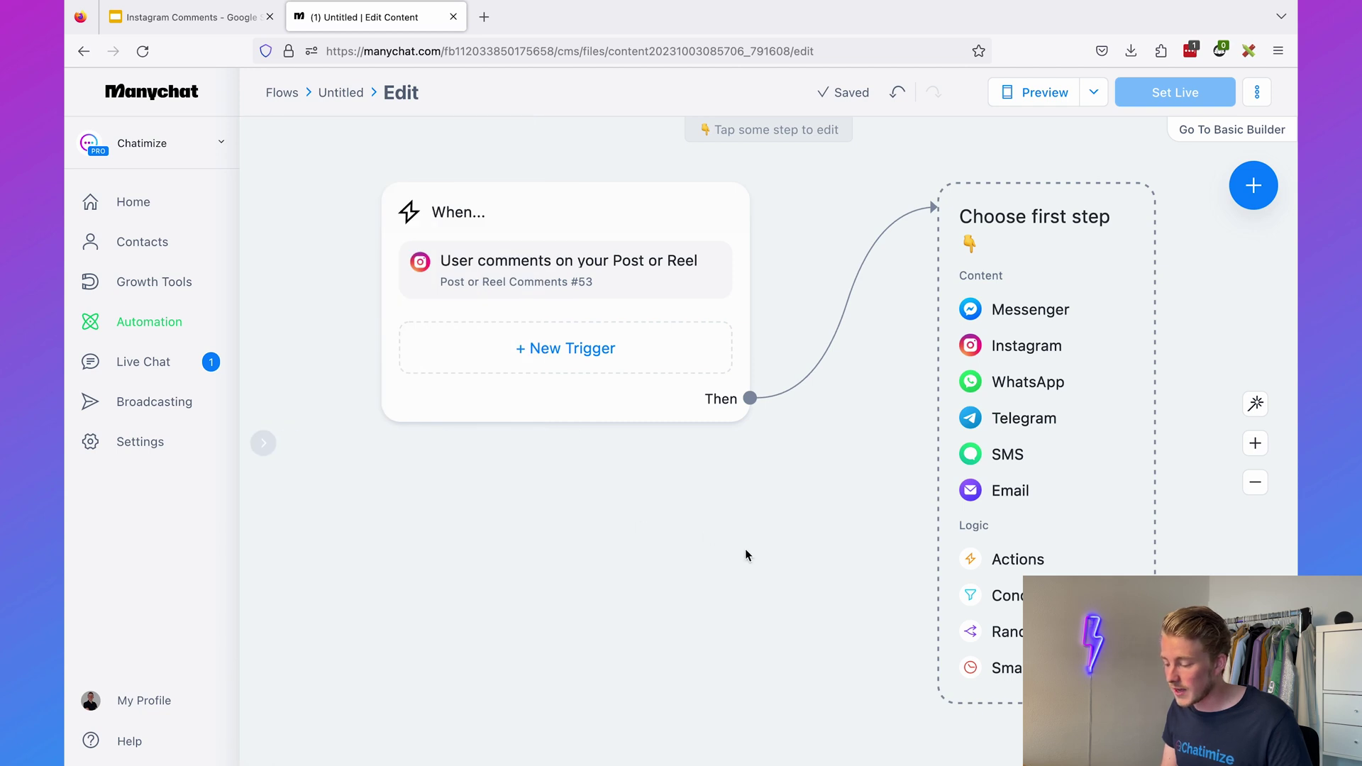
left_click_drag(746, 555, 566, 554)
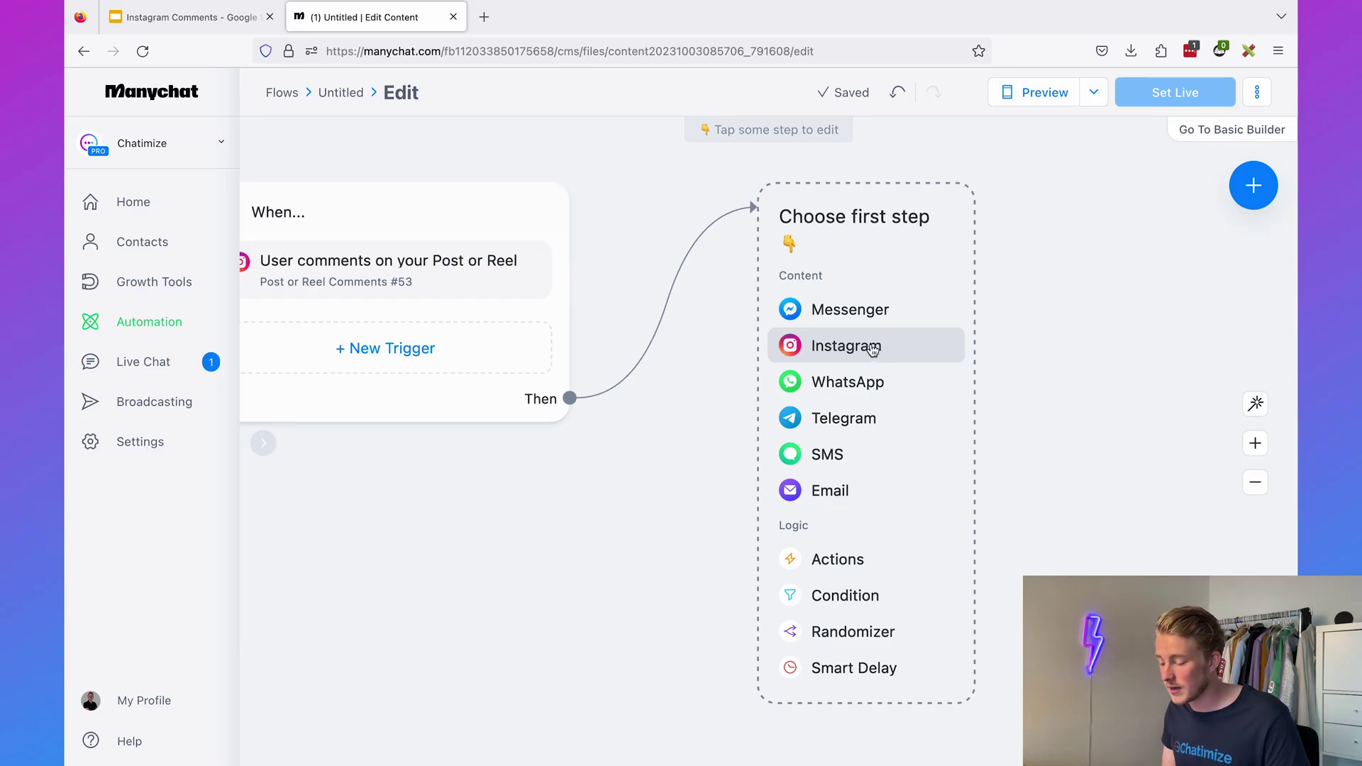
left_click(872, 349)
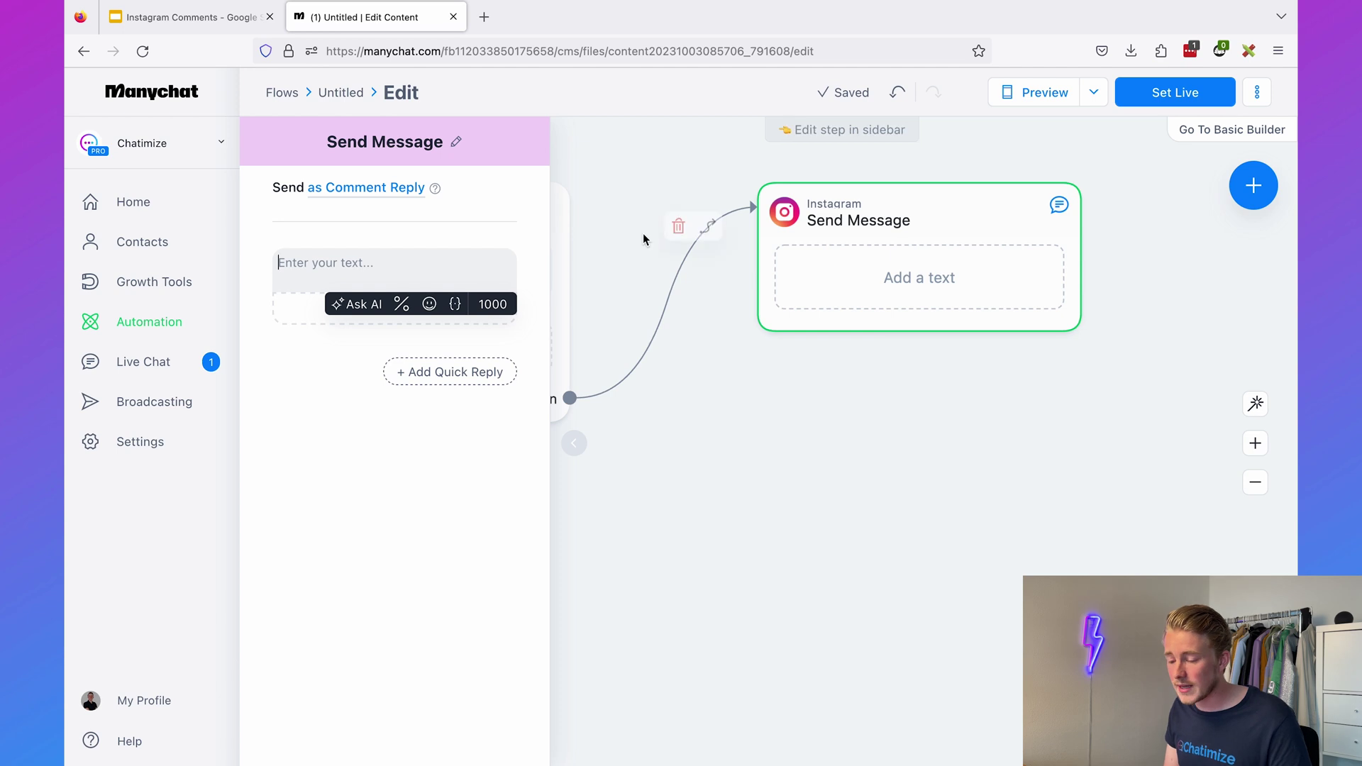
- Send it as a comment reply offering the free guide '8 Simple Exercises To Gain More Muscle'
left_click(321, 191)
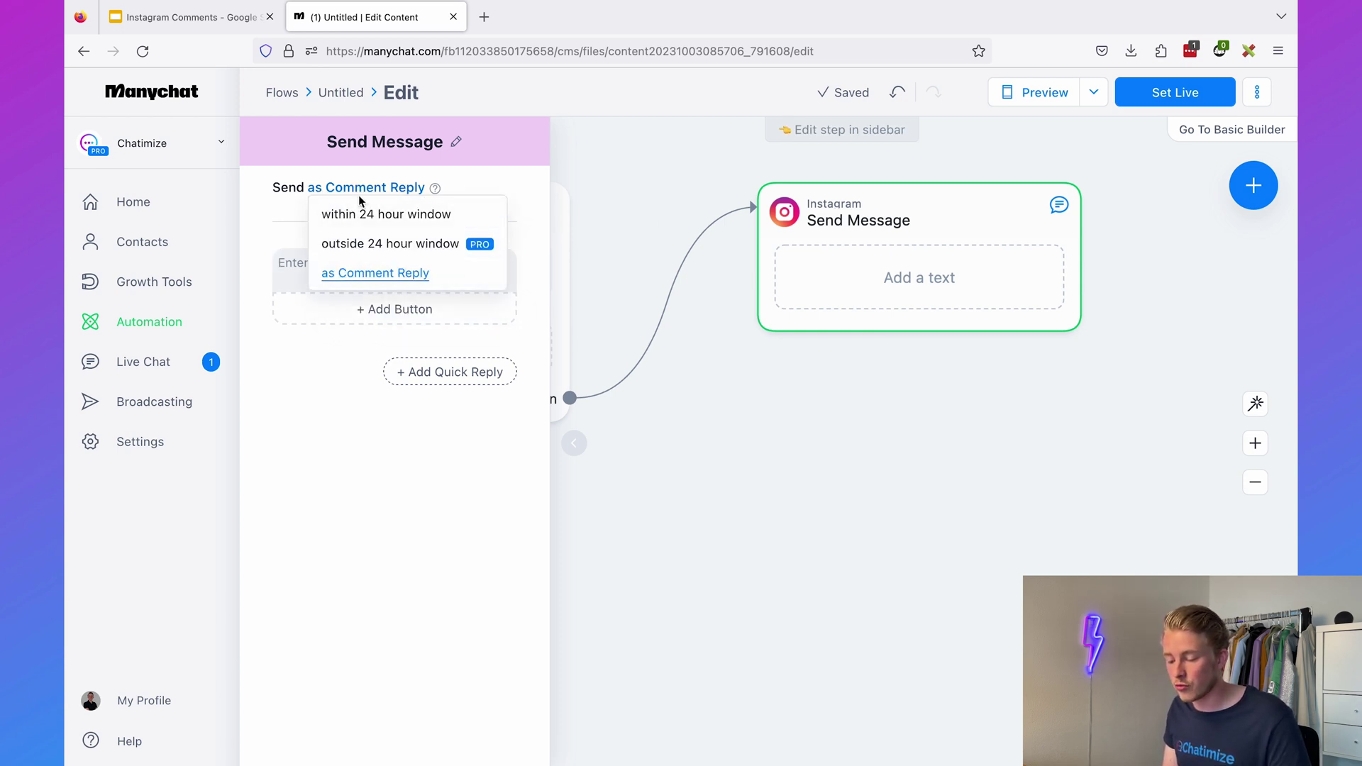
left_click(361, 277)
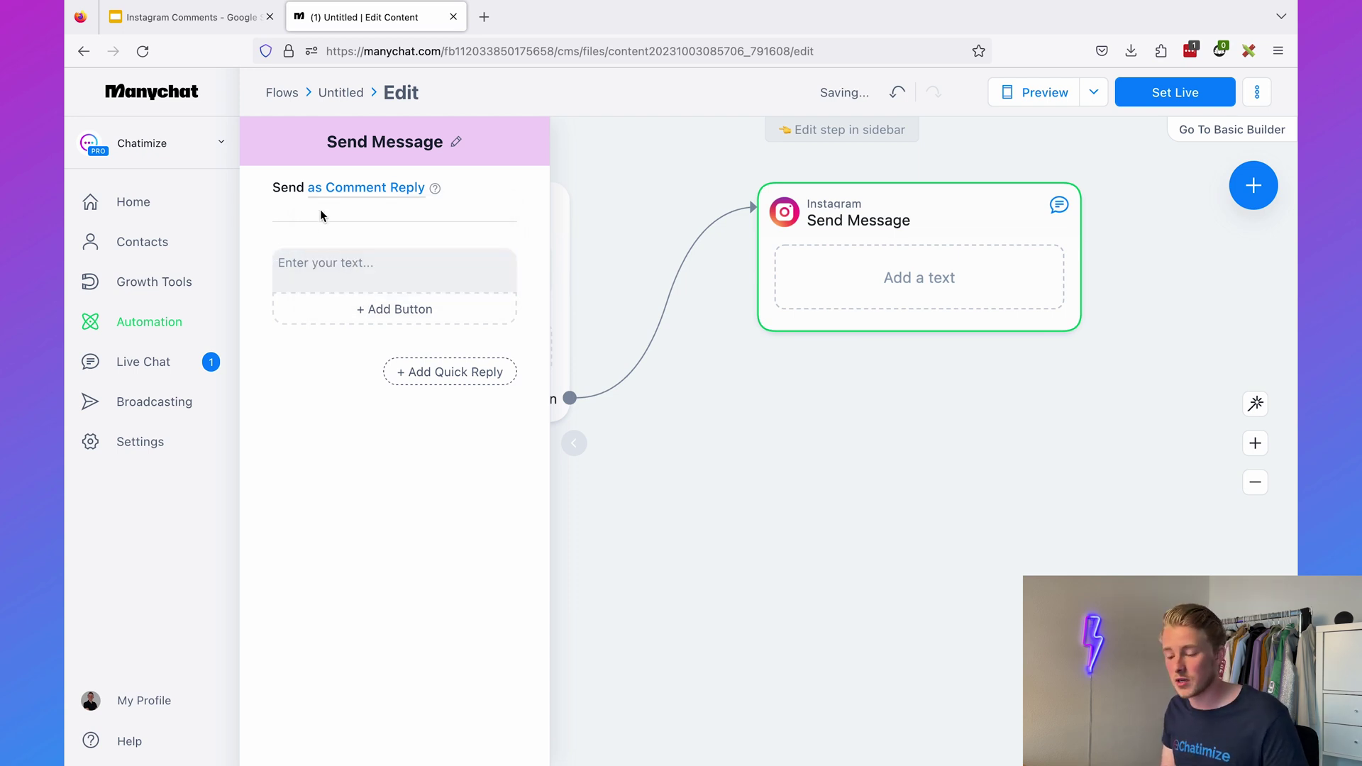
left_click(360, 263)
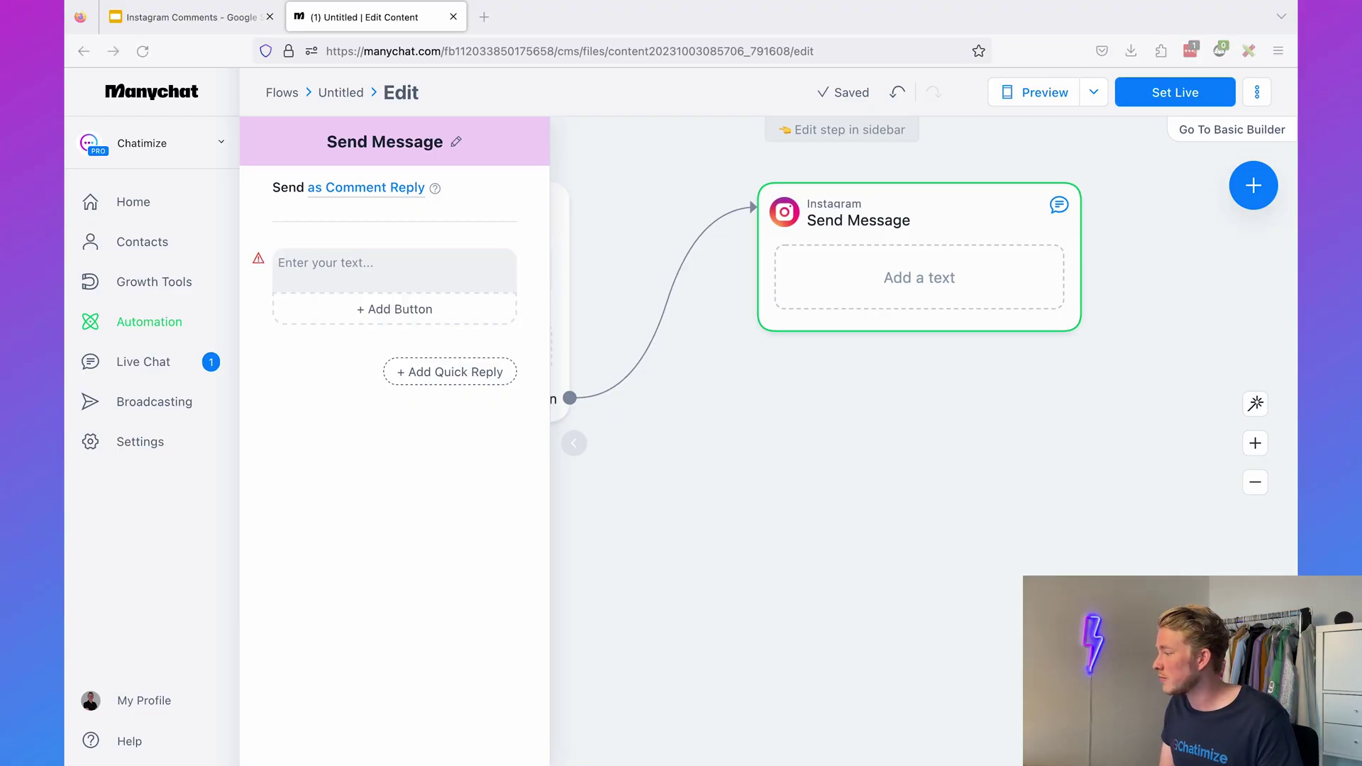
left_click(417, 263)
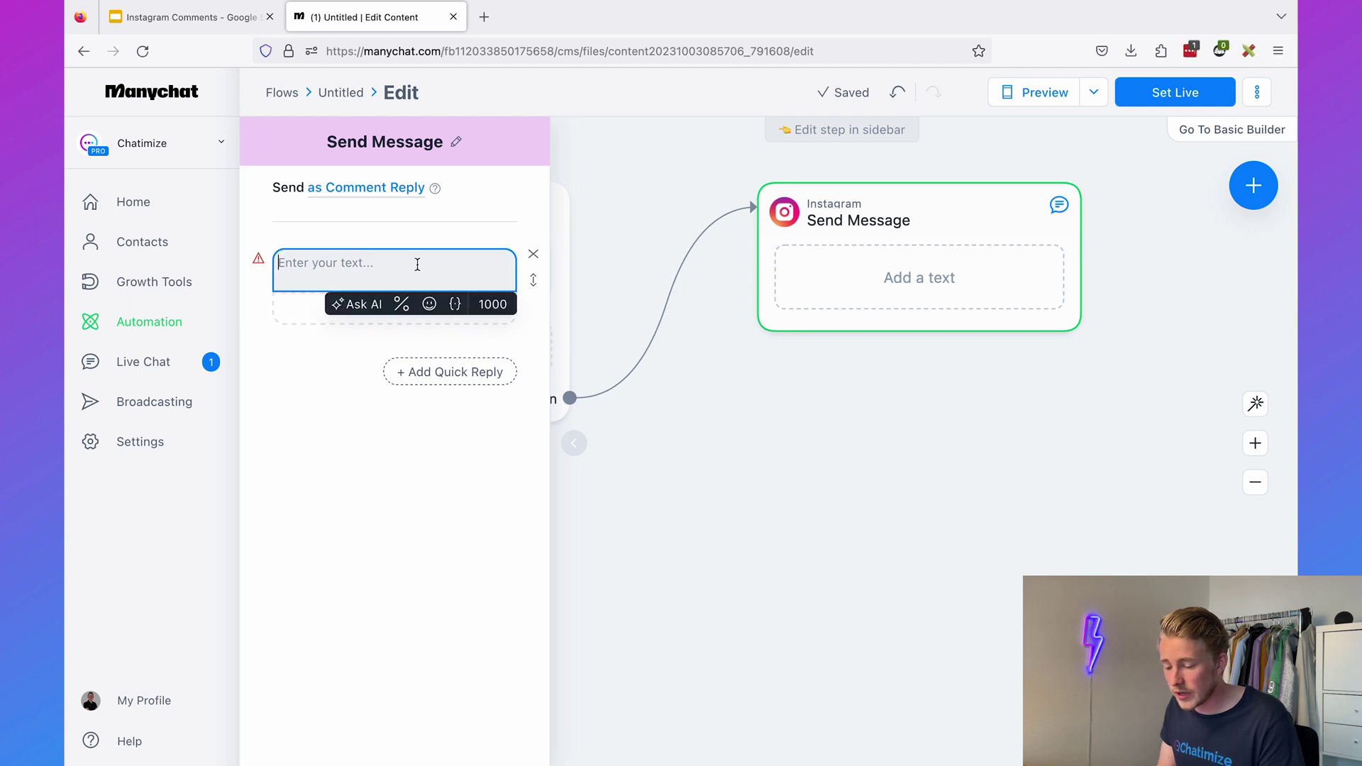
type("Are you ready to gain more muscle and take your body to the next level?  Just click the button below and I'll send over my free guide \"8 Simple Exercises To Gain More Muscle\" 💪")
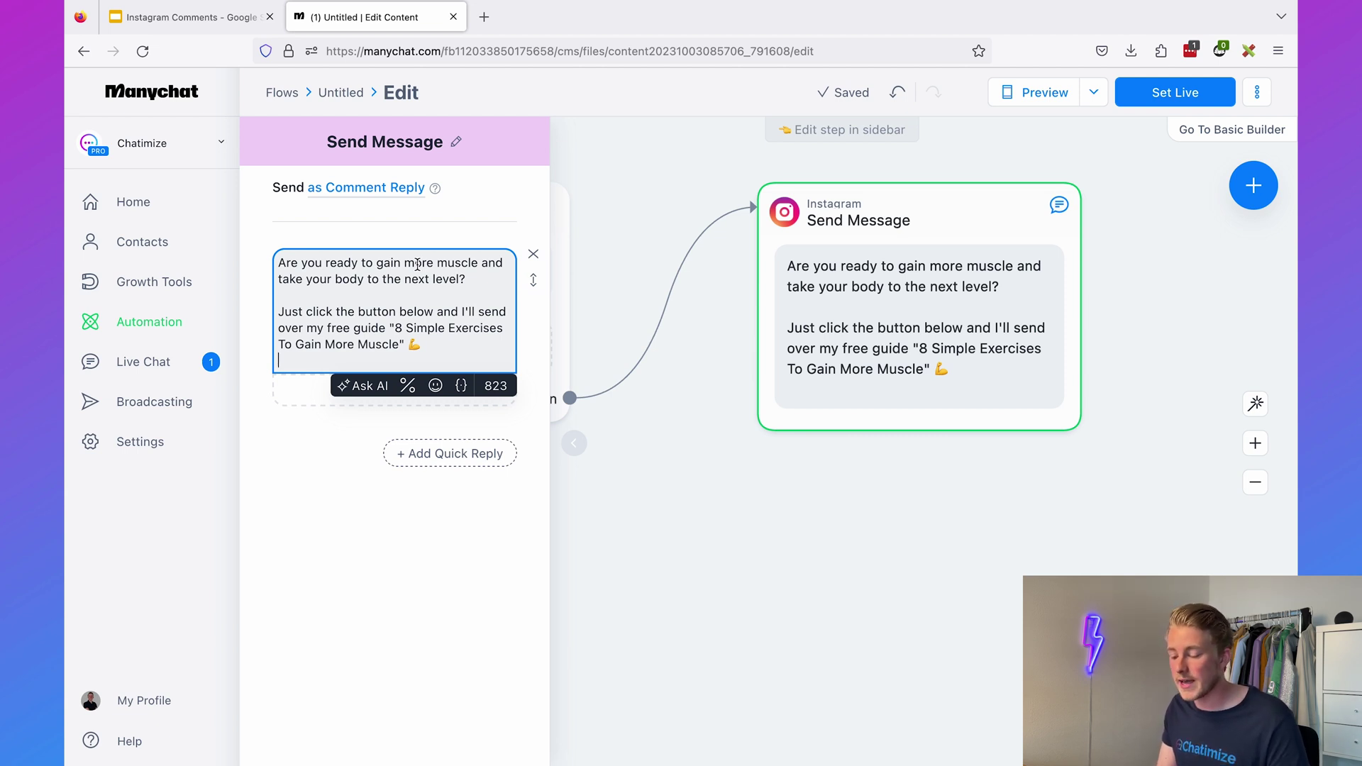
- Add a '✅ YES, send it over!' quick reply beneath the guide offer
key("BackSpace")
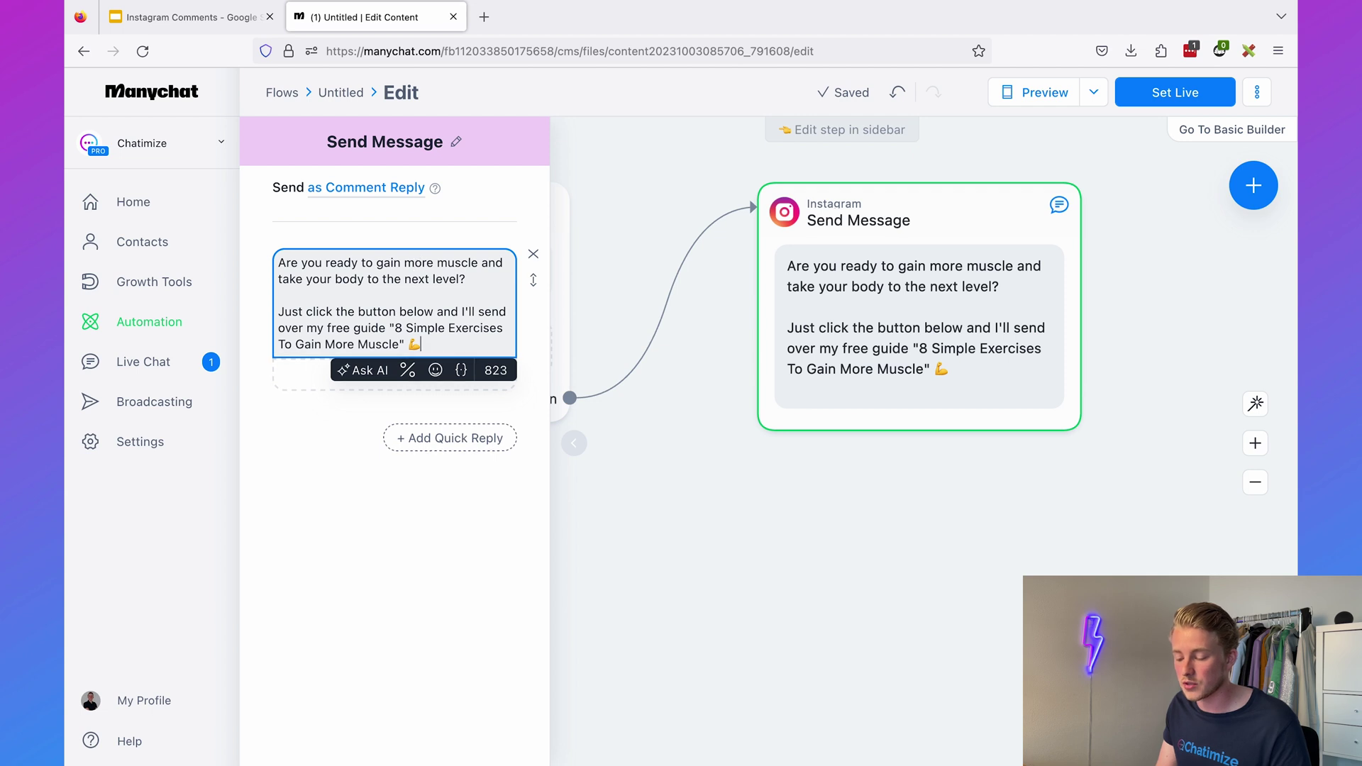
left_click(360, 422)
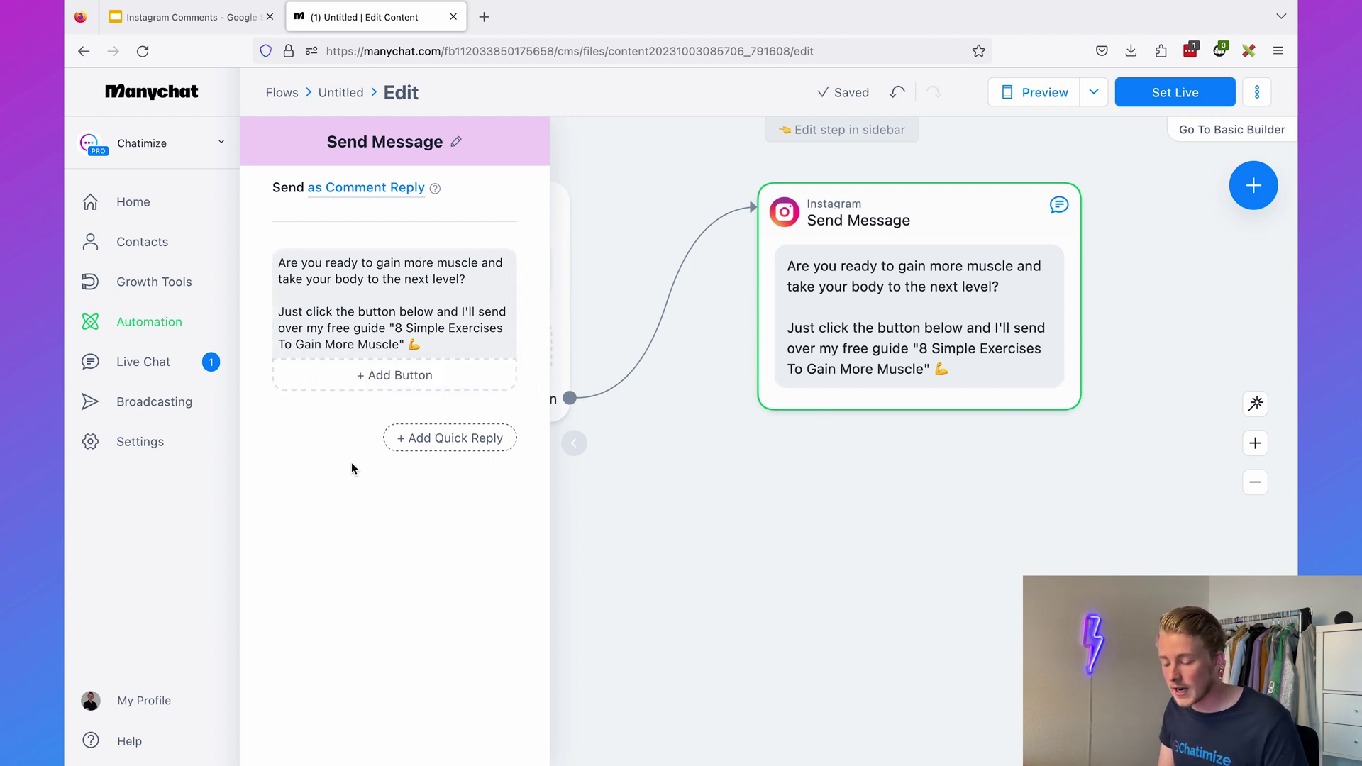
left_click(423, 440)
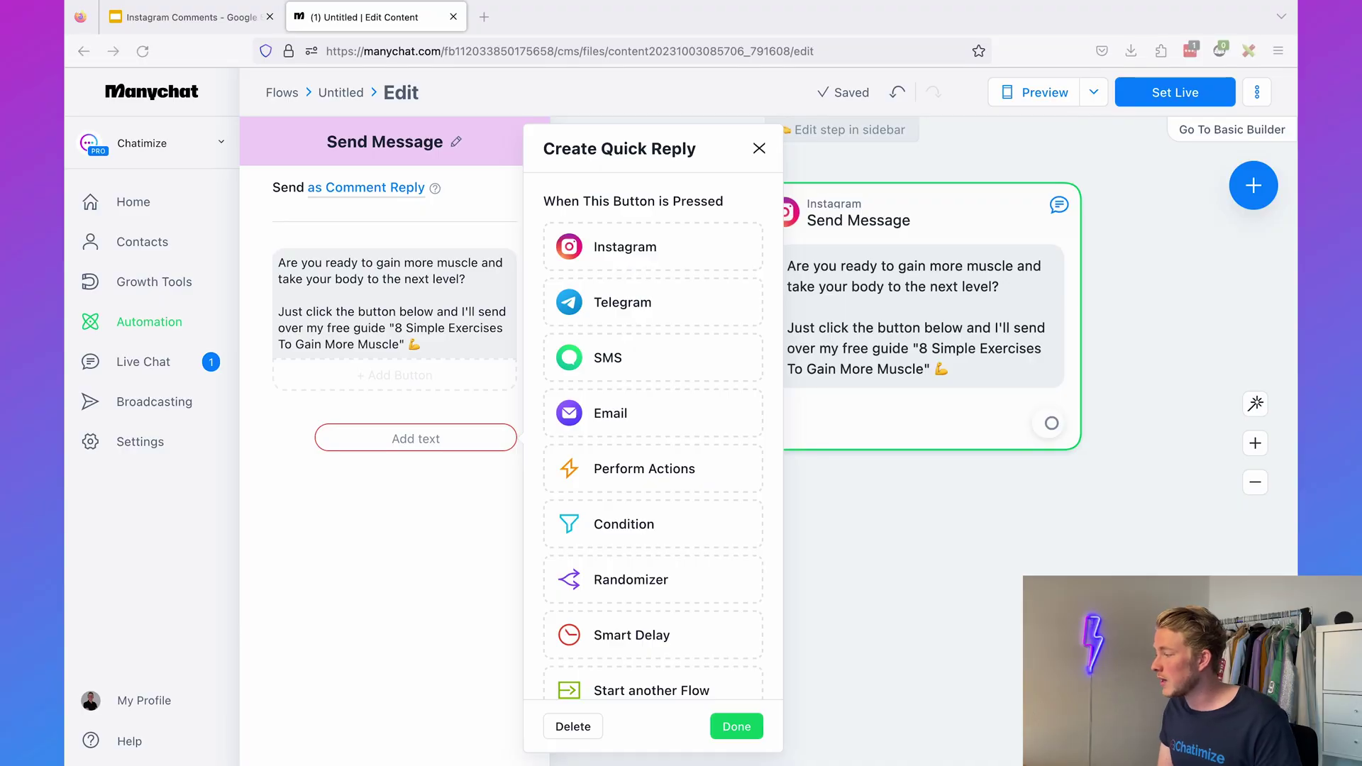
left_click(409, 439)
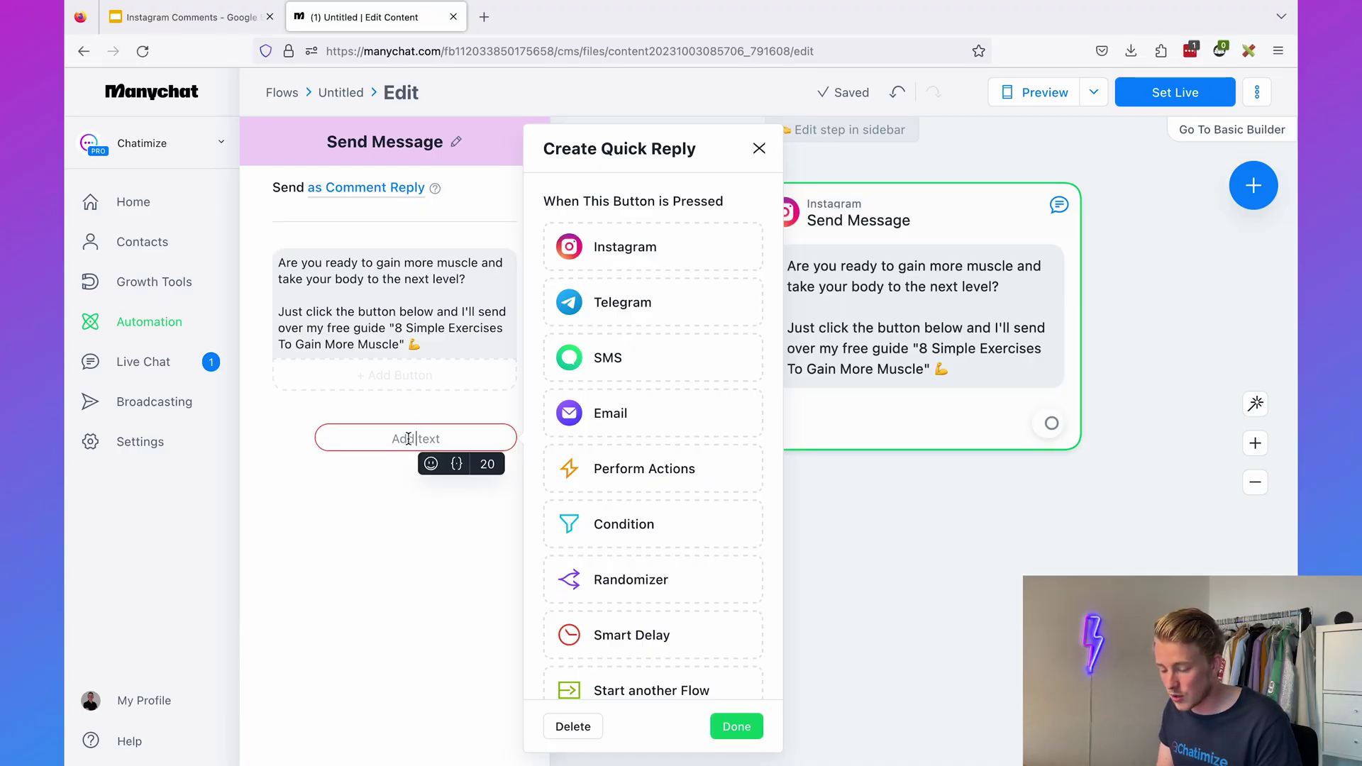
type("✅ YES, send it over!")
left_click(801, 529)
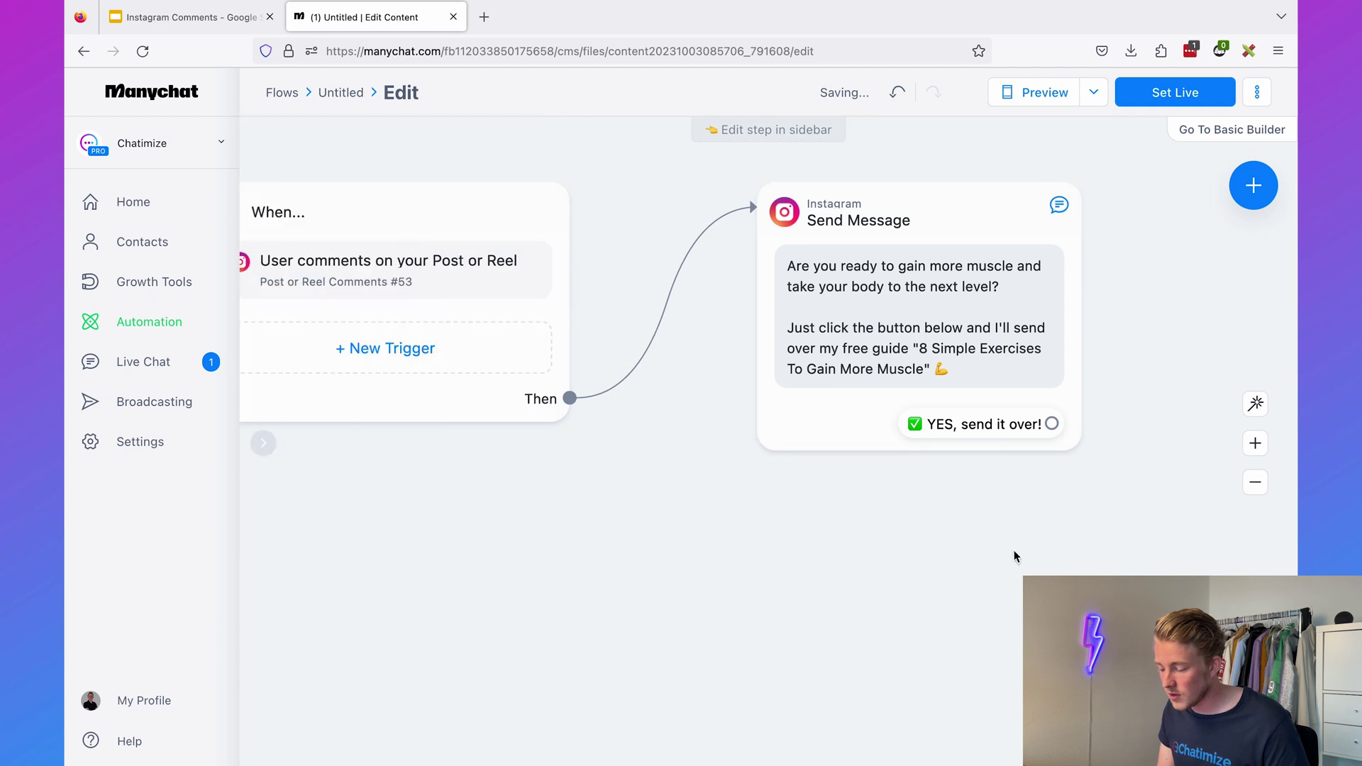
scroll(880, 567, "right", 5)
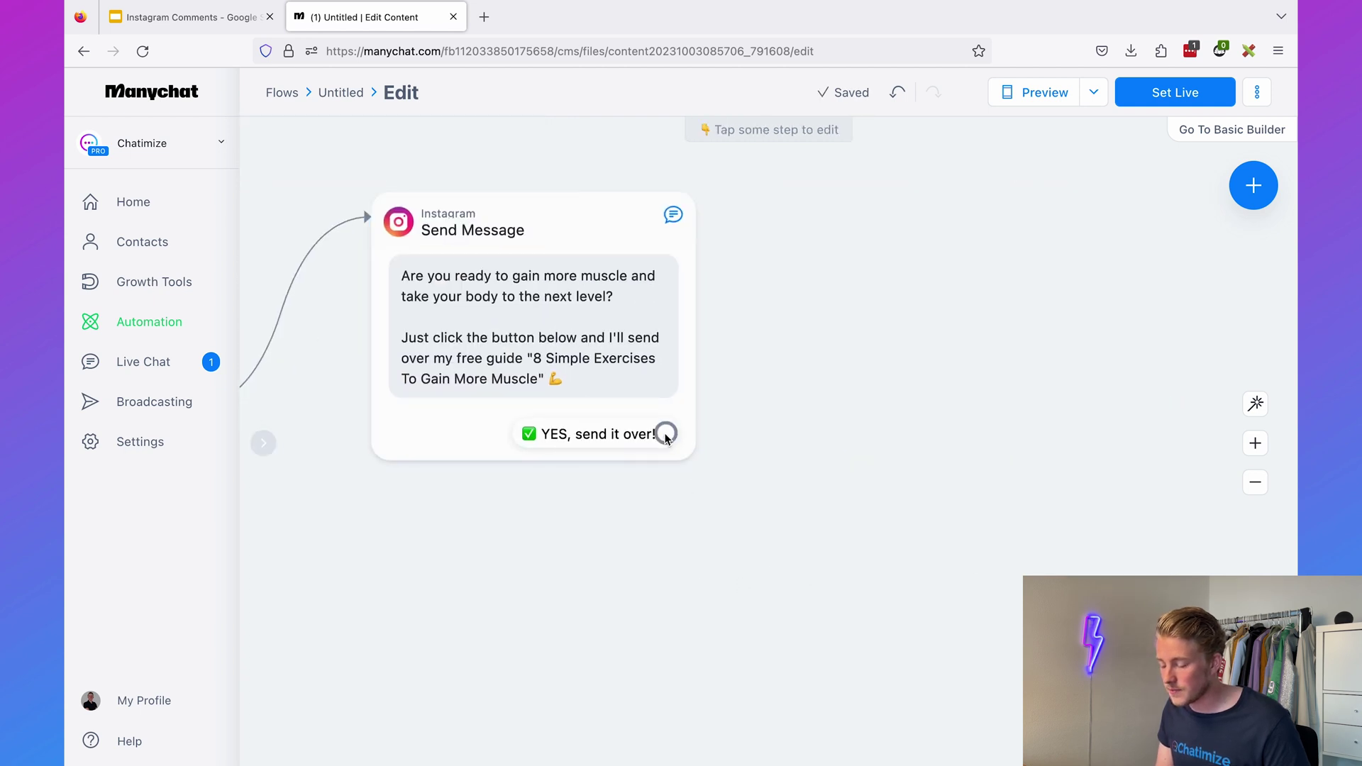
- Link the quick reply to a new Instagram message reading 'Awesome, just a few quick steps'
left_click_drag(665, 434, 814, 201)
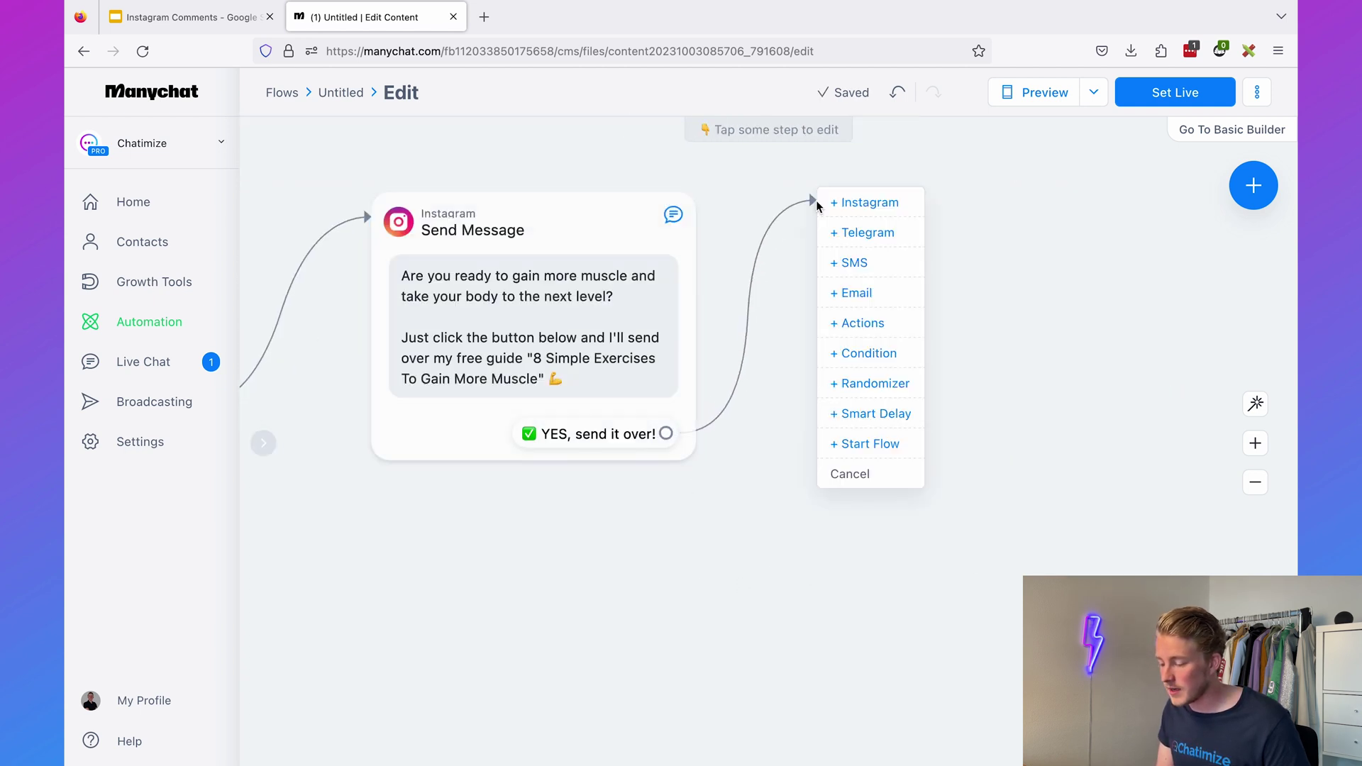
left_click(869, 202)
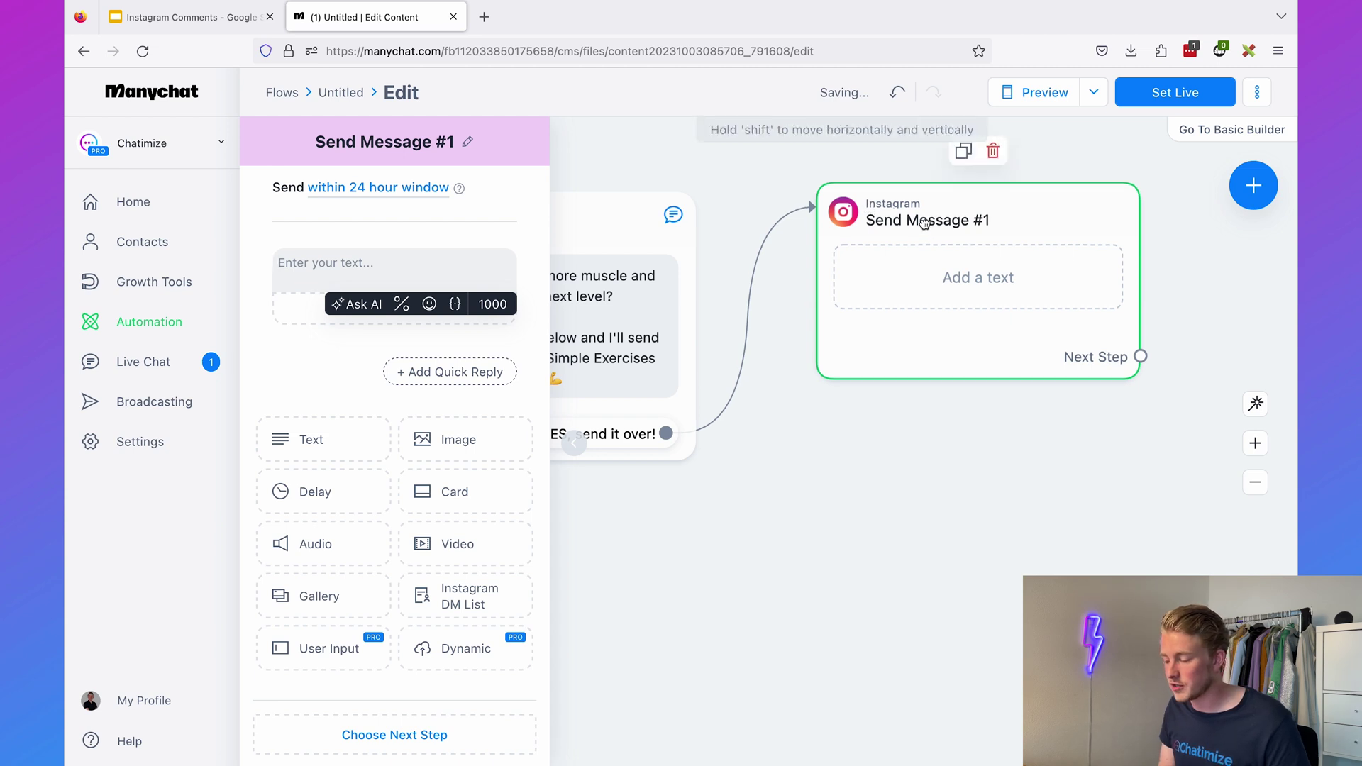
left_click(724, 155)
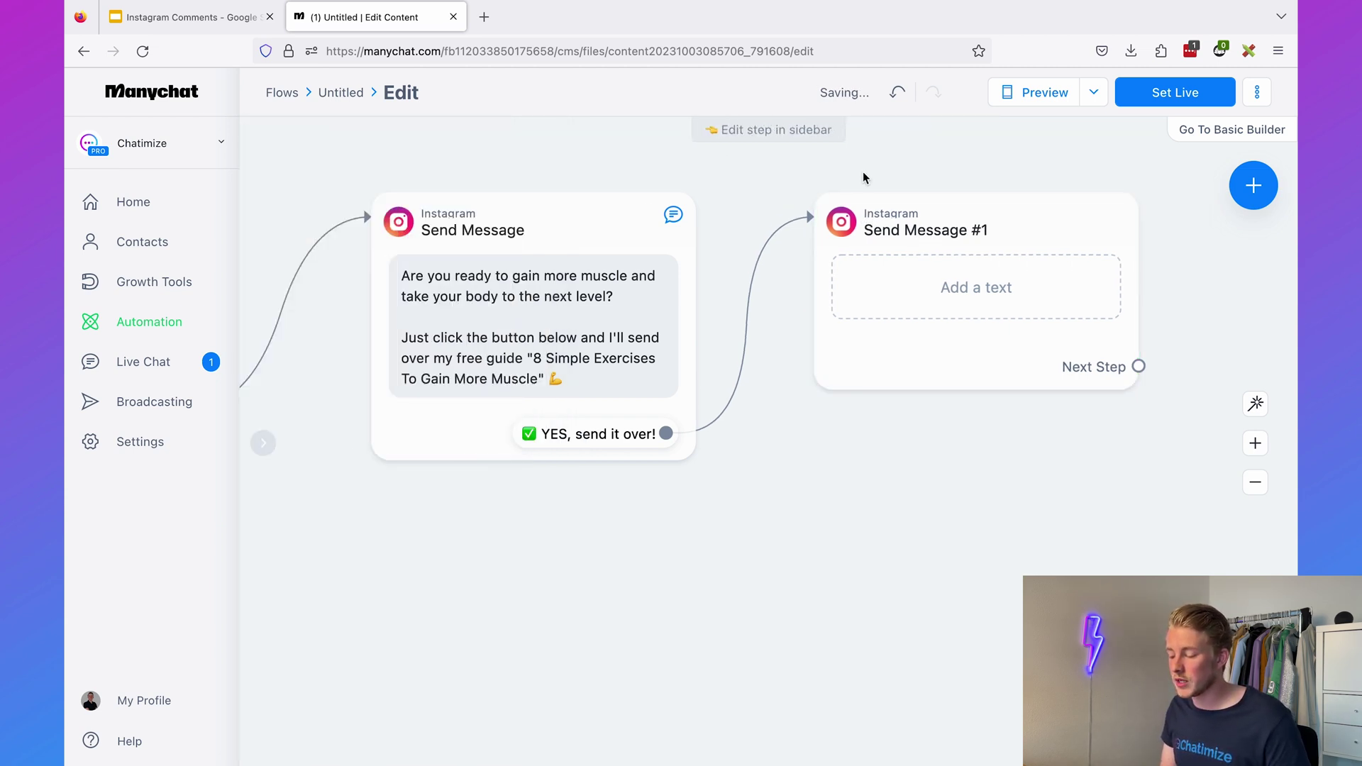
left_click_drag(864, 178, 613, 188)
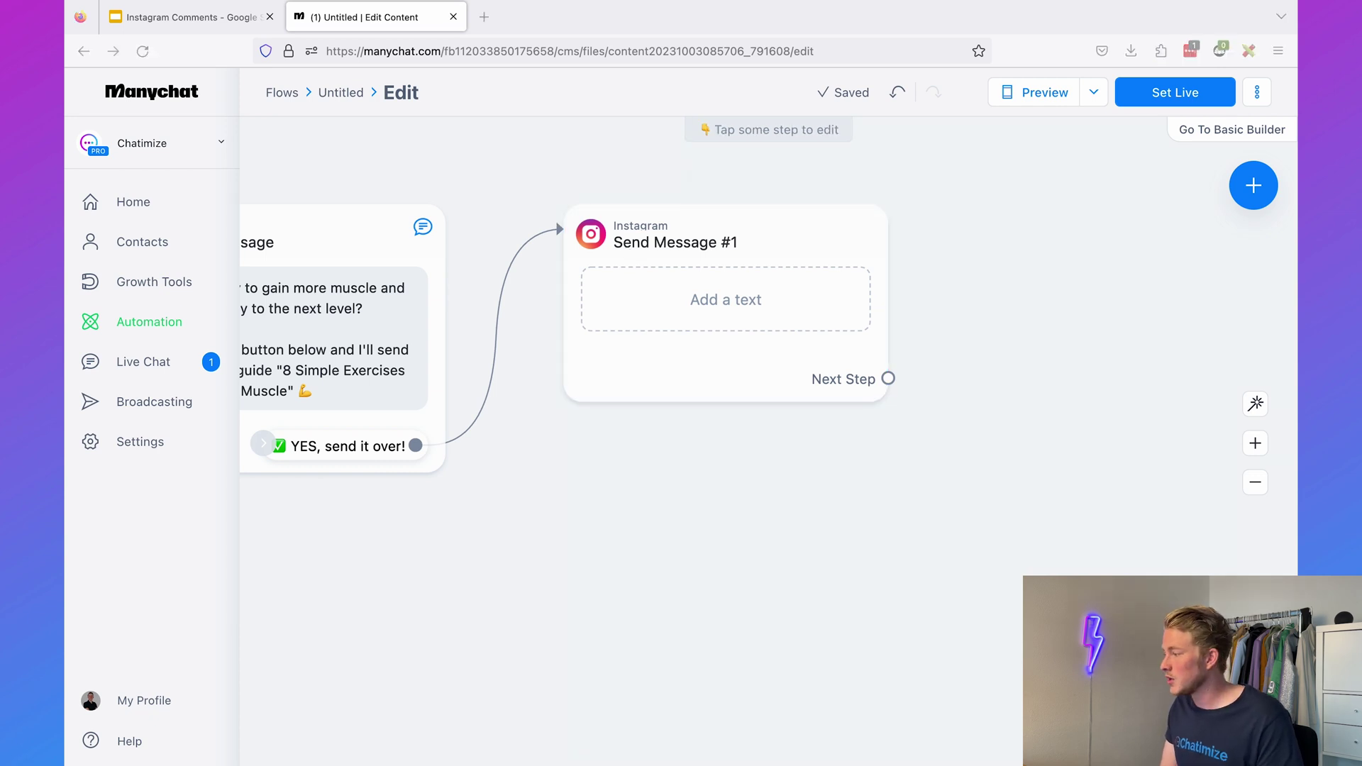
left_click(750, 301)
type("Awesome, just a few quick steps to get you access!")
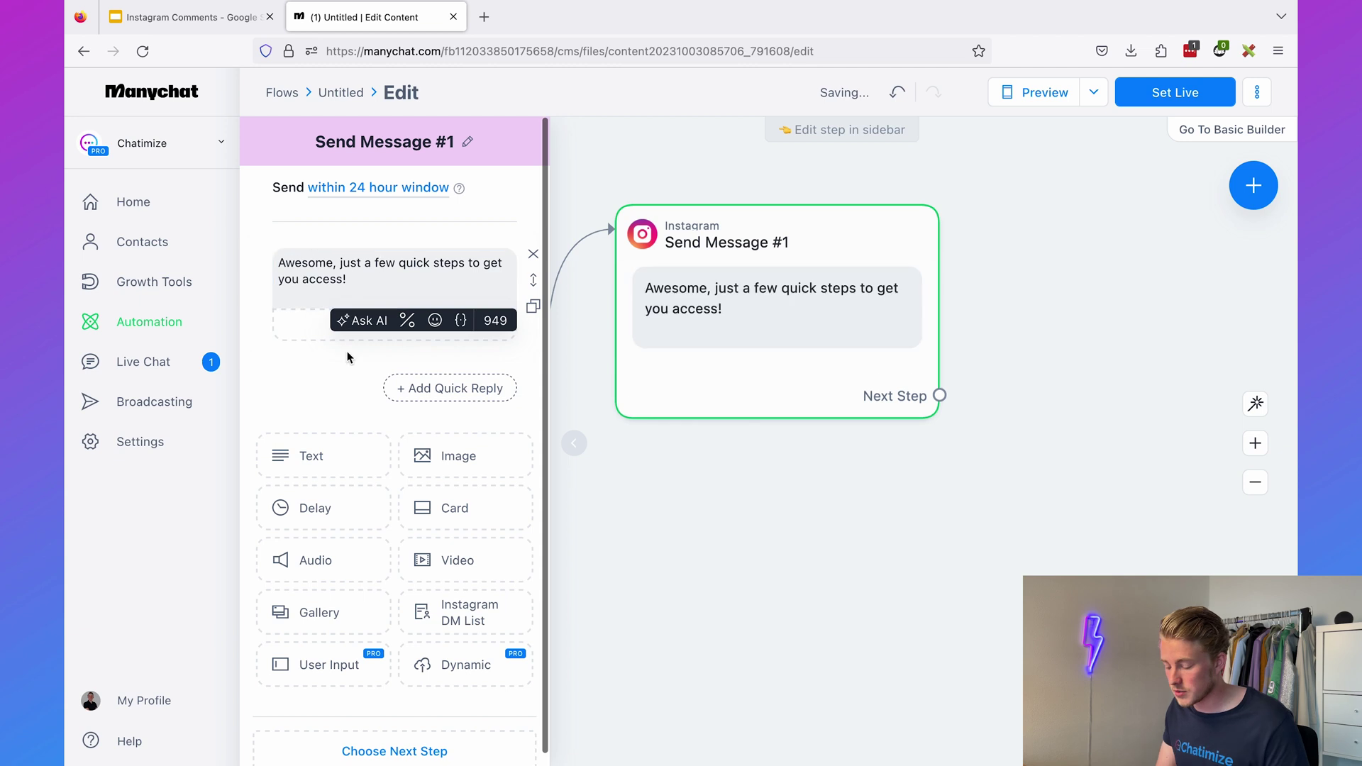
left_click(348, 356)
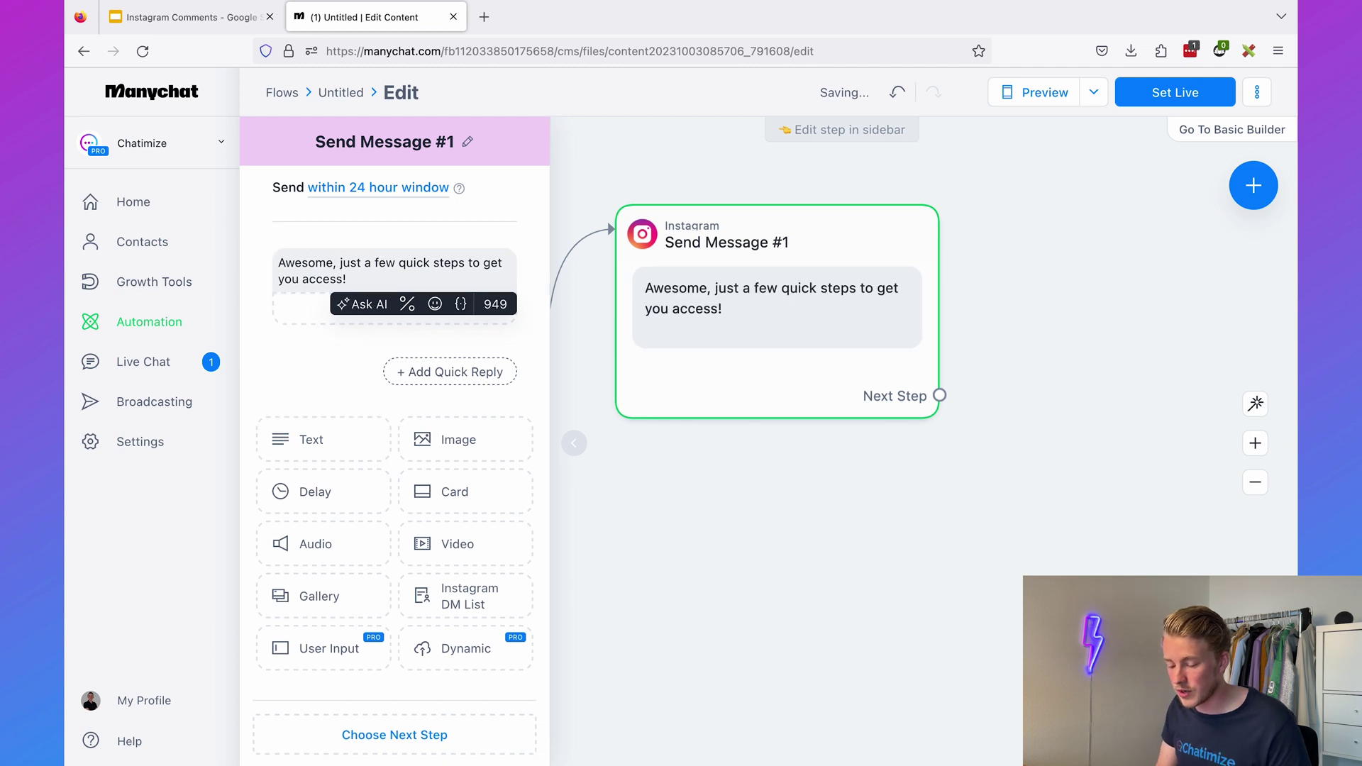
- Add a 3-second delay and a question step awaiting the contact's reply
left_click(312, 497)
scroll(352, 473, "down", 2)
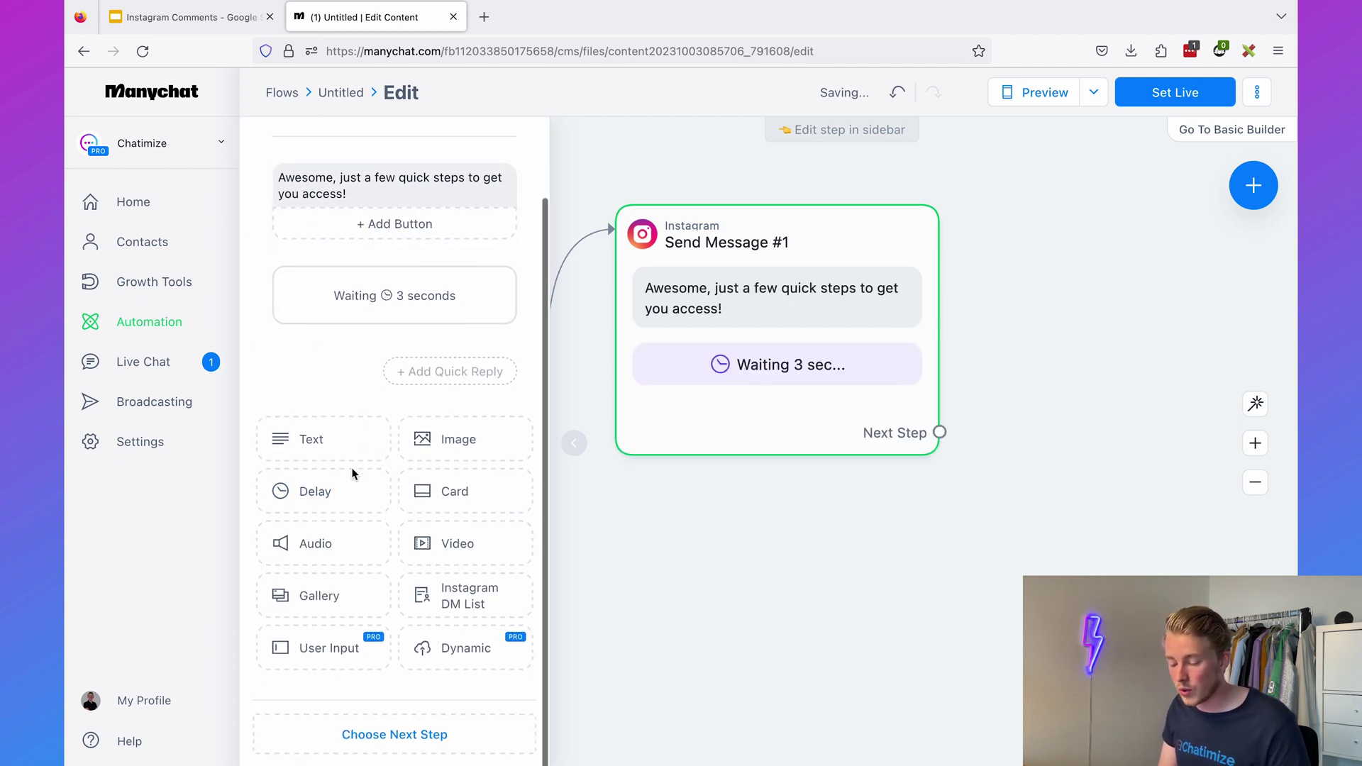
left_click(332, 649)
left_click(376, 385)
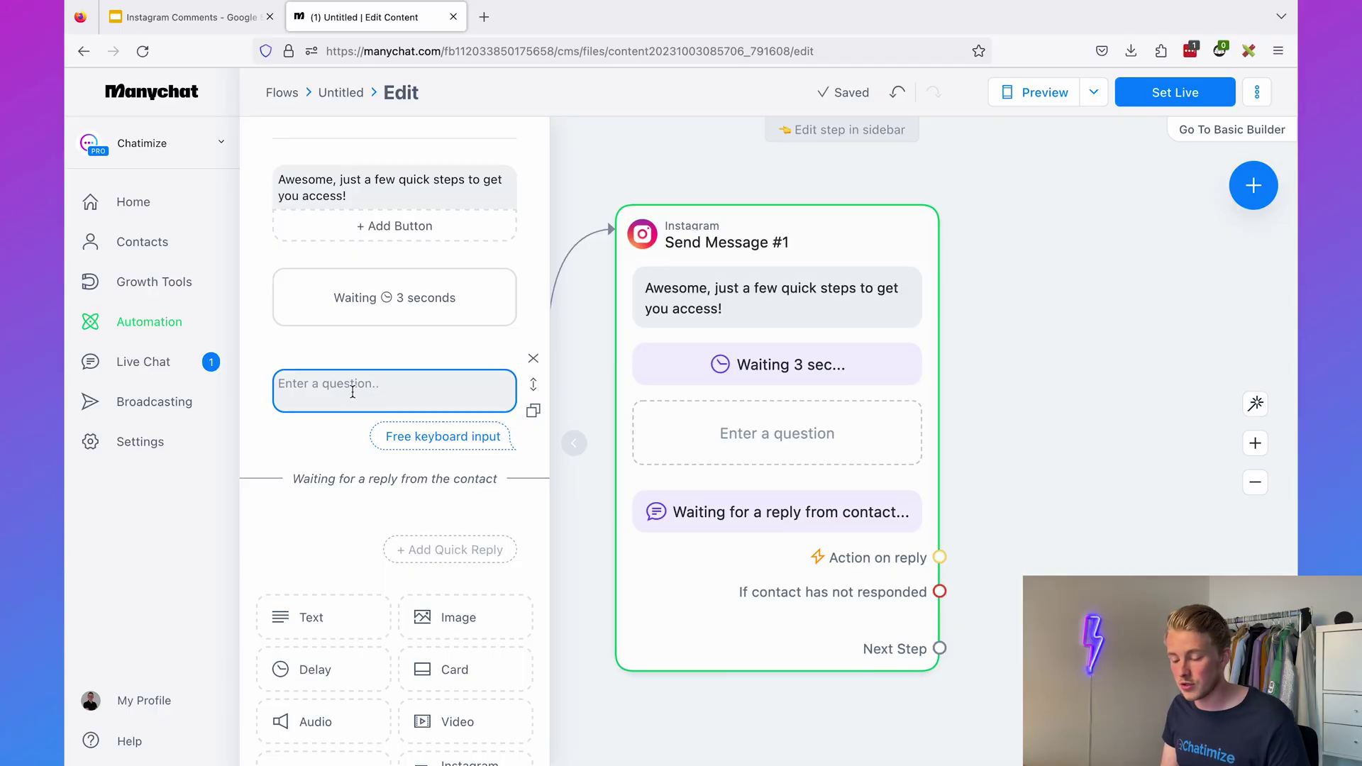
- Enter the question 'What is your first name?'
left_click(354, 389)
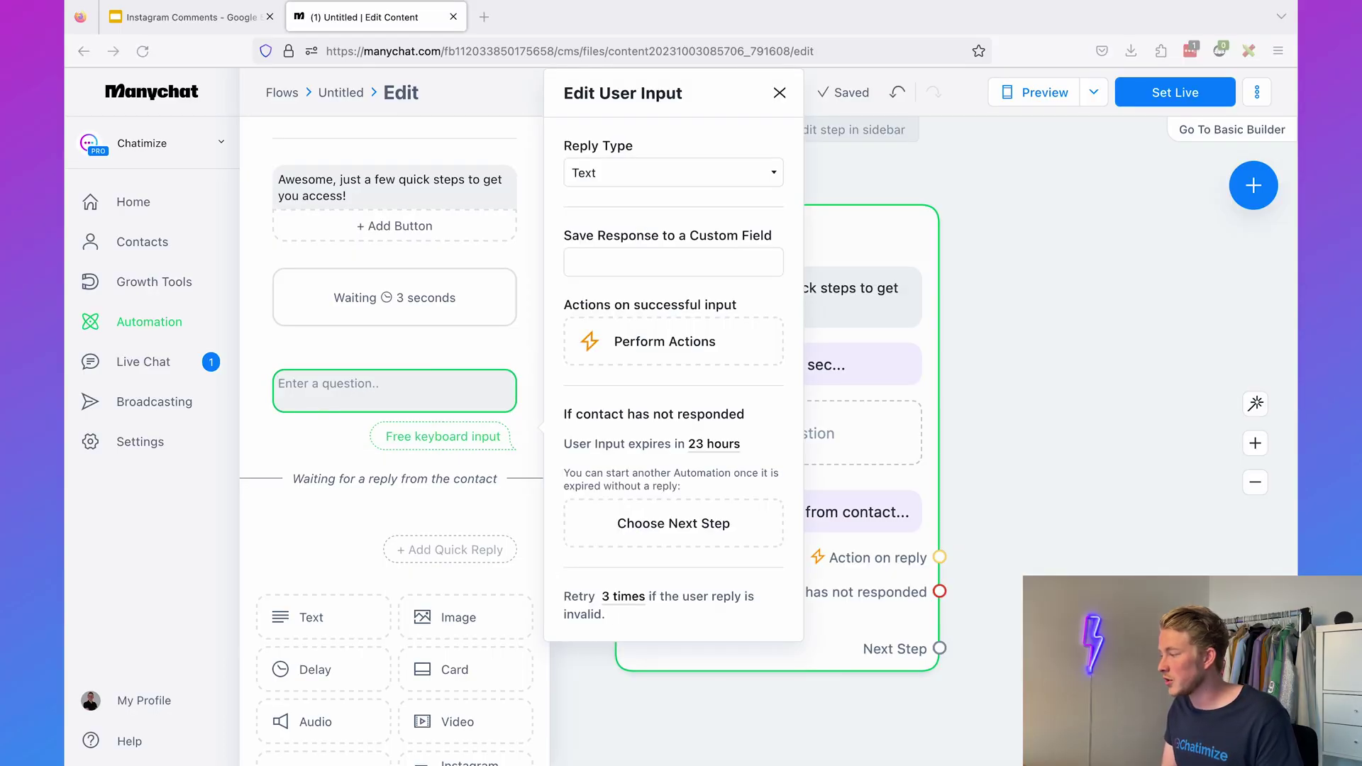
left_click(293, 376)
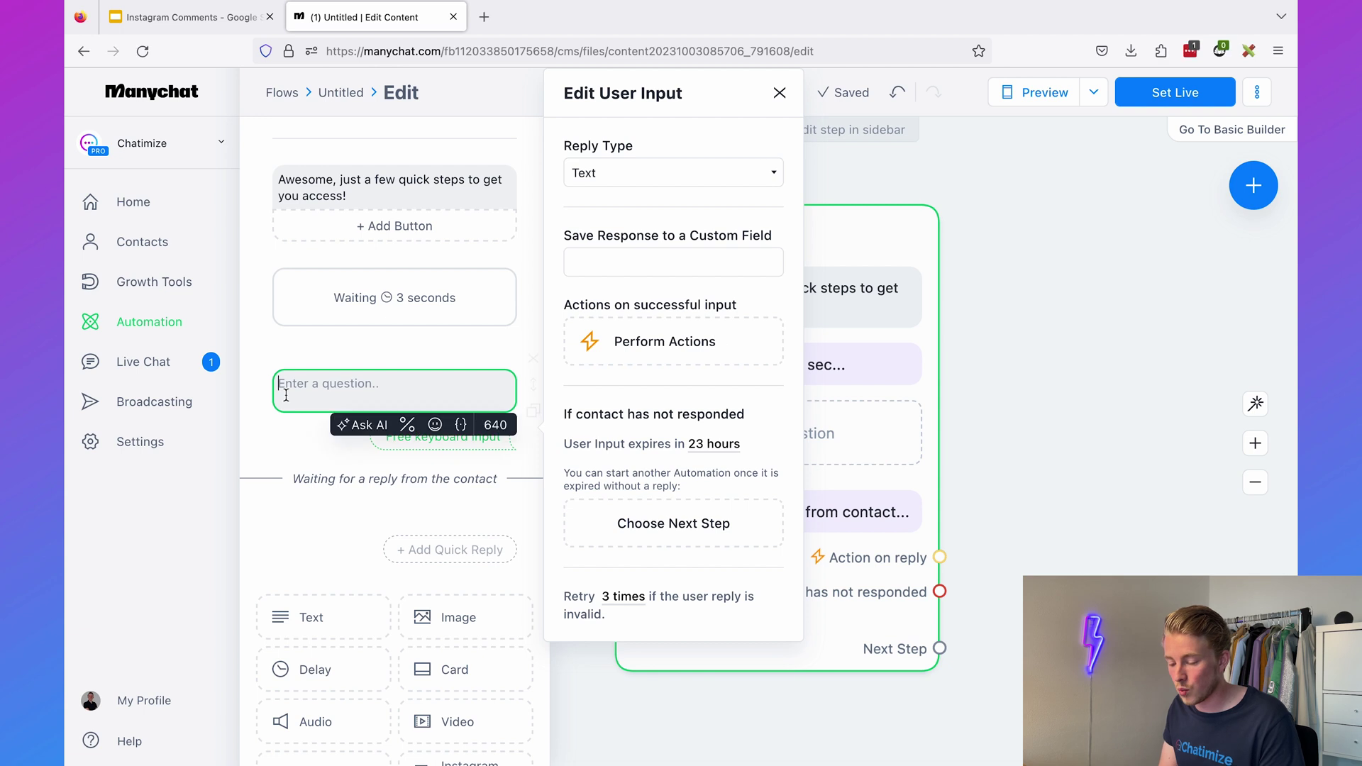
type("What is your first name?")
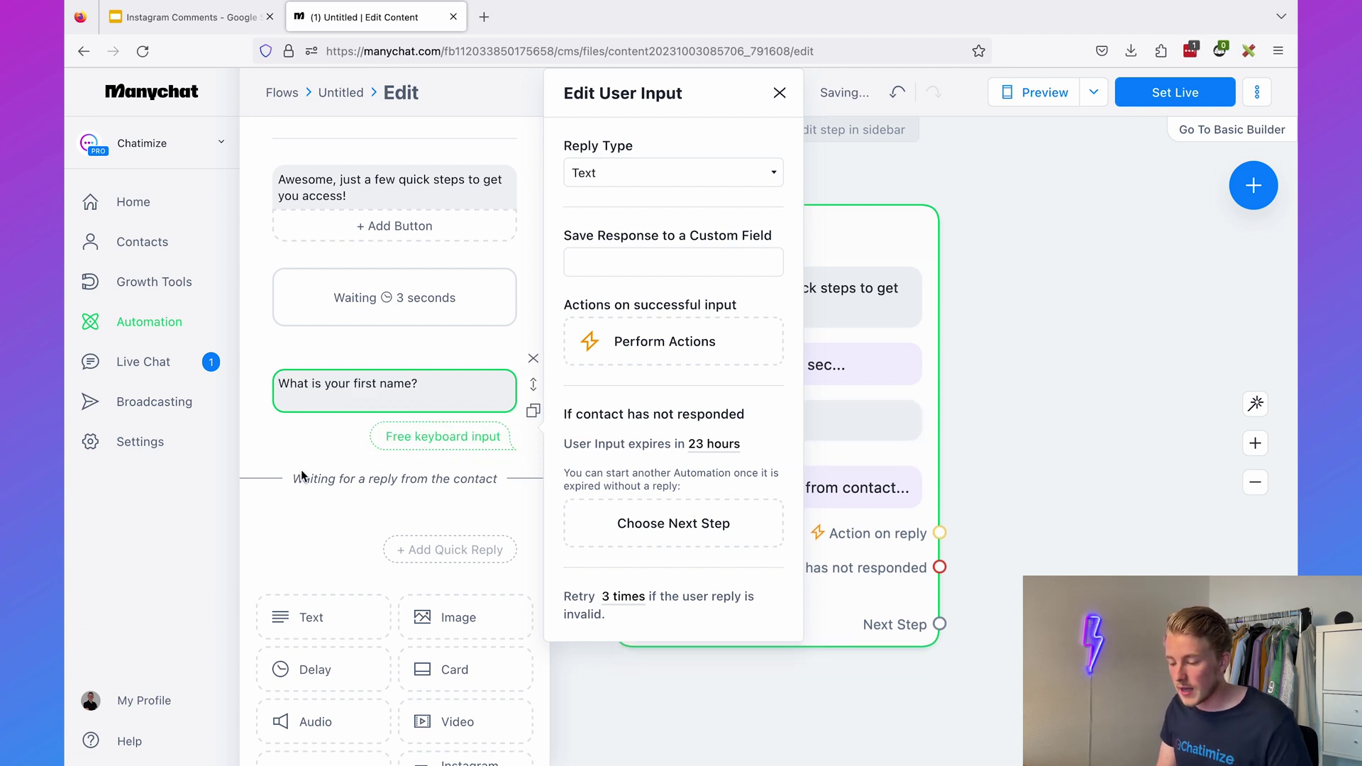
- Set the reply type to First name and remove the Skip button
left_click(625, 178)
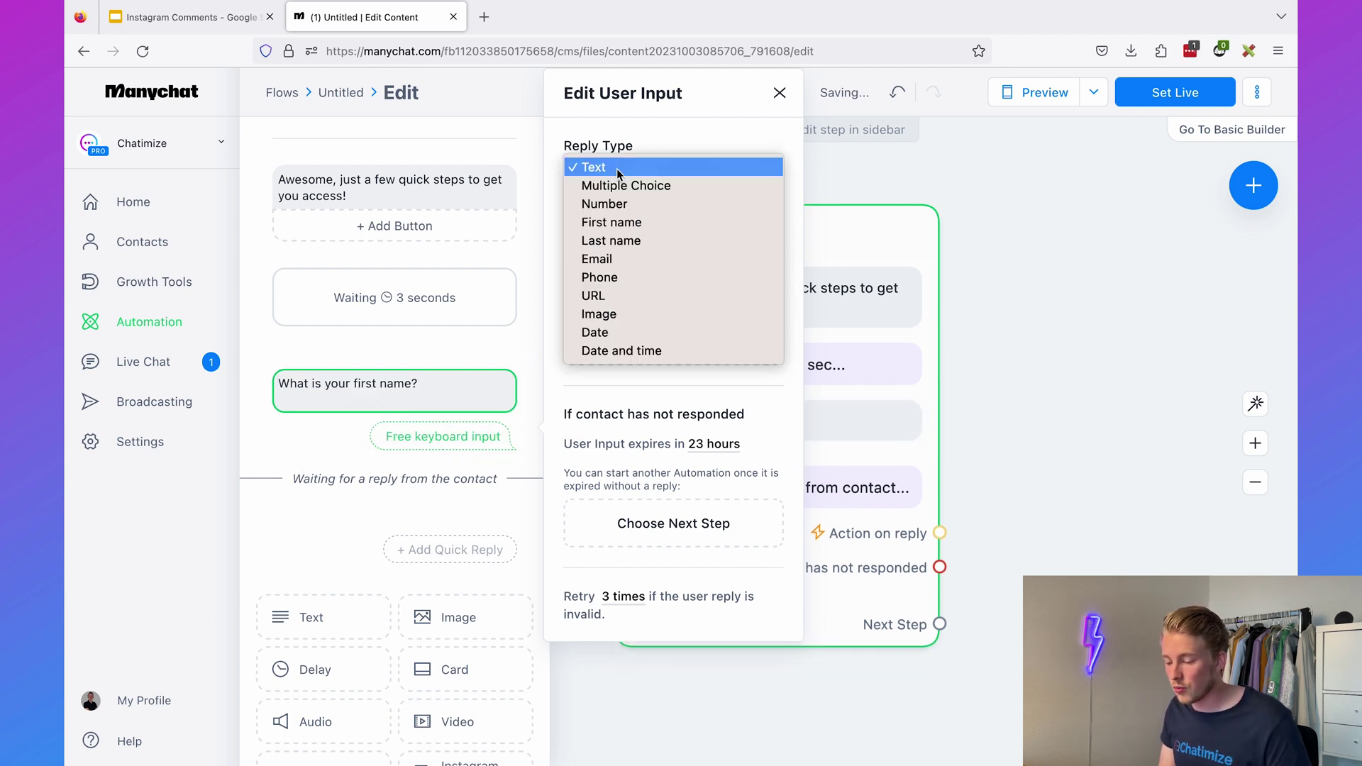
left_click(629, 222)
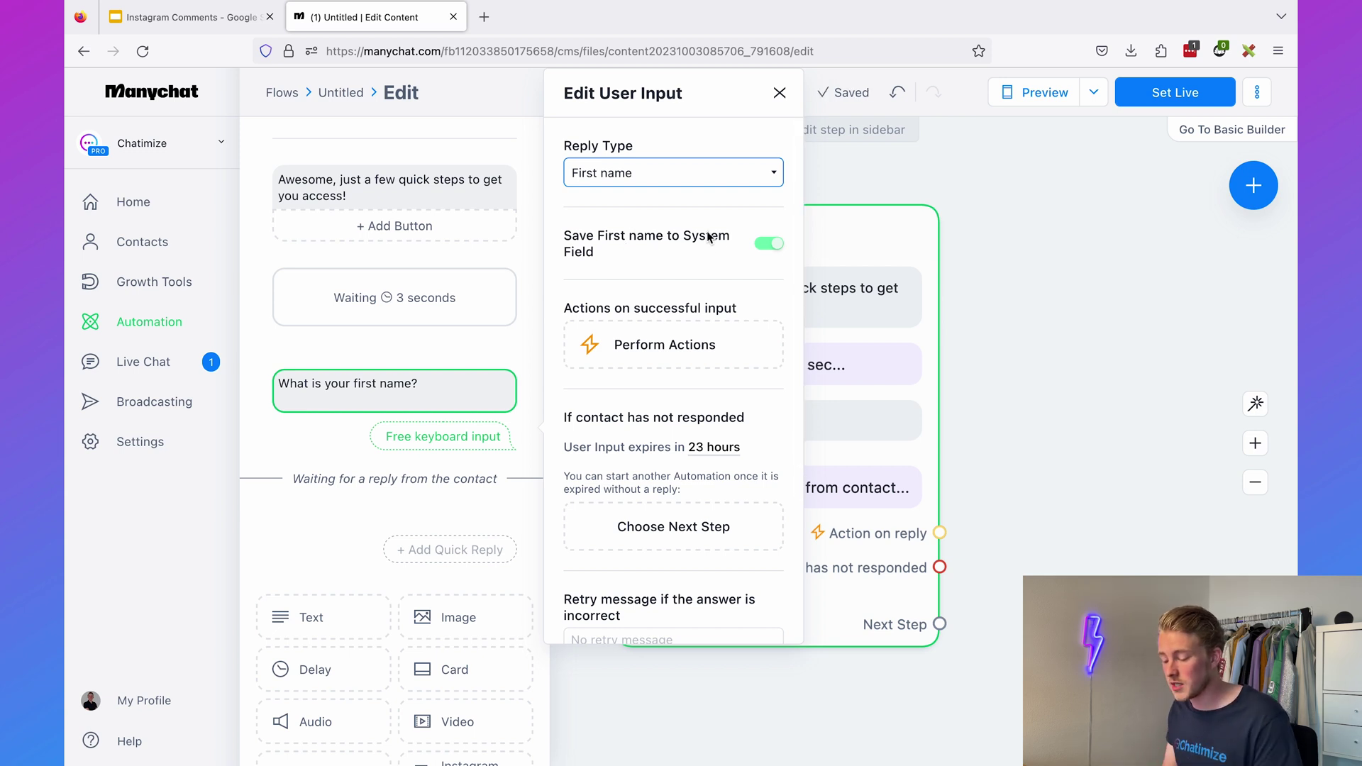
scroll(701, 431, "down", 5)
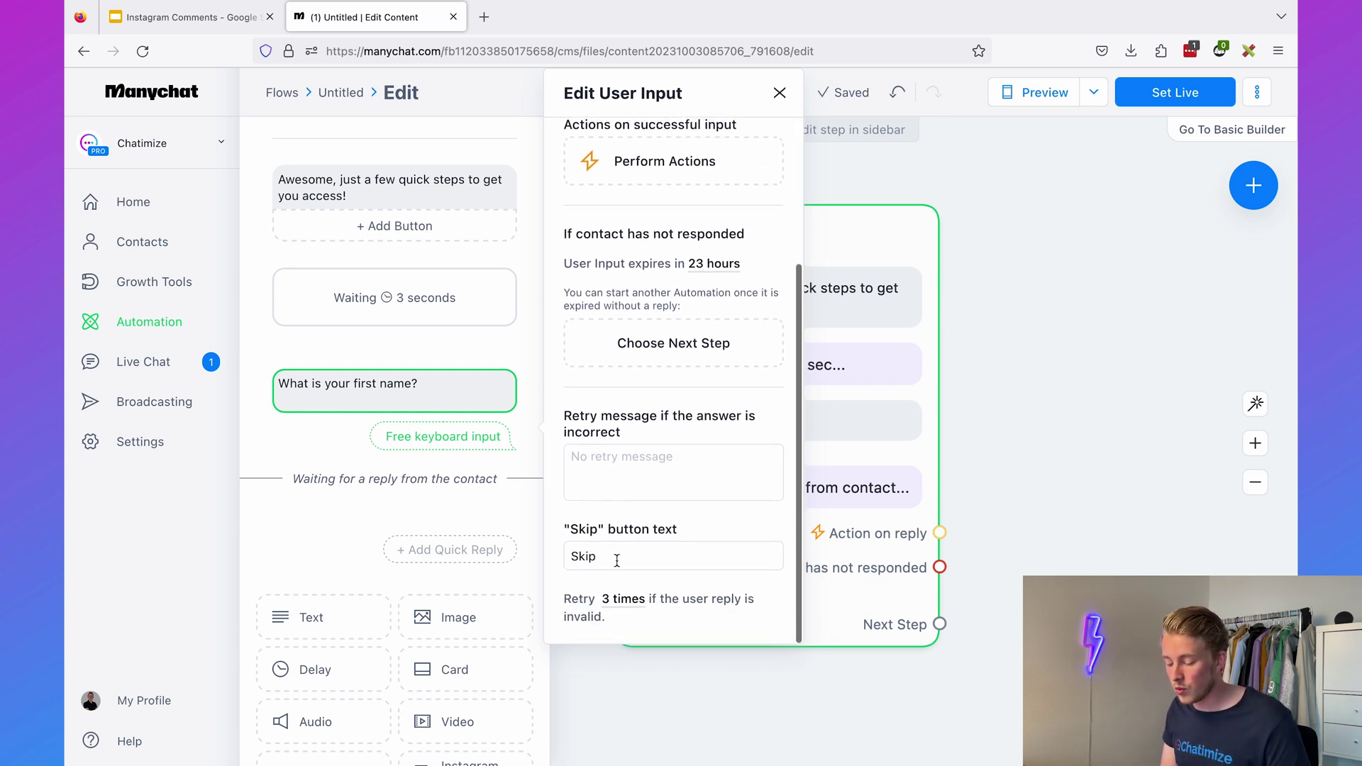
double_click(616, 557)
key("BackSpace")
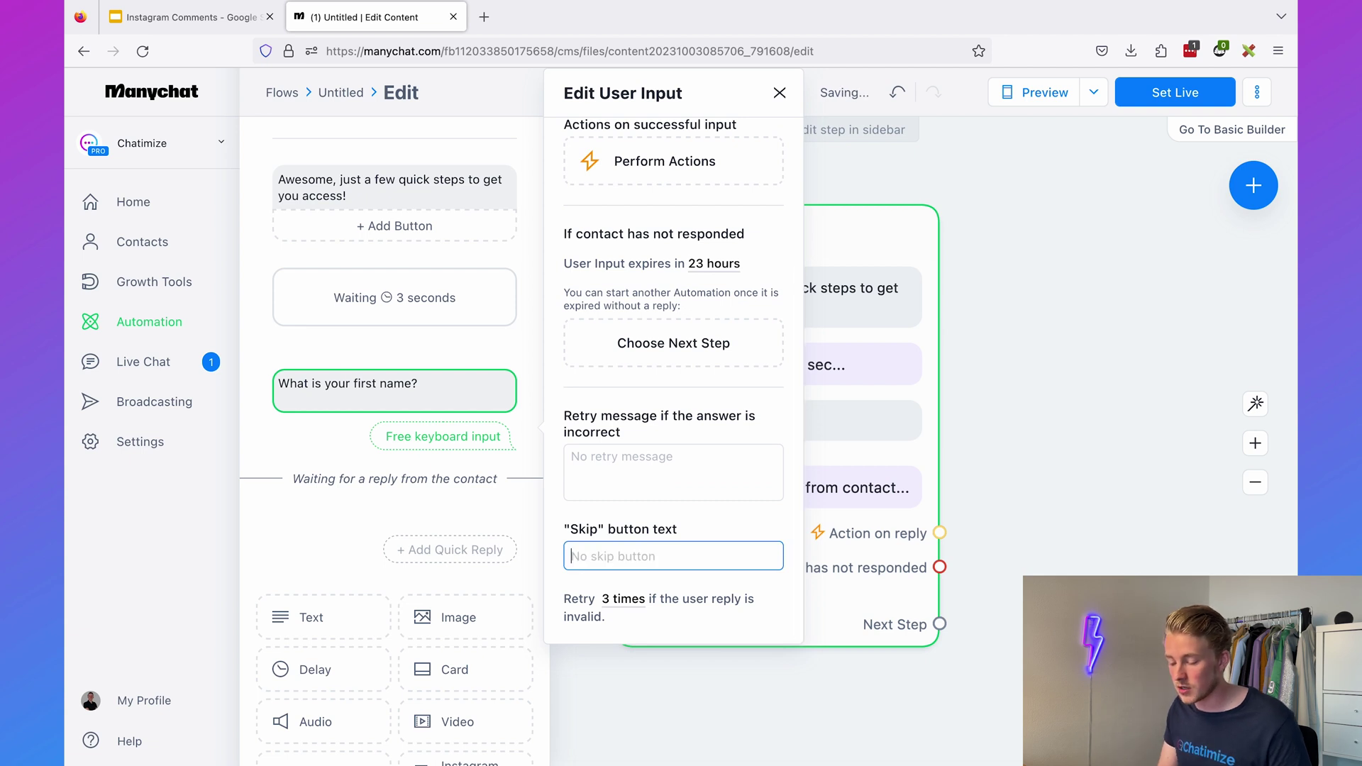
left_click(556, 508)
left_click(1062, 444)
left_click_drag(1063, 444, 913, 389)
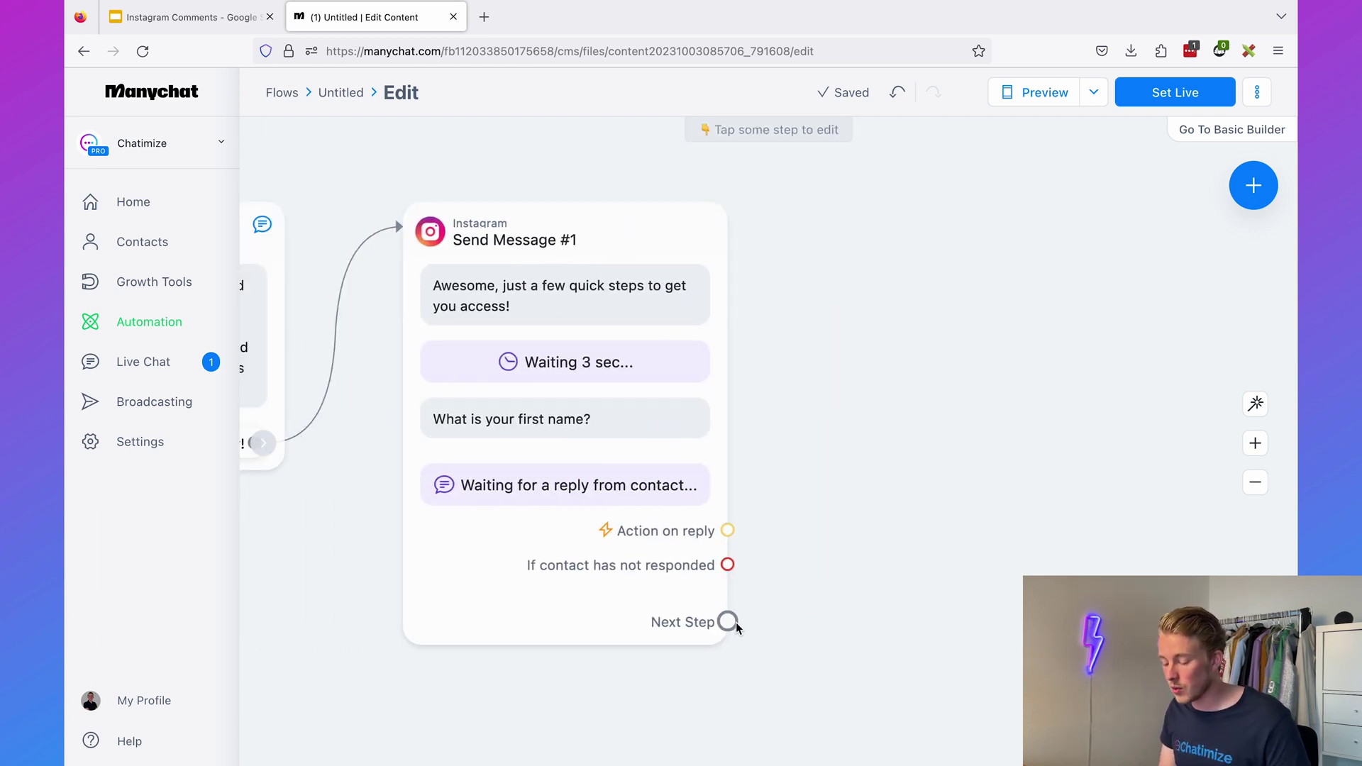
- Add Send Message #2 after the question reading 'Nice to meet you, {First Name} 👋'
left_click_drag(728, 621, 864, 209)
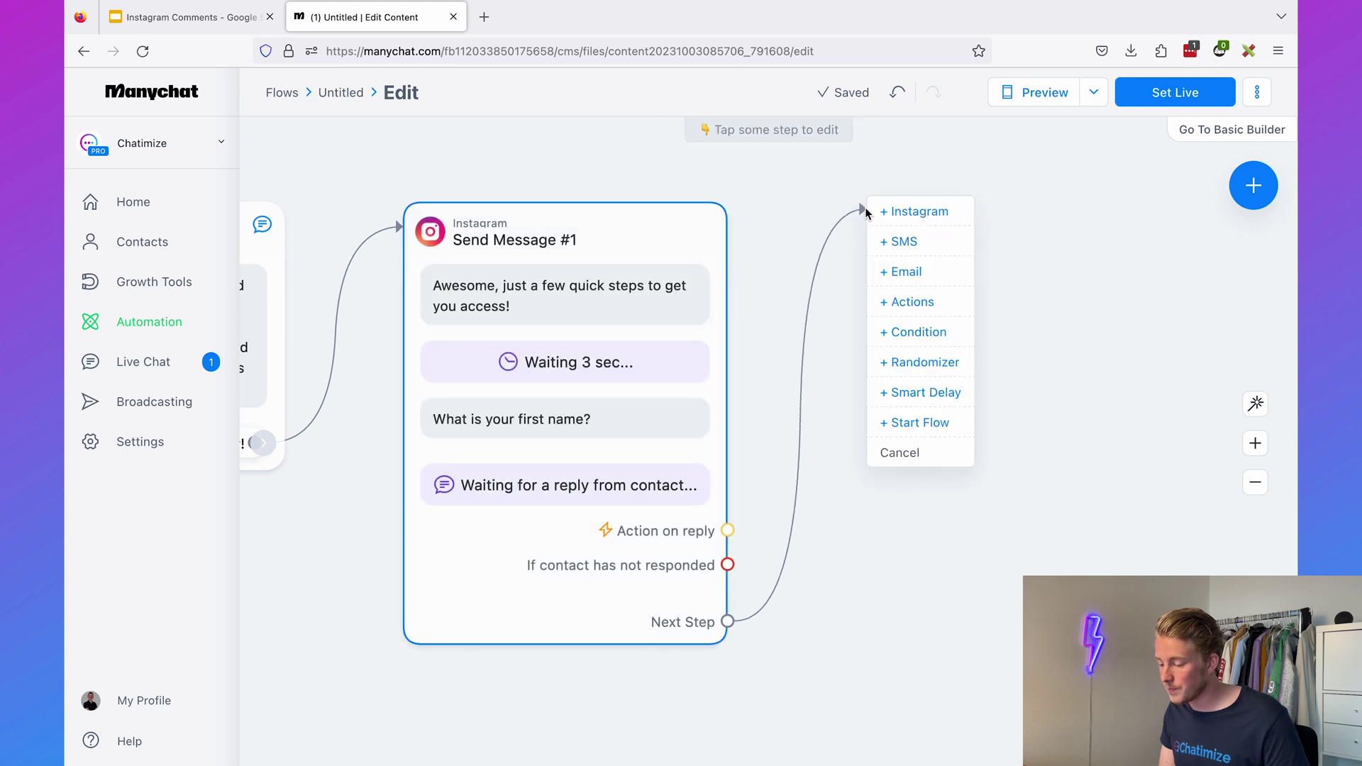
left_click(908, 212)
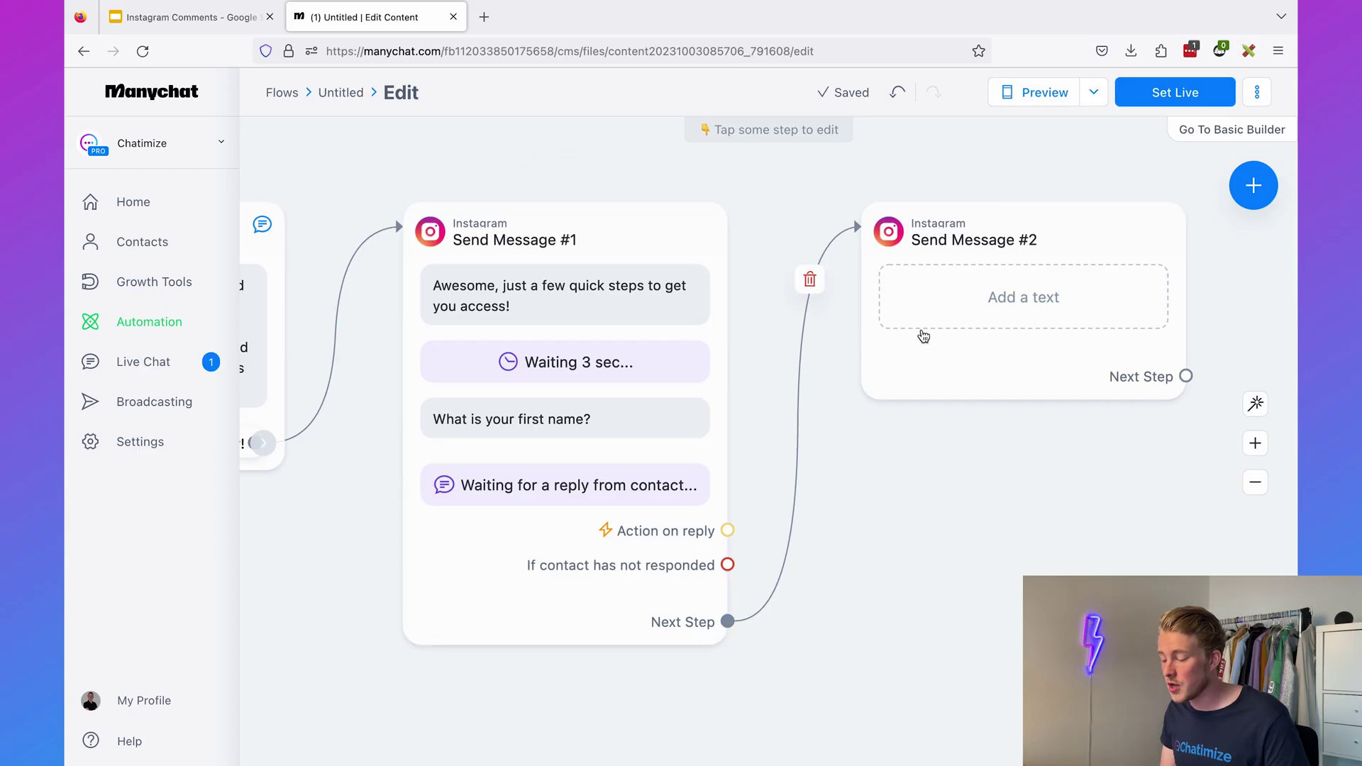
left_click(1064, 374)
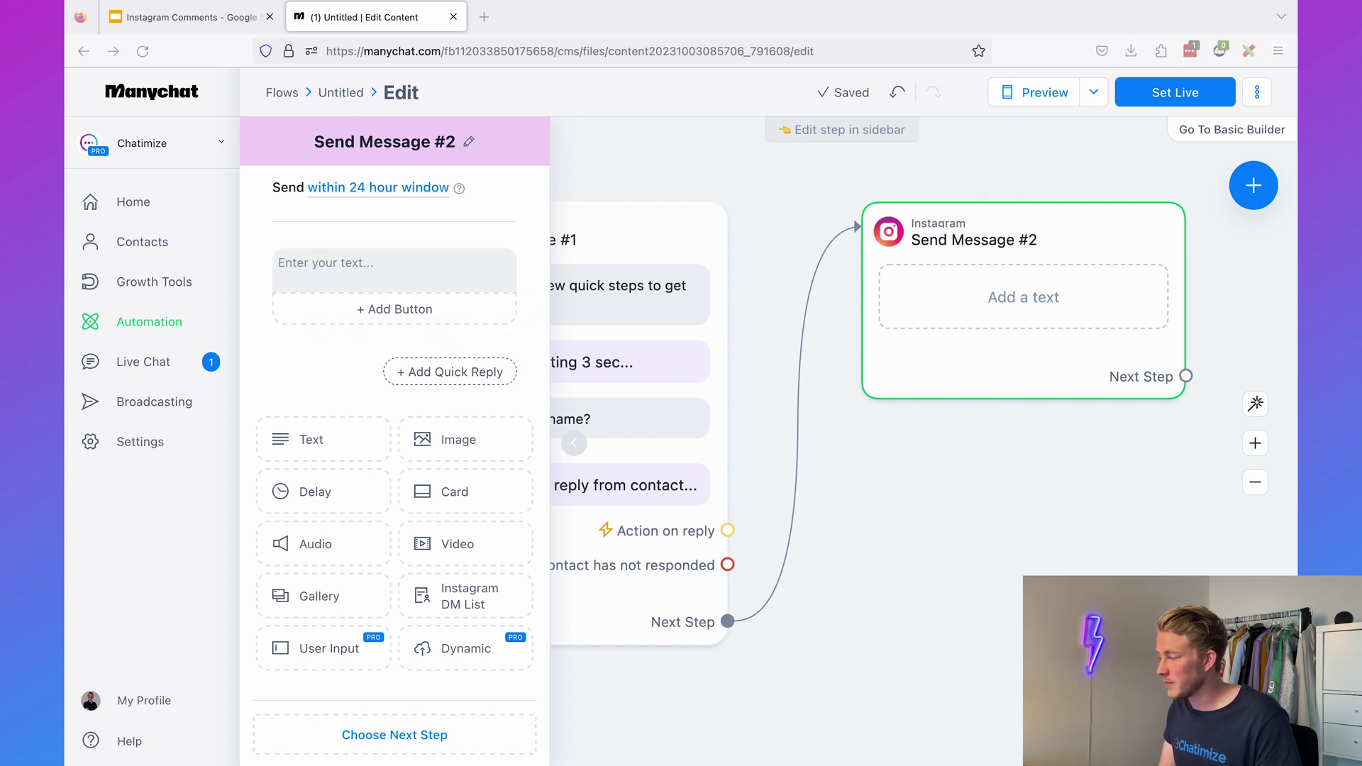
left_click(410, 281)
type("Nice to meet you, First Name 👋")
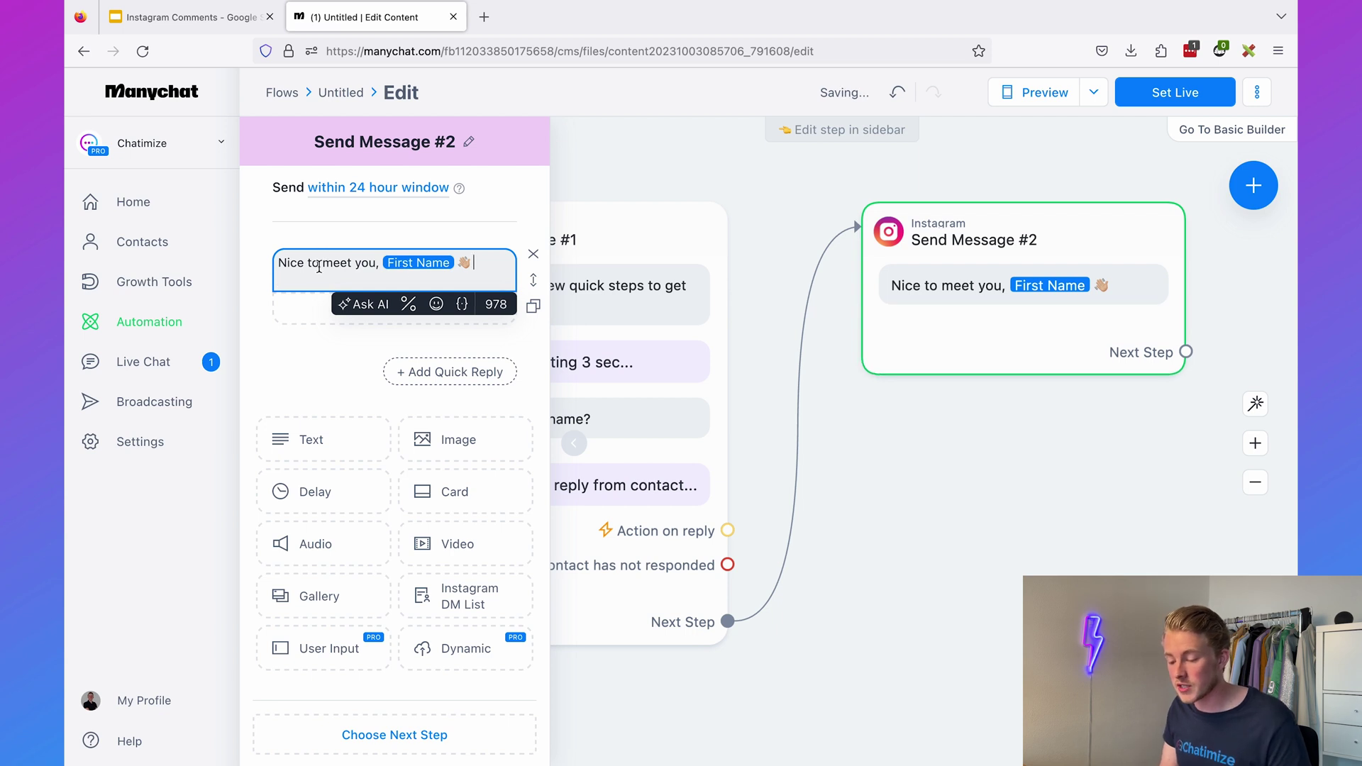
left_click(902, 468)
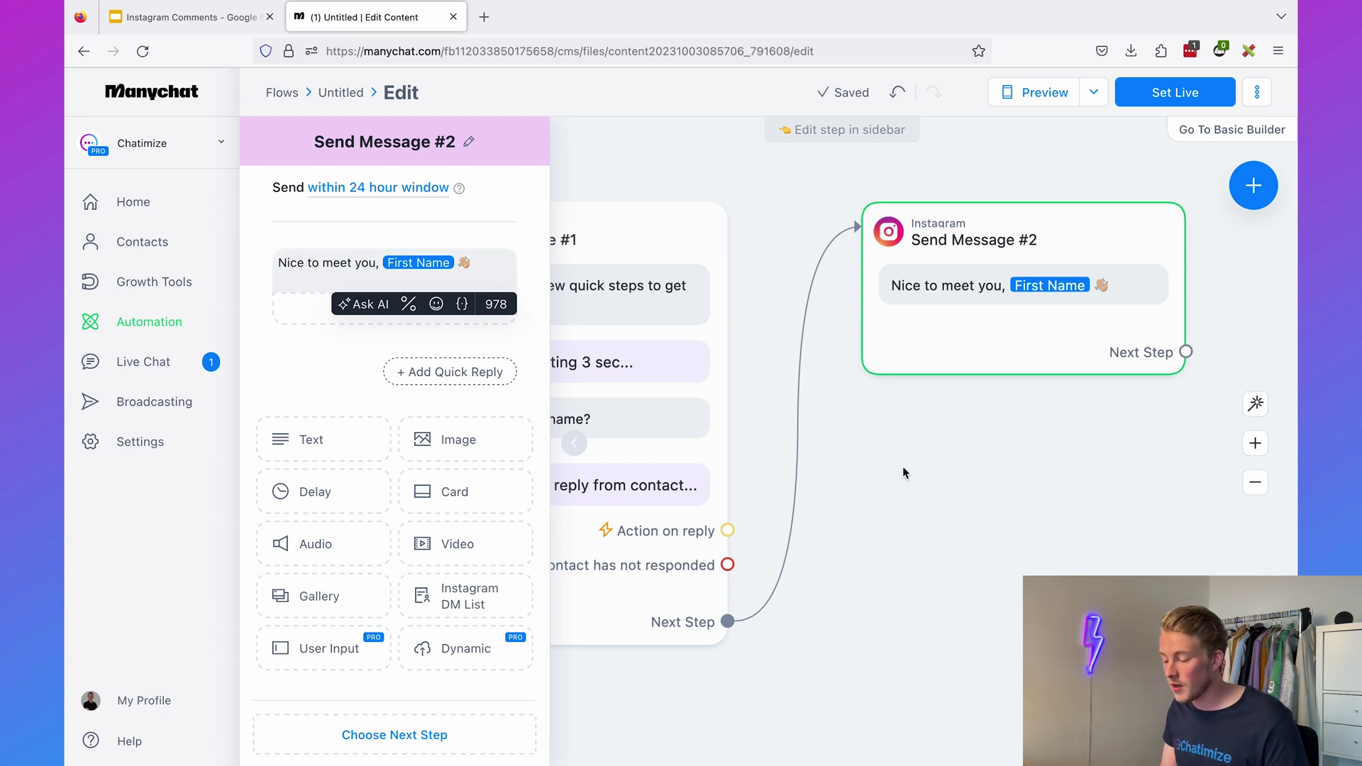
left_click_drag(1084, 452, 734, 419)
left_click(684, 334)
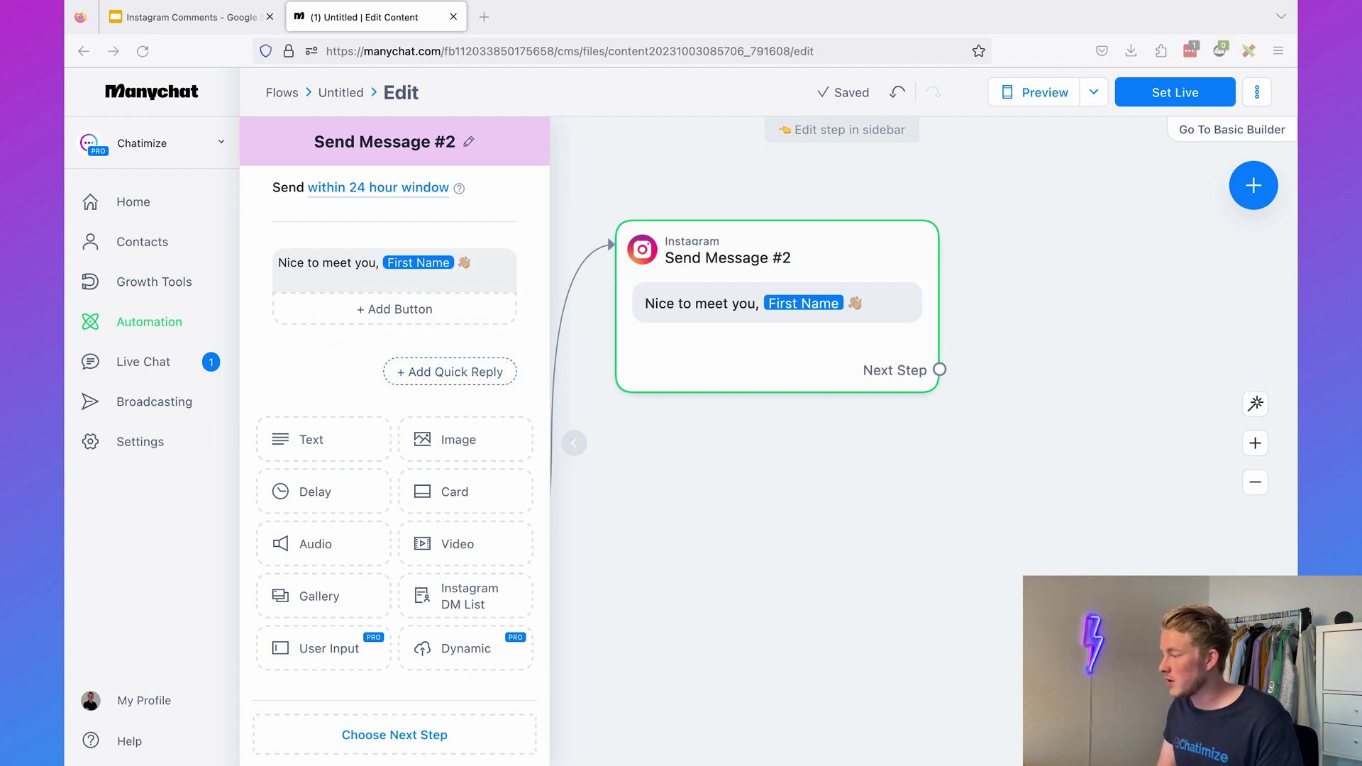
- Add a 3-second delay and ask 'And what email do you want your free guide sent to?'
left_click(346, 499)
left_click(313, 650)
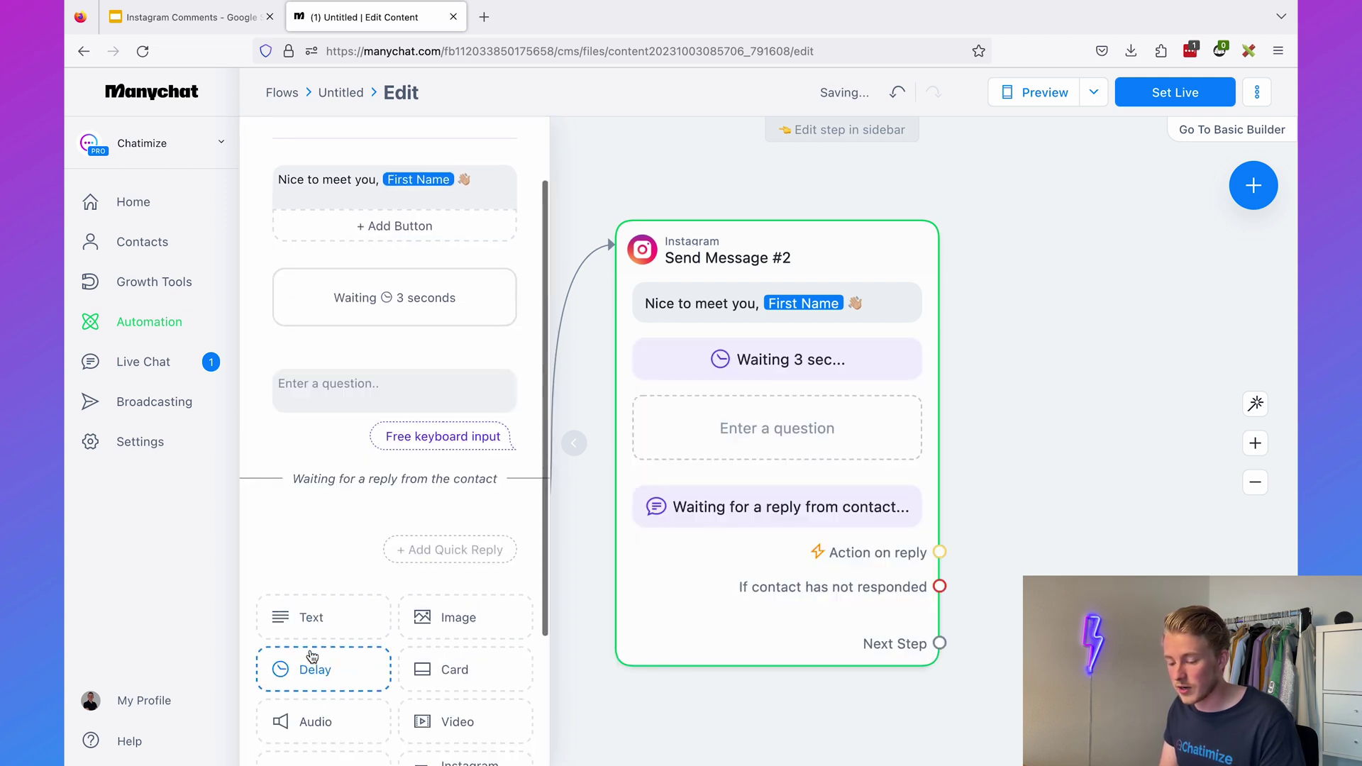
left_click(359, 388)
type("And what email do you want your free guide sent to?")
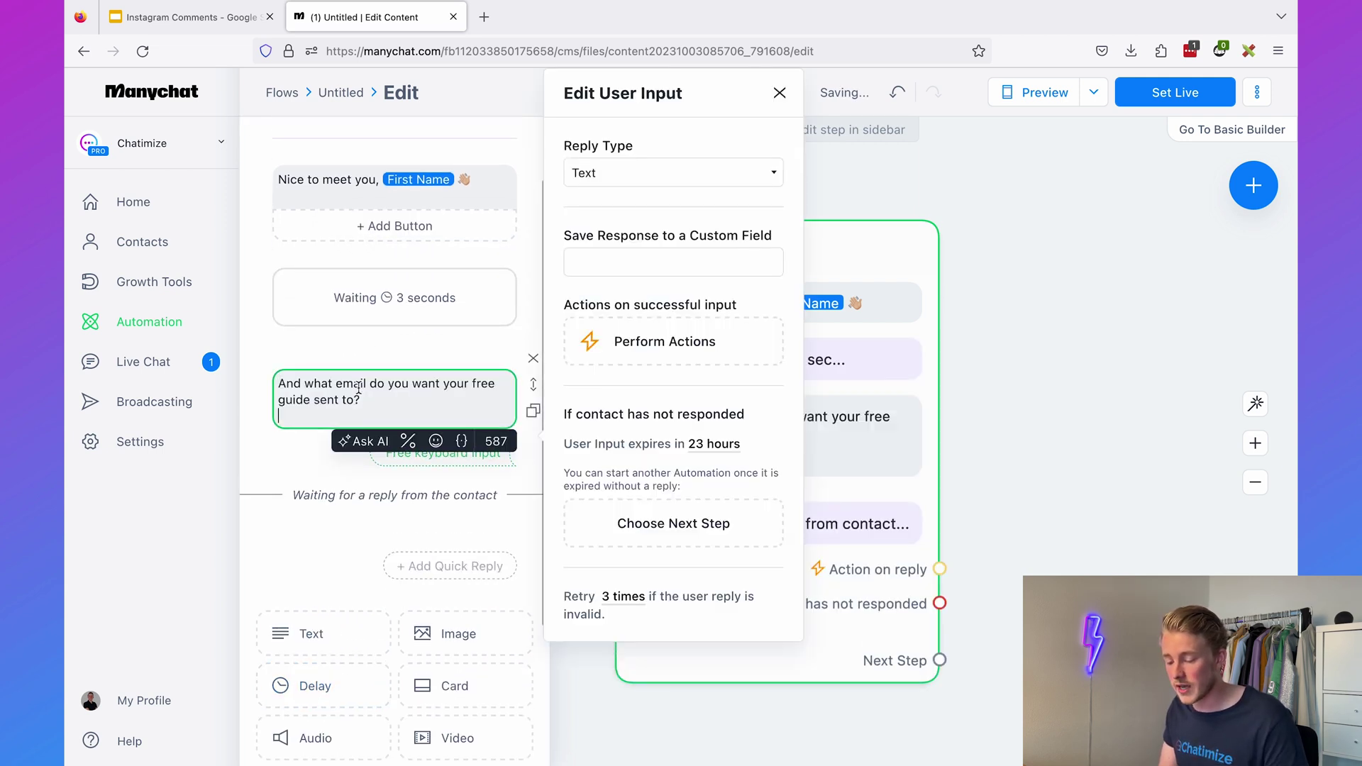
key("BackSpace")
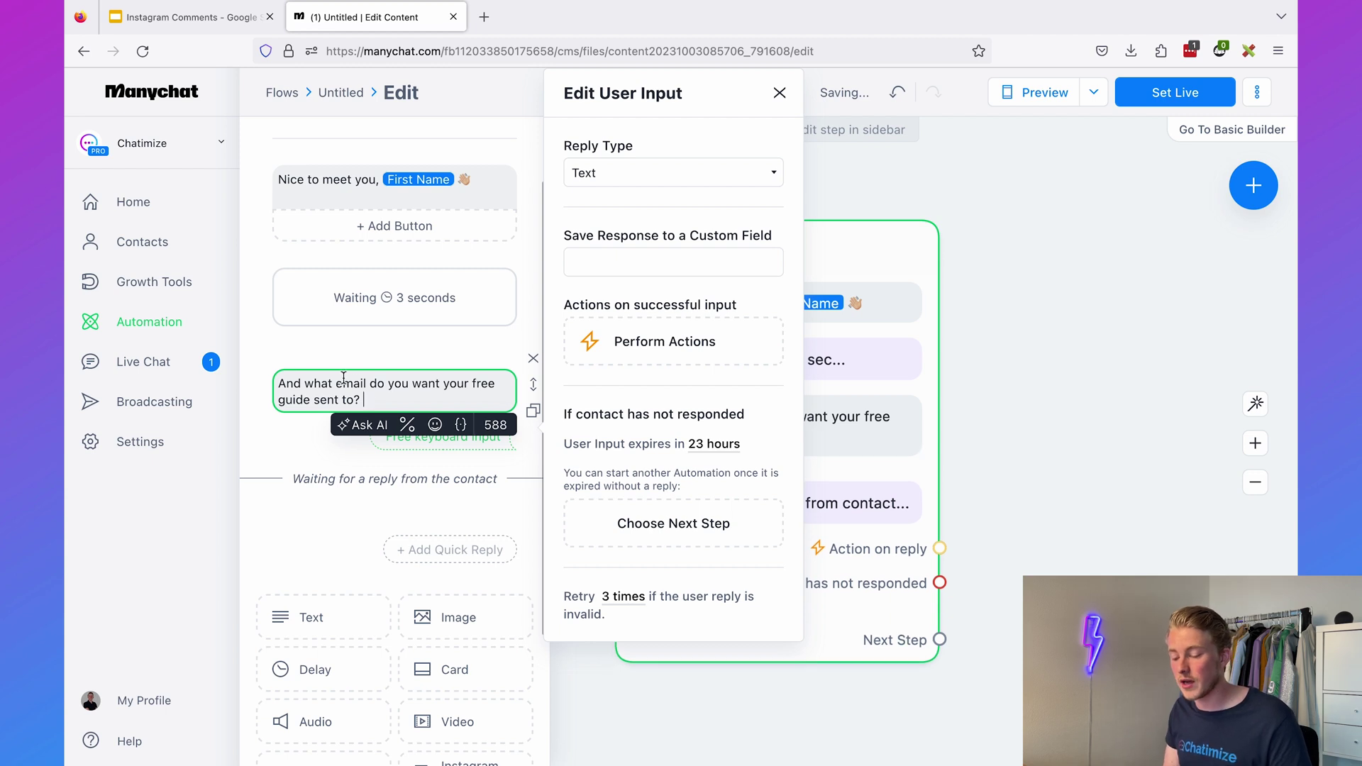
- Set the reply type to Email and remove the Skip button
left_click(599, 173)
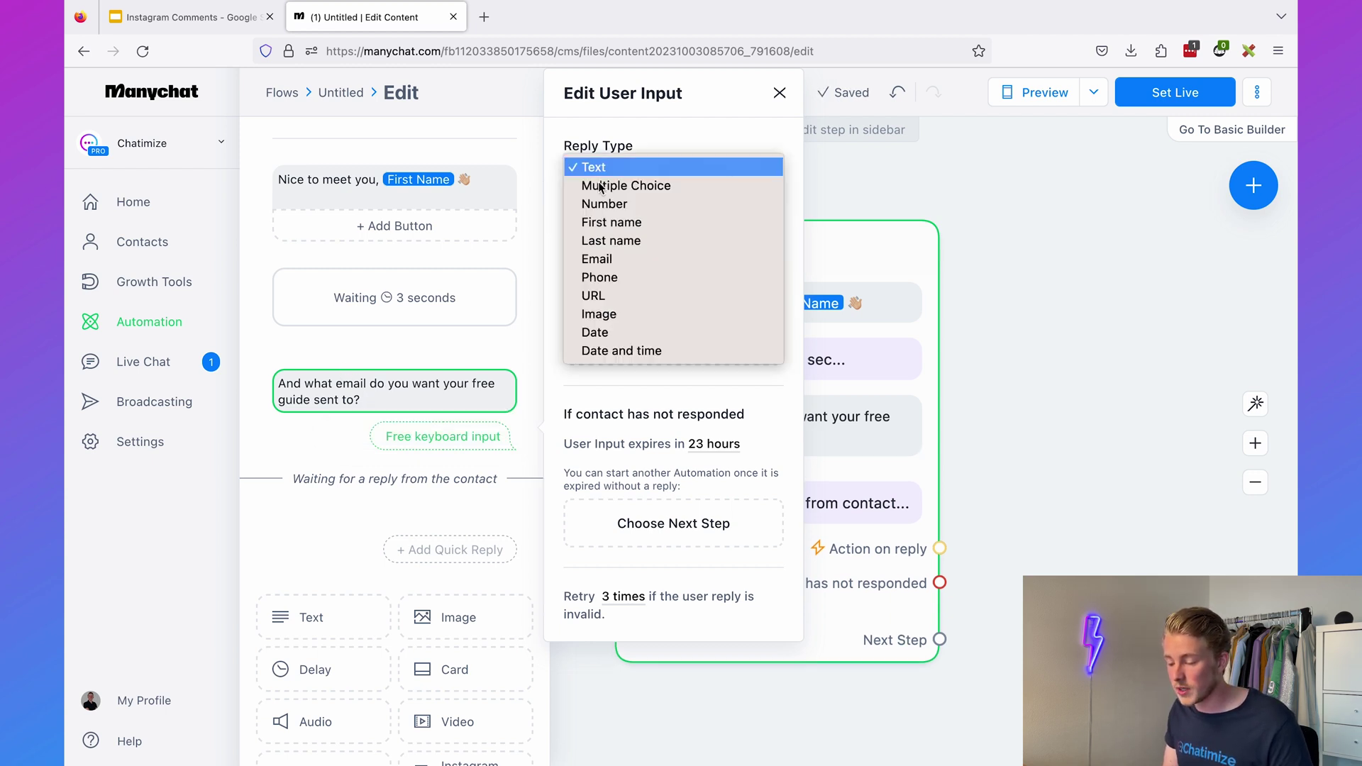
left_click(614, 260)
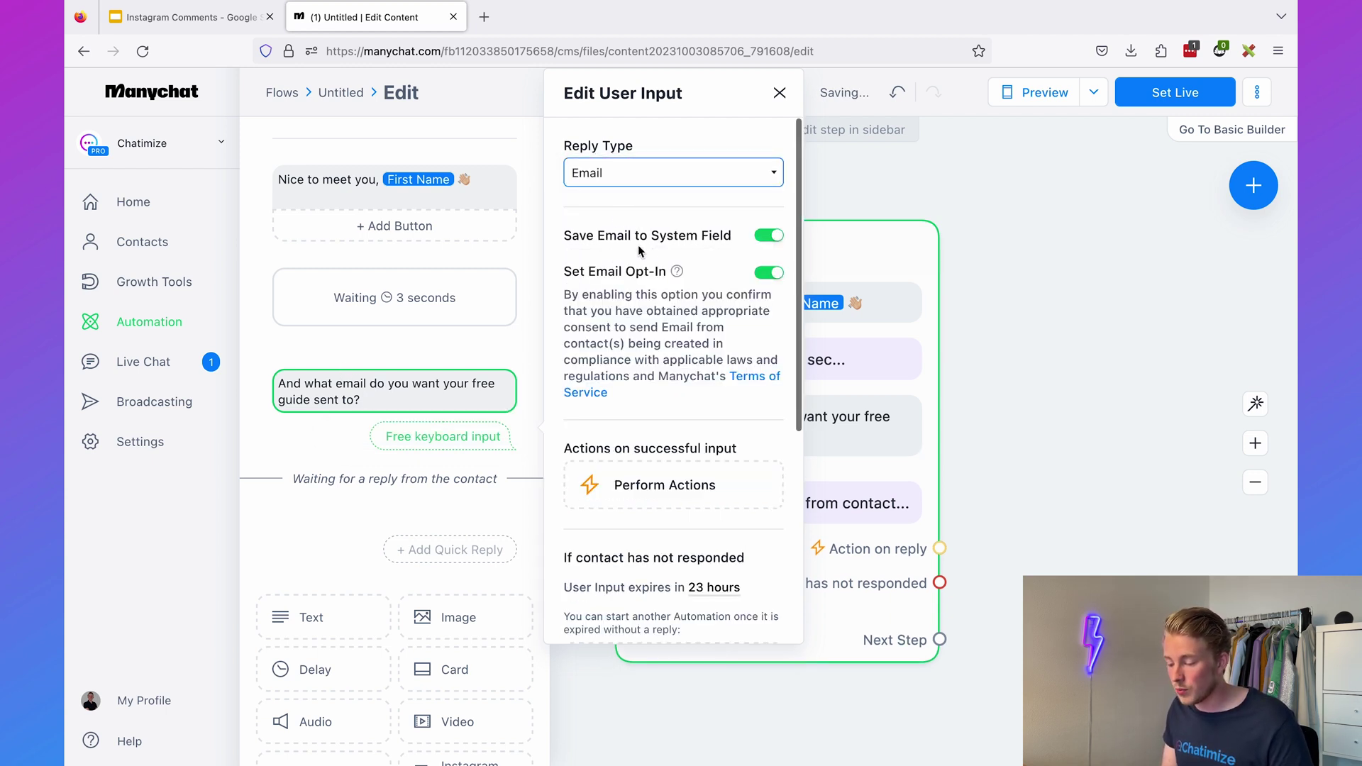
scroll(644, 243, "down", 5)
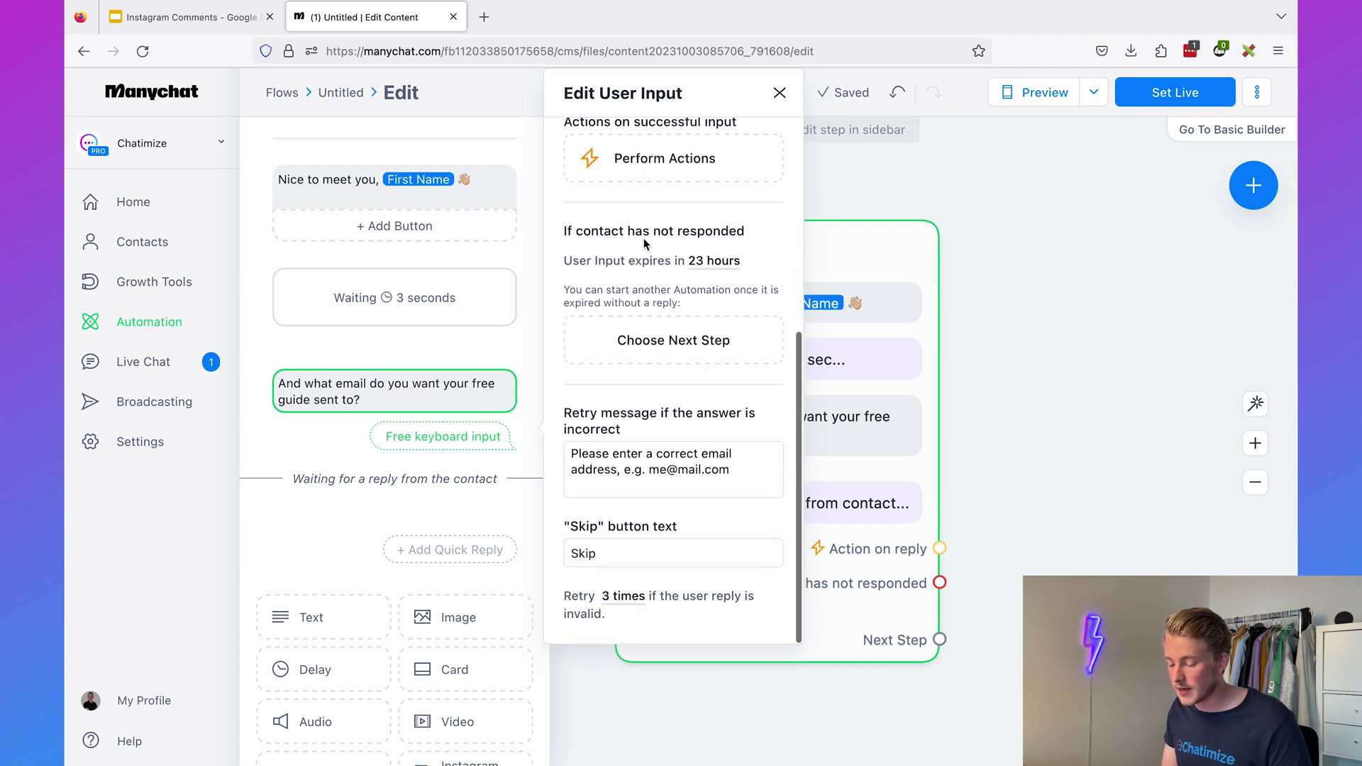
double_click(630, 554)
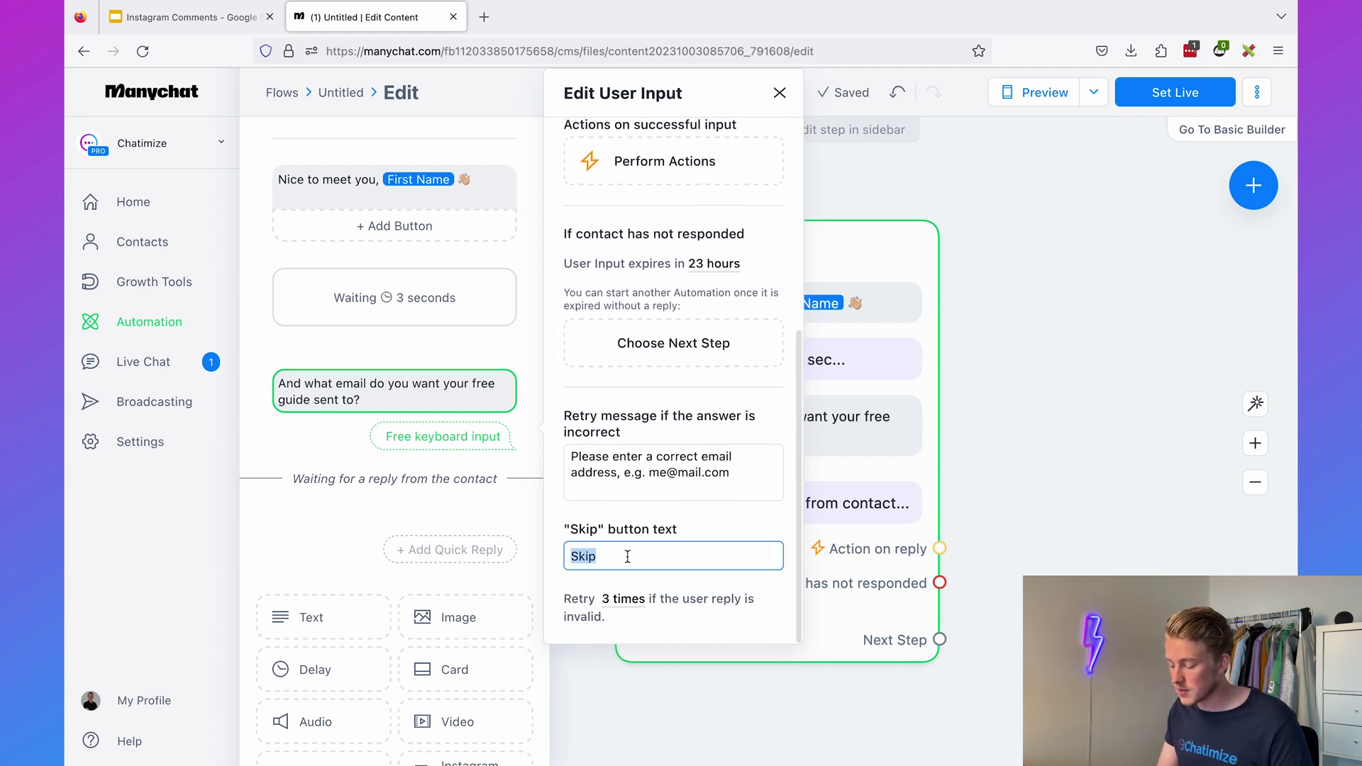
key("BackSpace")
left_click(647, 582)
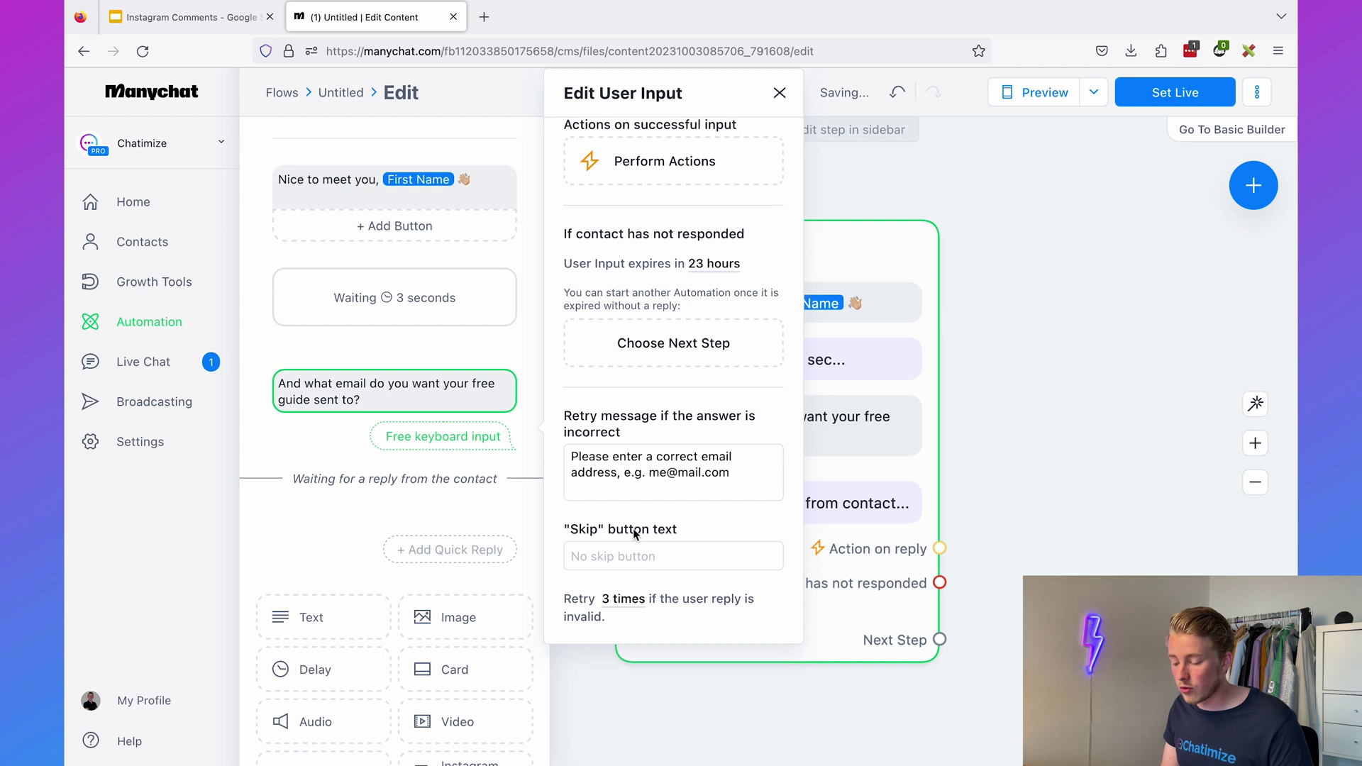
- Review the invalid-email retry message and close the question settings
scroll(624, 533, "up", 5)
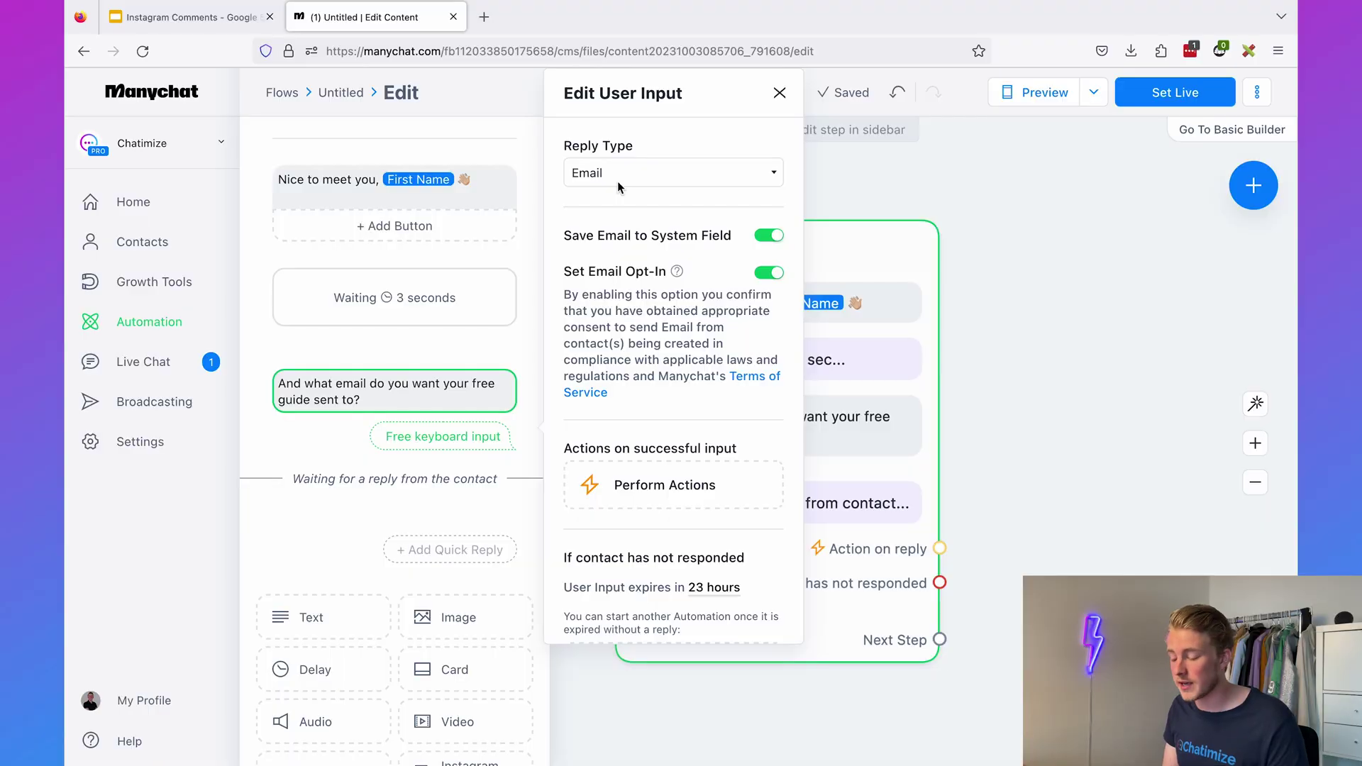
scroll(617, 184, "down", 5)
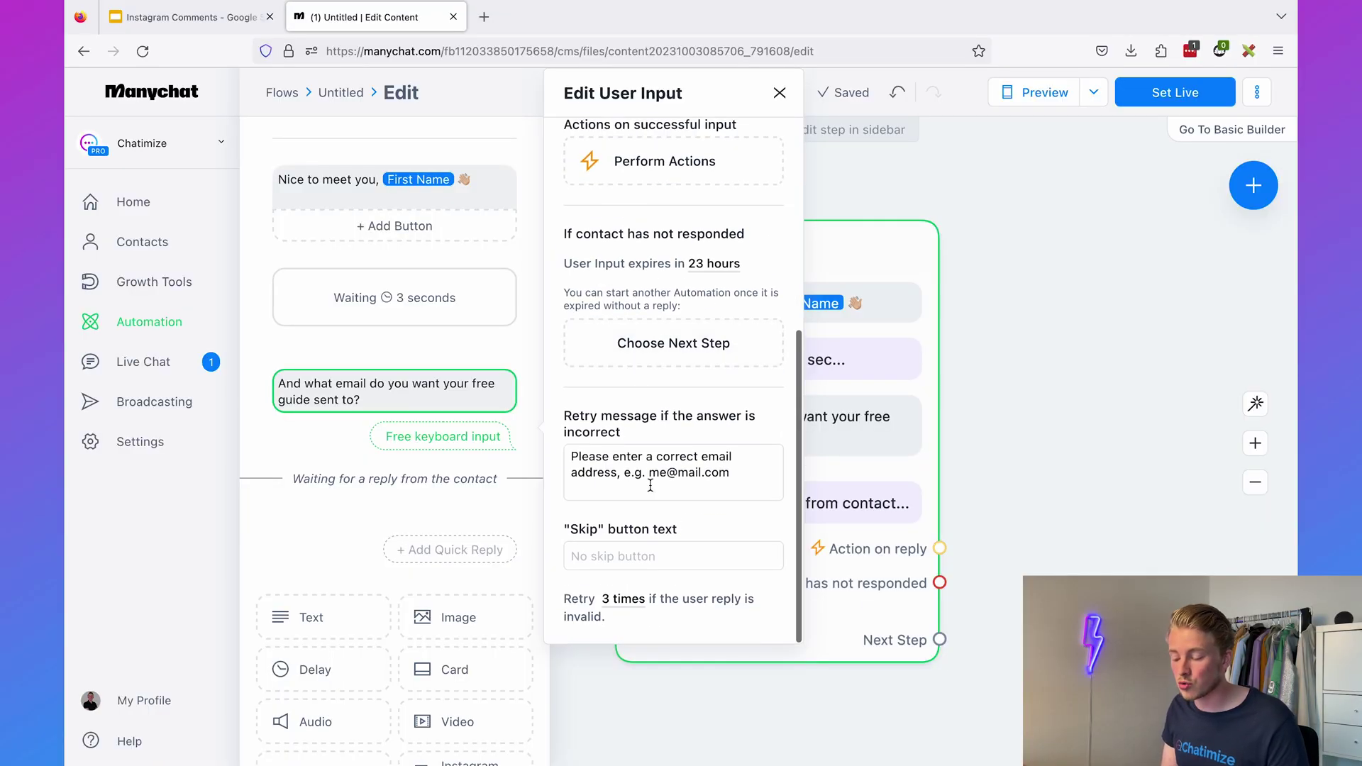
left_click(733, 471)
left_click_drag(740, 466, 562, 451)
left_click(680, 472)
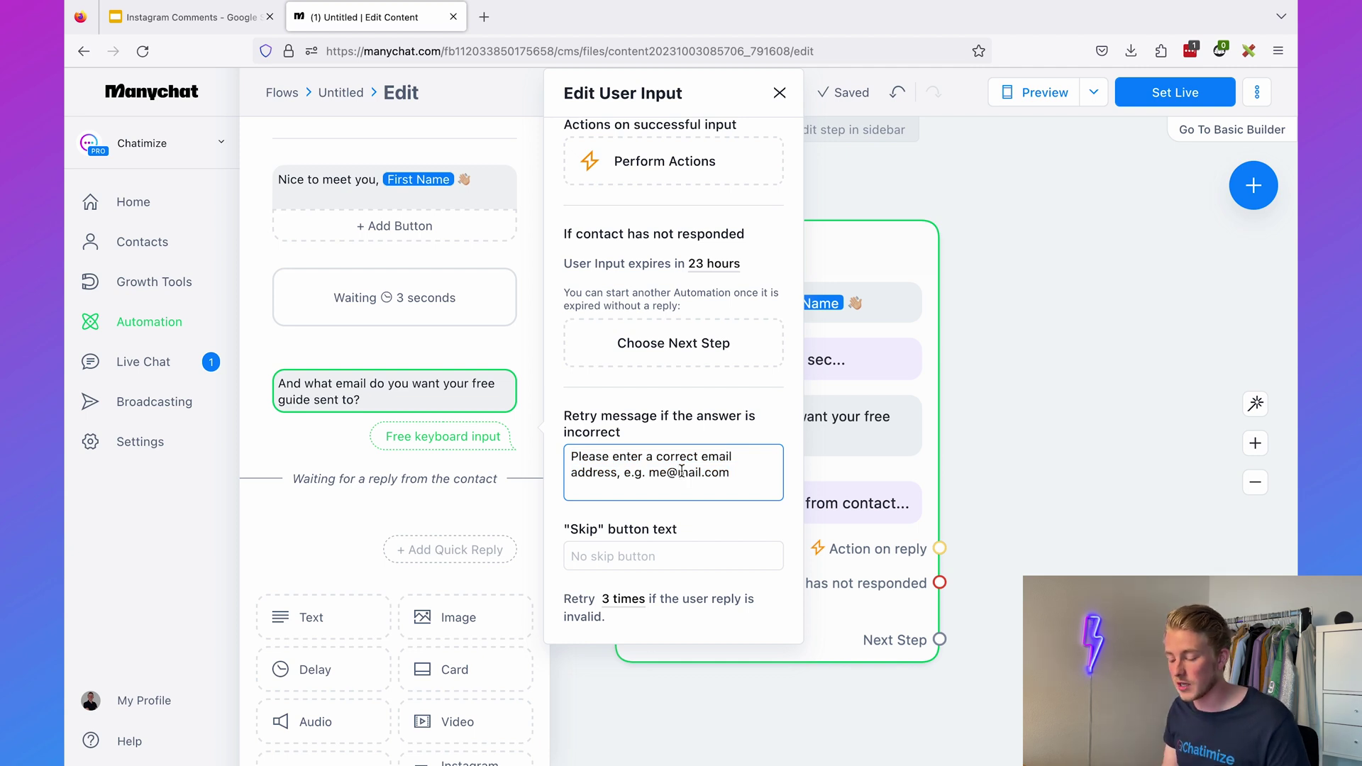
left_click(997, 462)
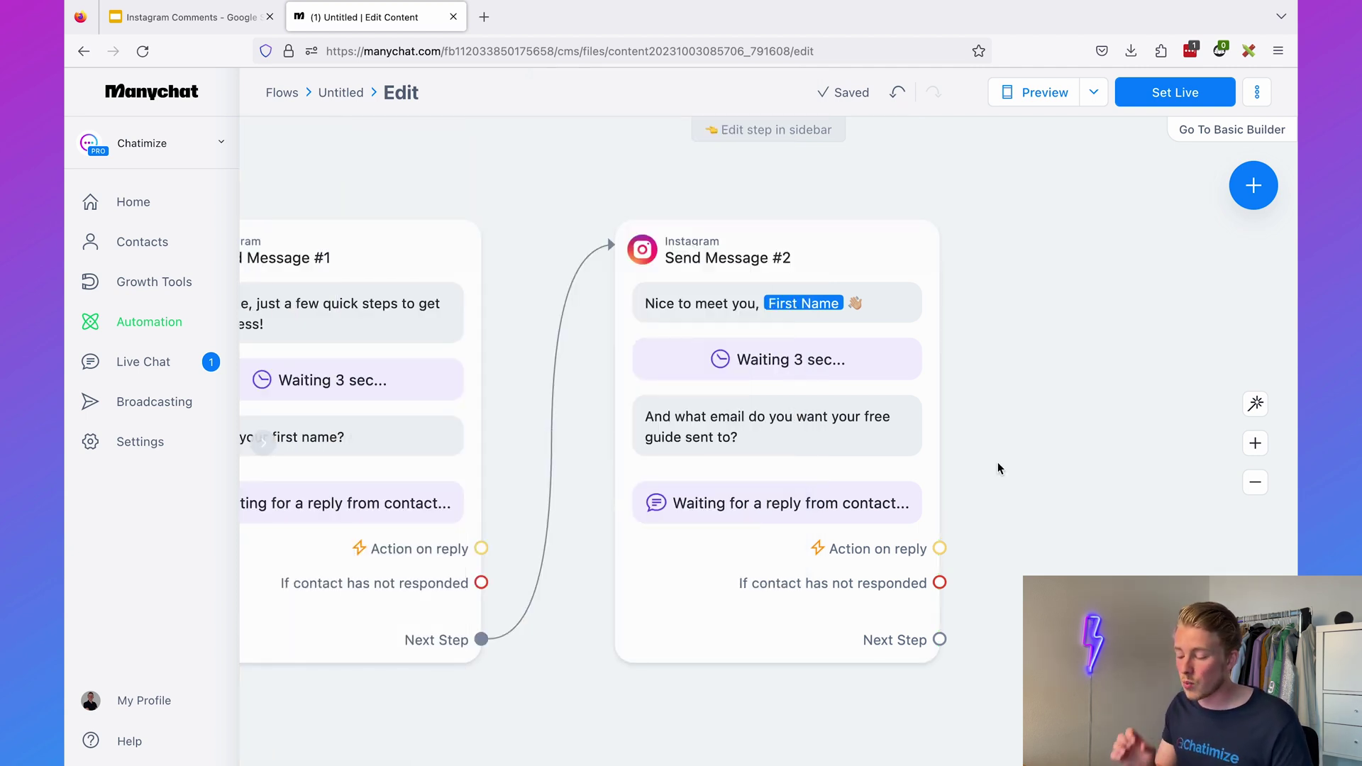
- Add Send Message #3 with the 'You're all set' text including the First Name field
left_click_drag(998, 469, 682, 438)
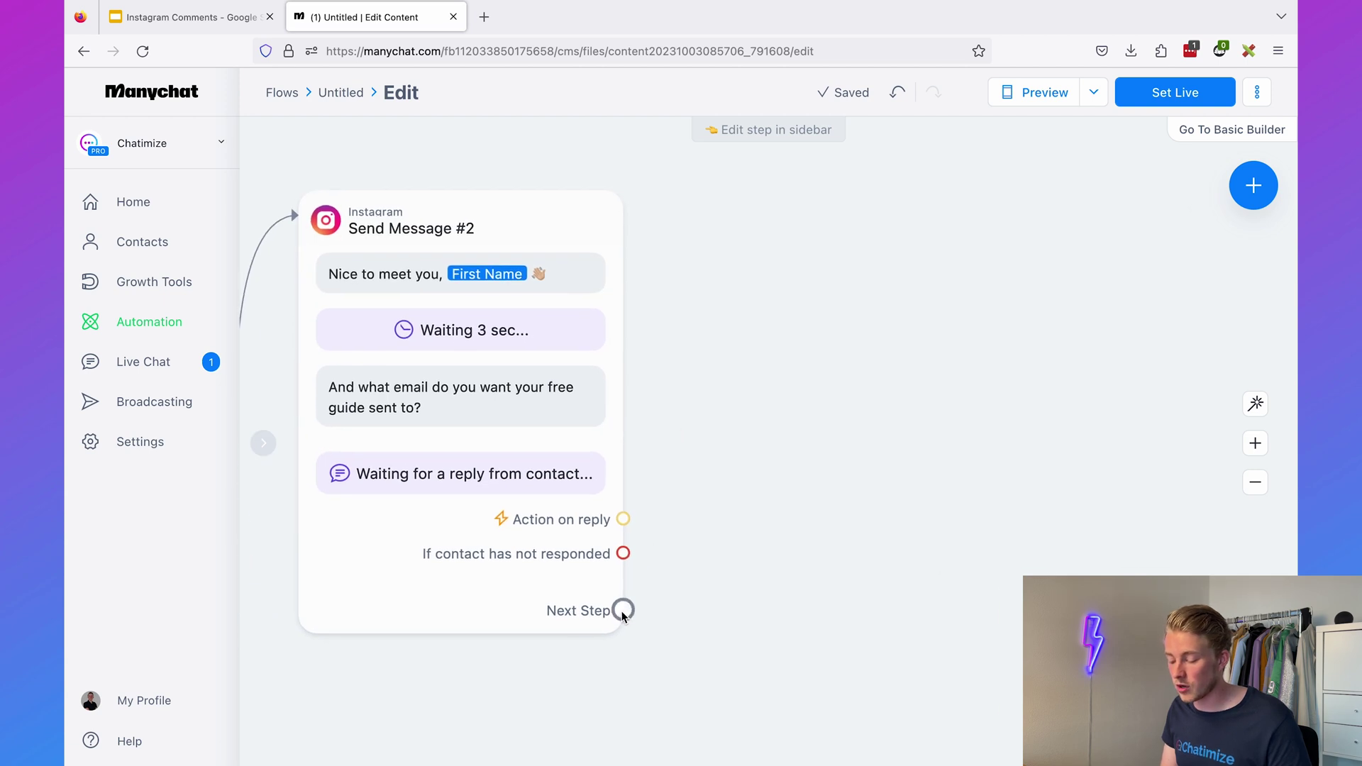
left_click_drag(624, 609, 806, 224)
left_click(798, 210)
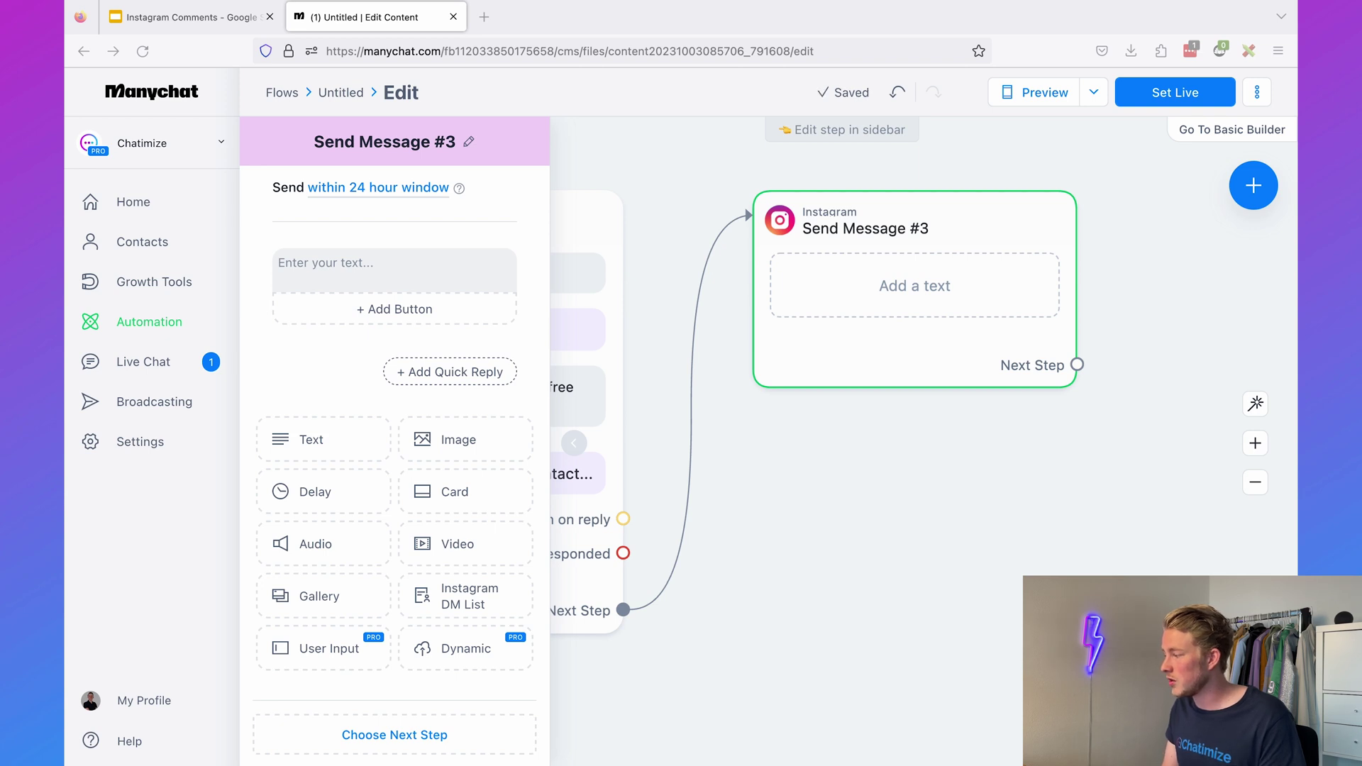
left_click(428, 256)
type("You're all set, First Name!  Can't wait for you to row your muscle using my 8 simple exercises 💪  Just click the button below to get instant access 👇")
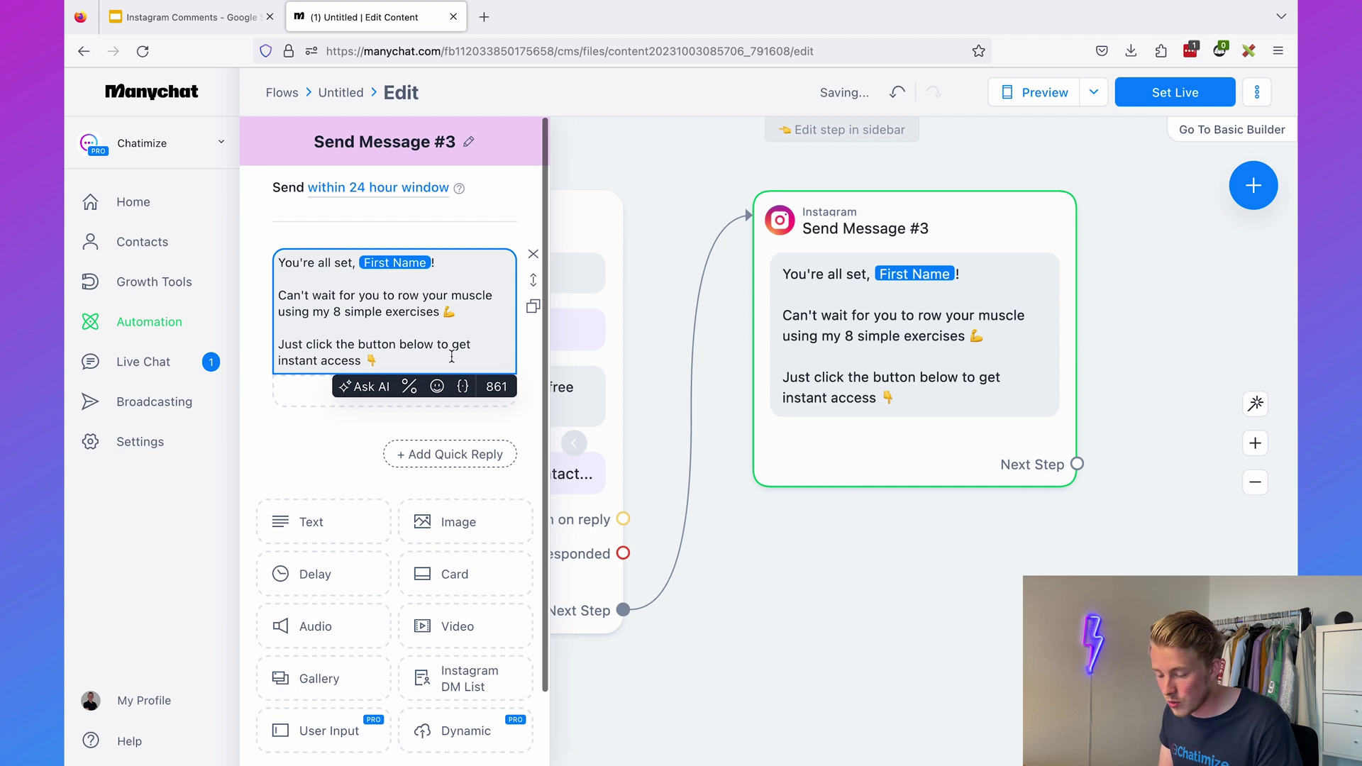
type("g")
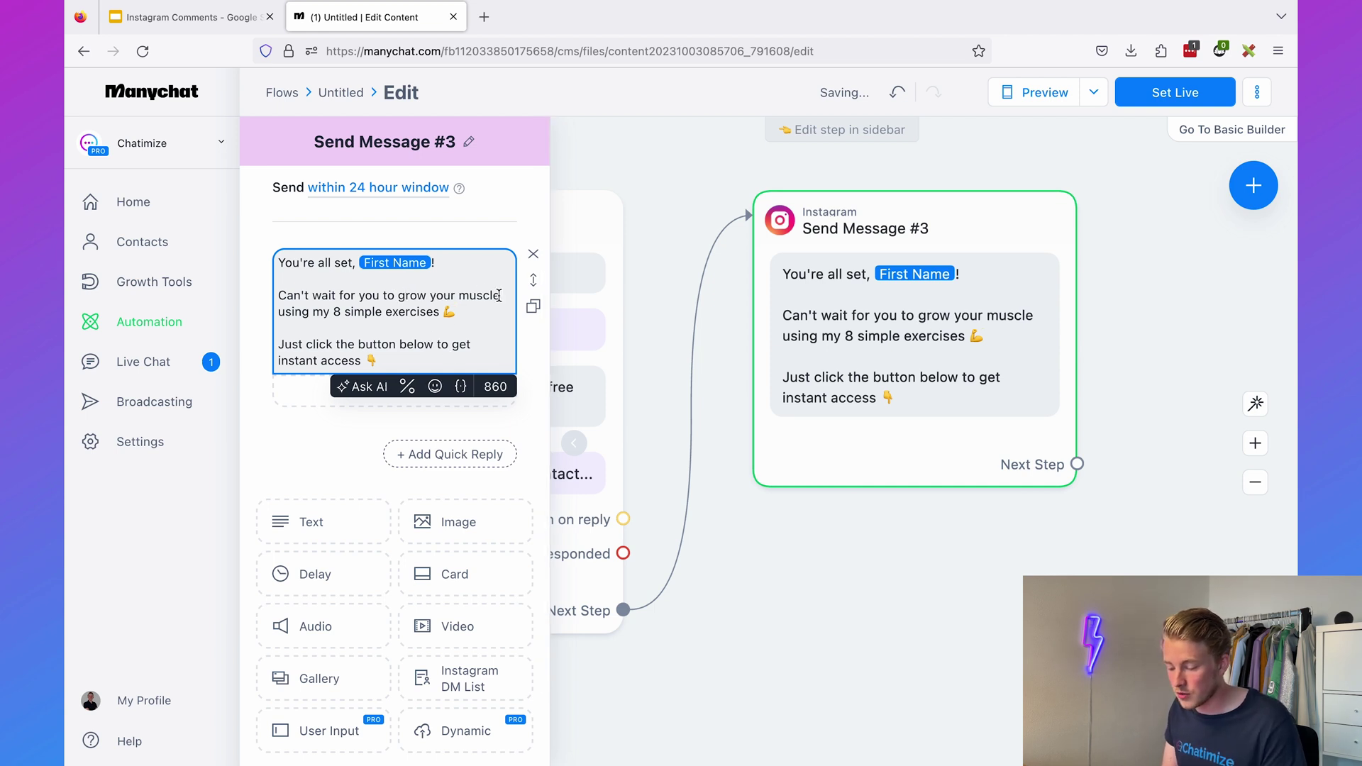
left_click(335, 438)
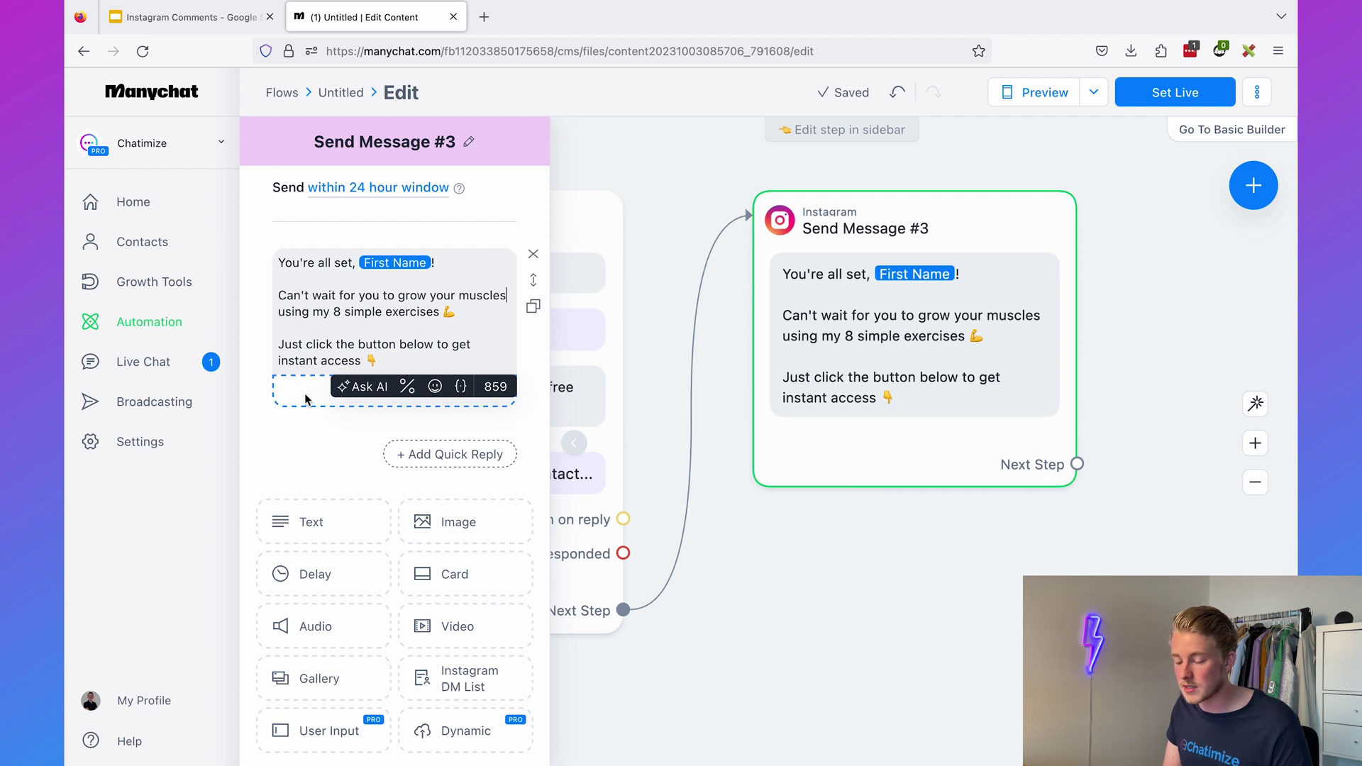
left_click(399, 391)
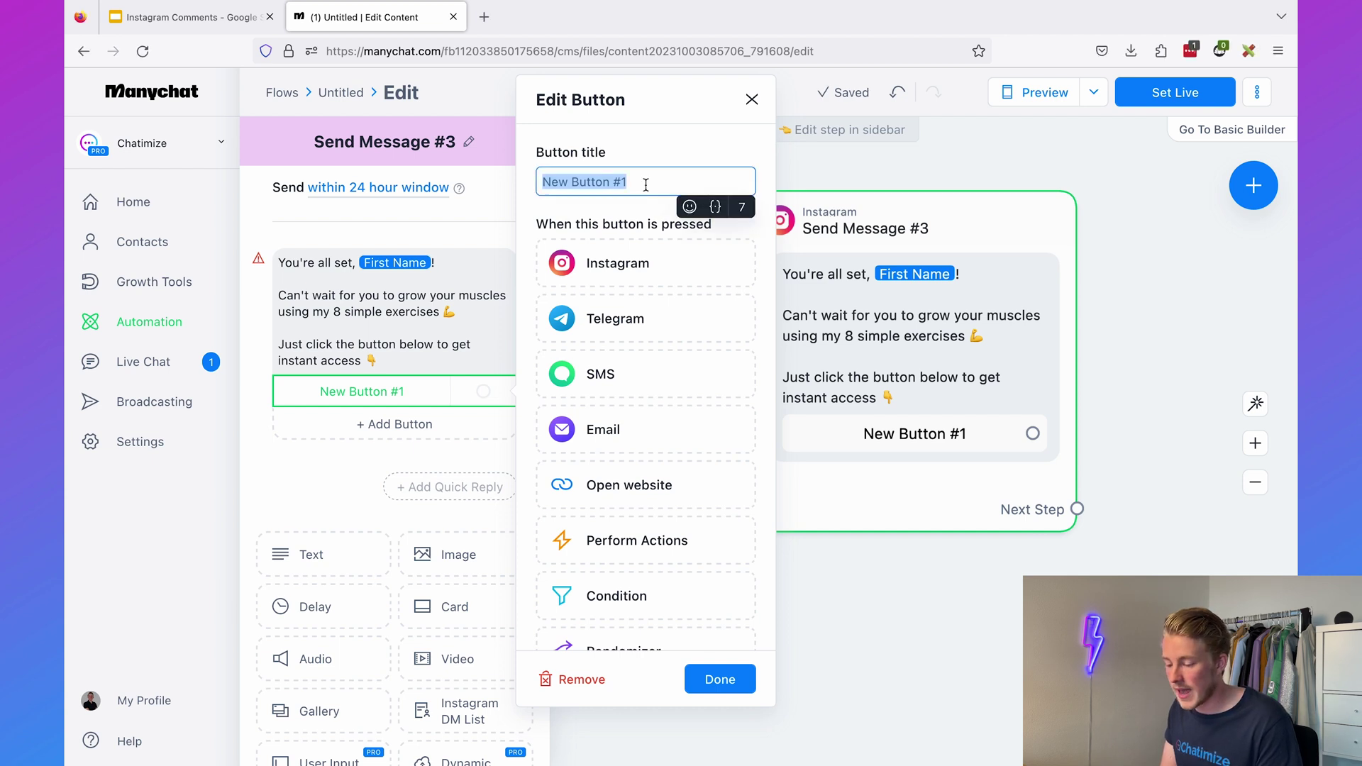
type("💪 Access My Guide!")
left_click(666, 151)
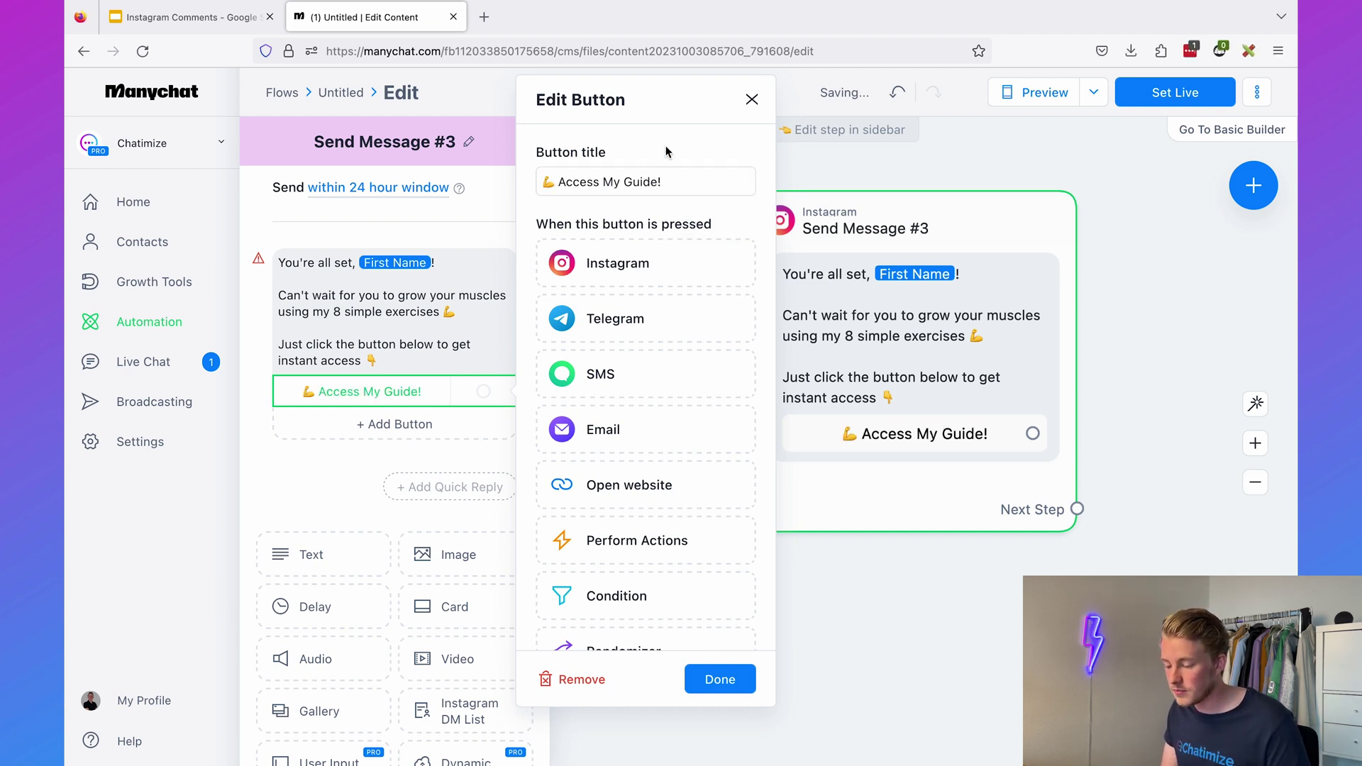
left_click(650, 496)
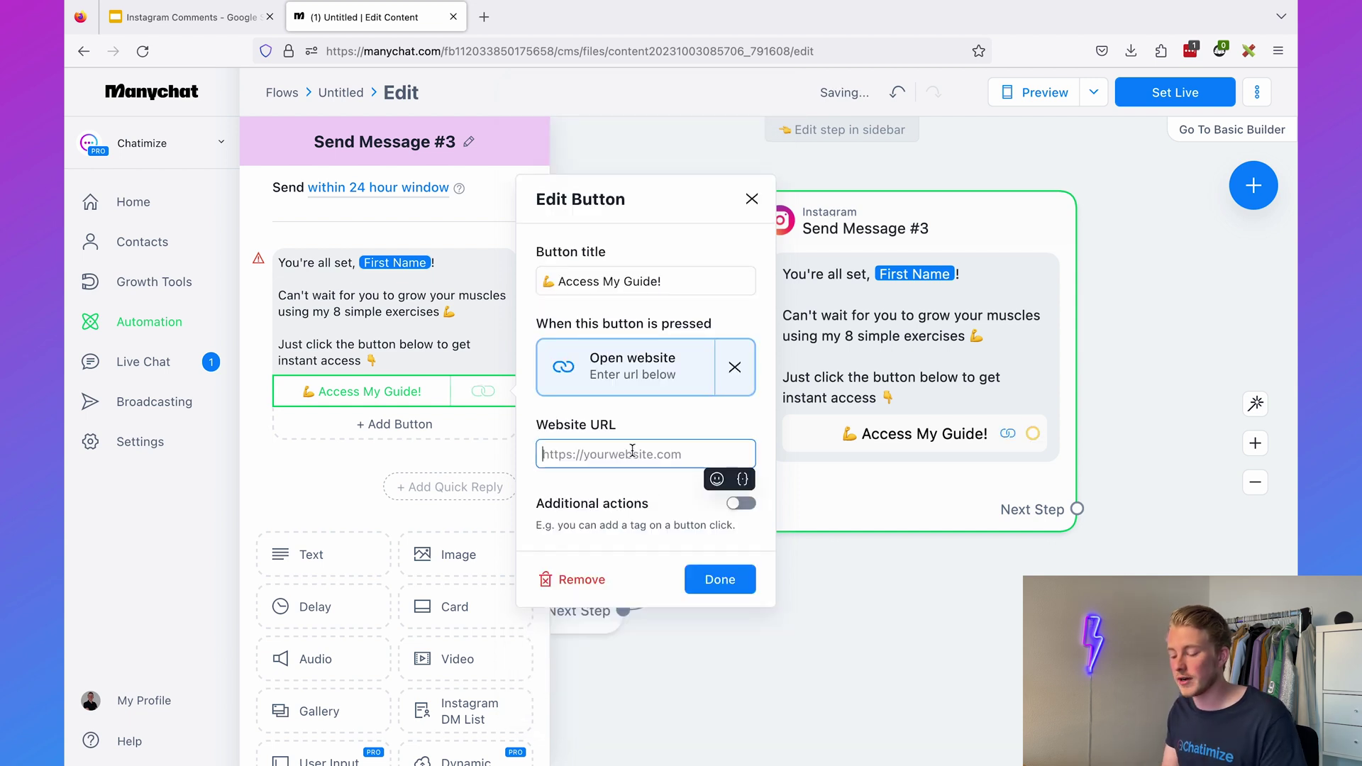
type("https")
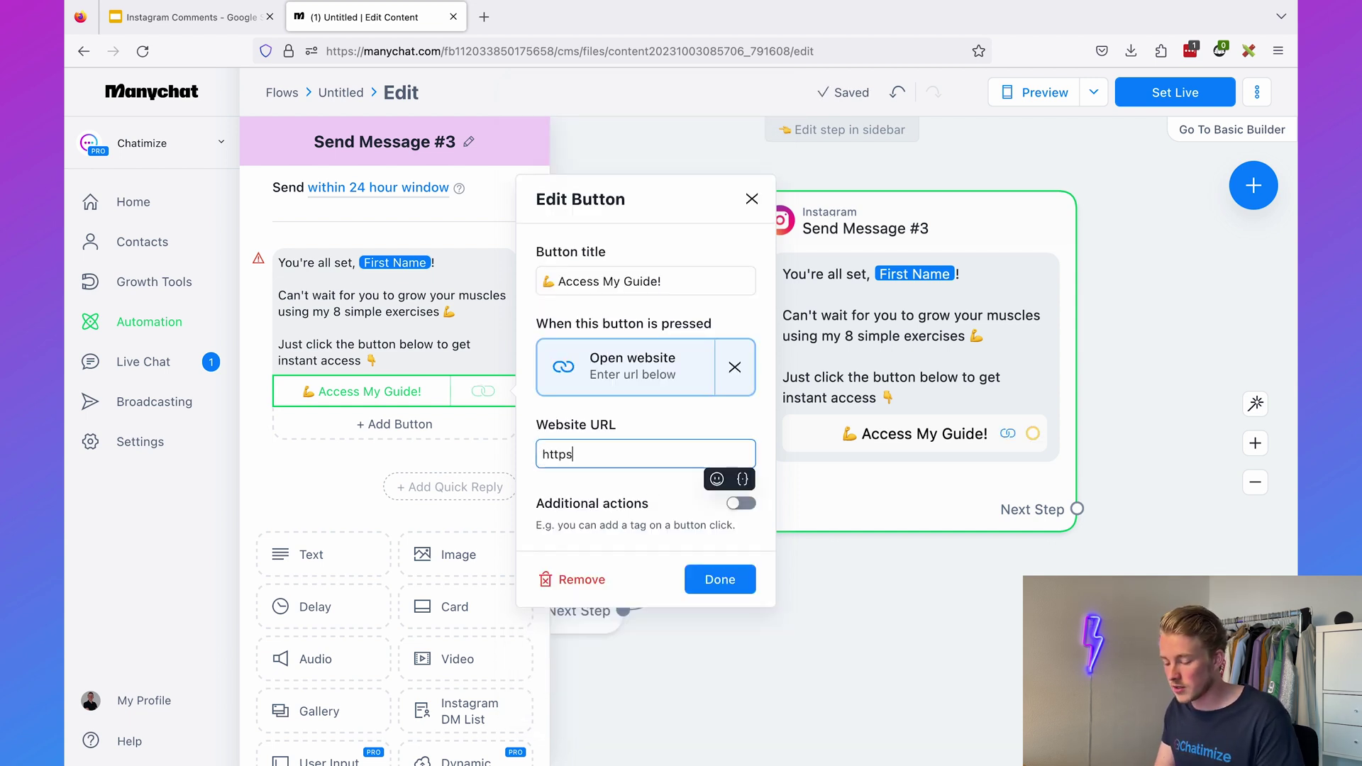
type("://chatimize.com")
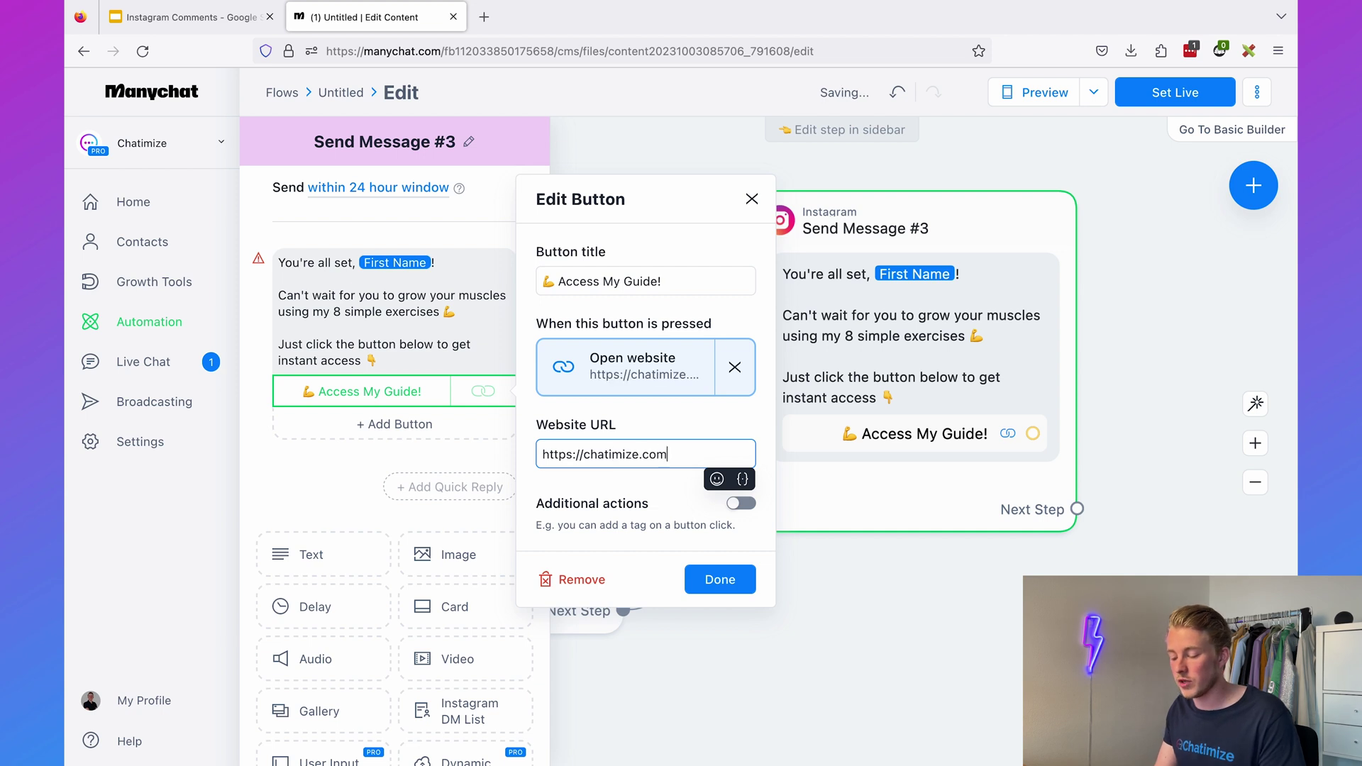
left_click(713, 579)
left_click(814, 593)
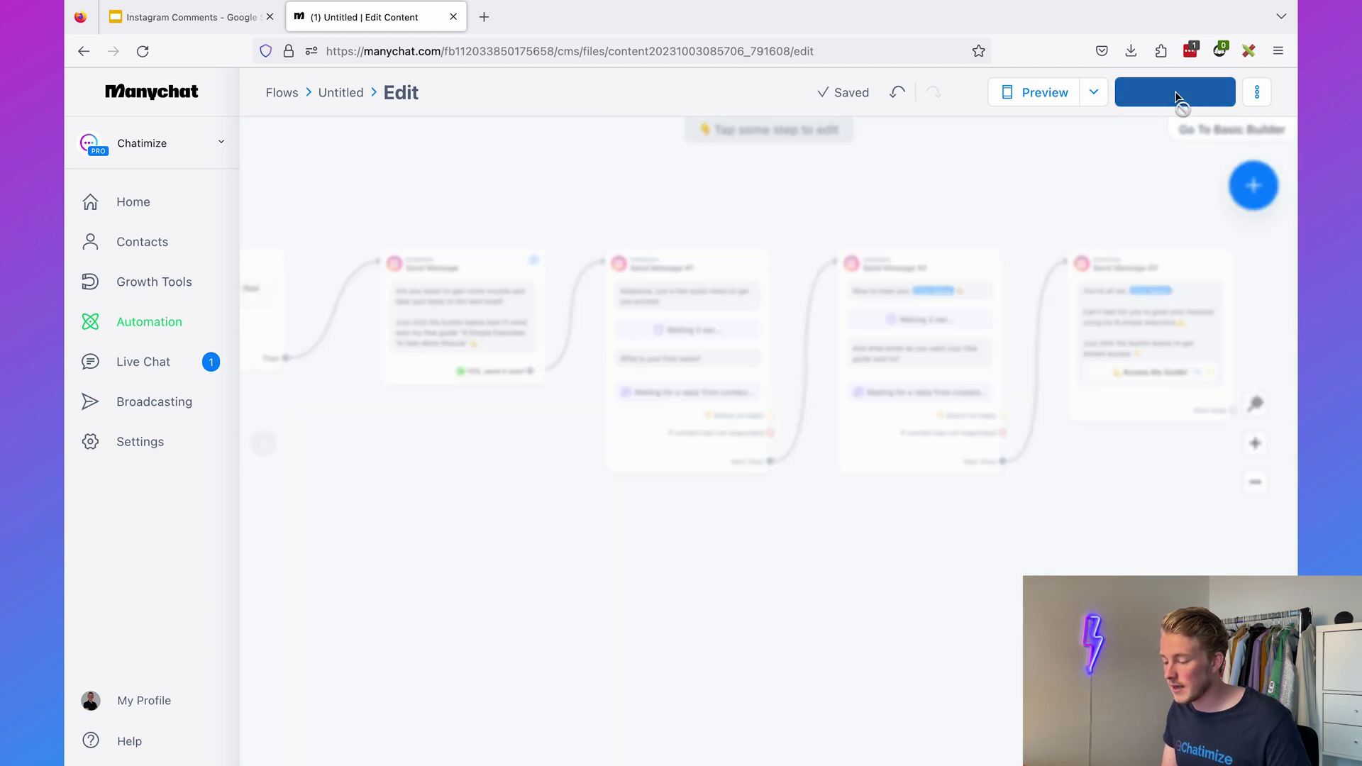
- Set the Instagram comment automation live and check its GUIDE keyword trigger settings
left_click(1178, 97)
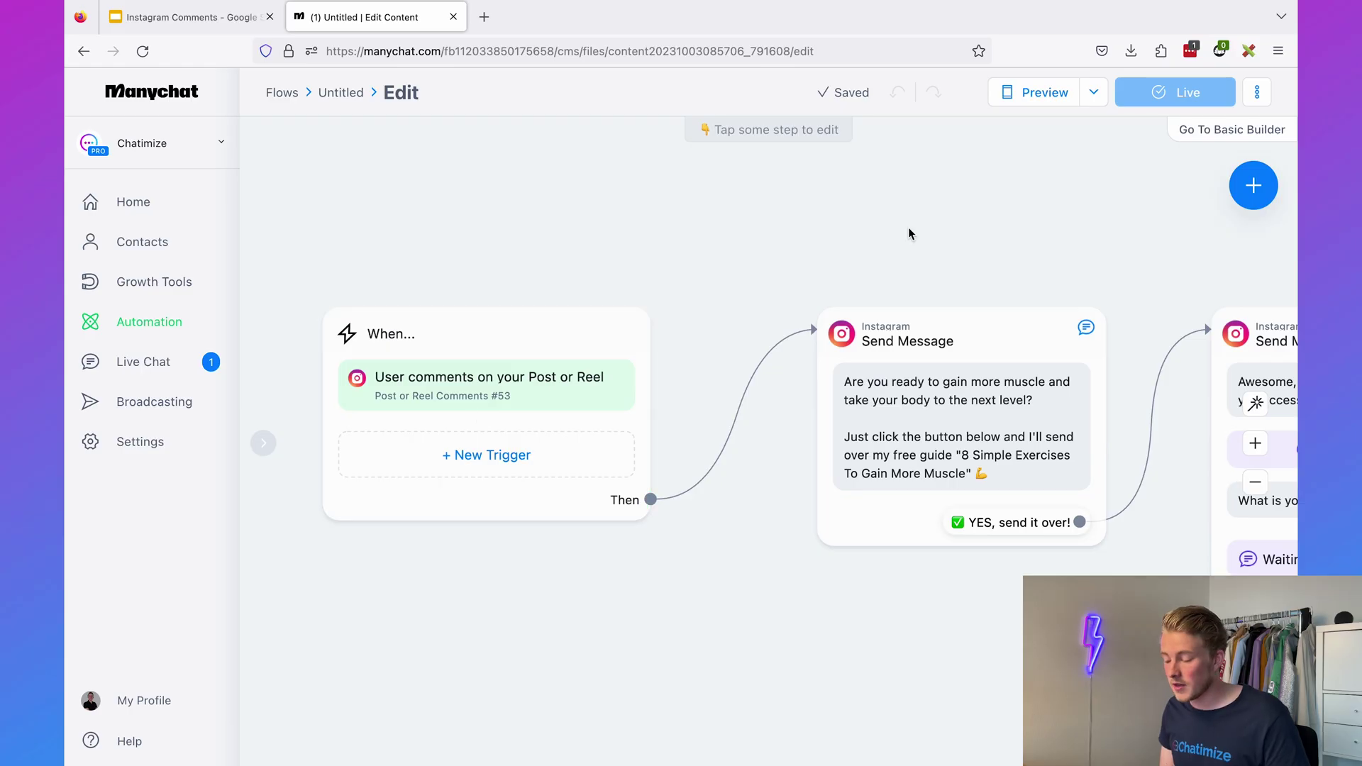
left_click(532, 369)
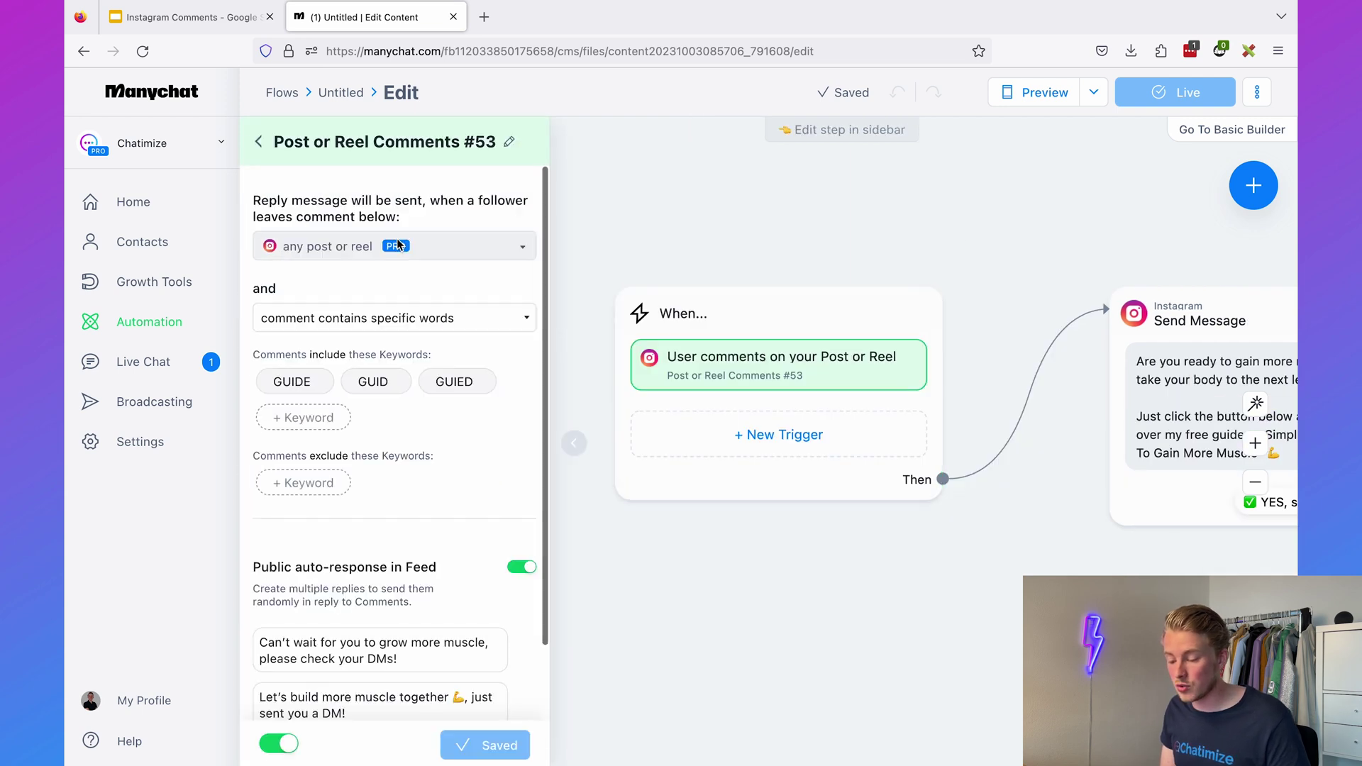
scroll(333, 567, "down", 2)
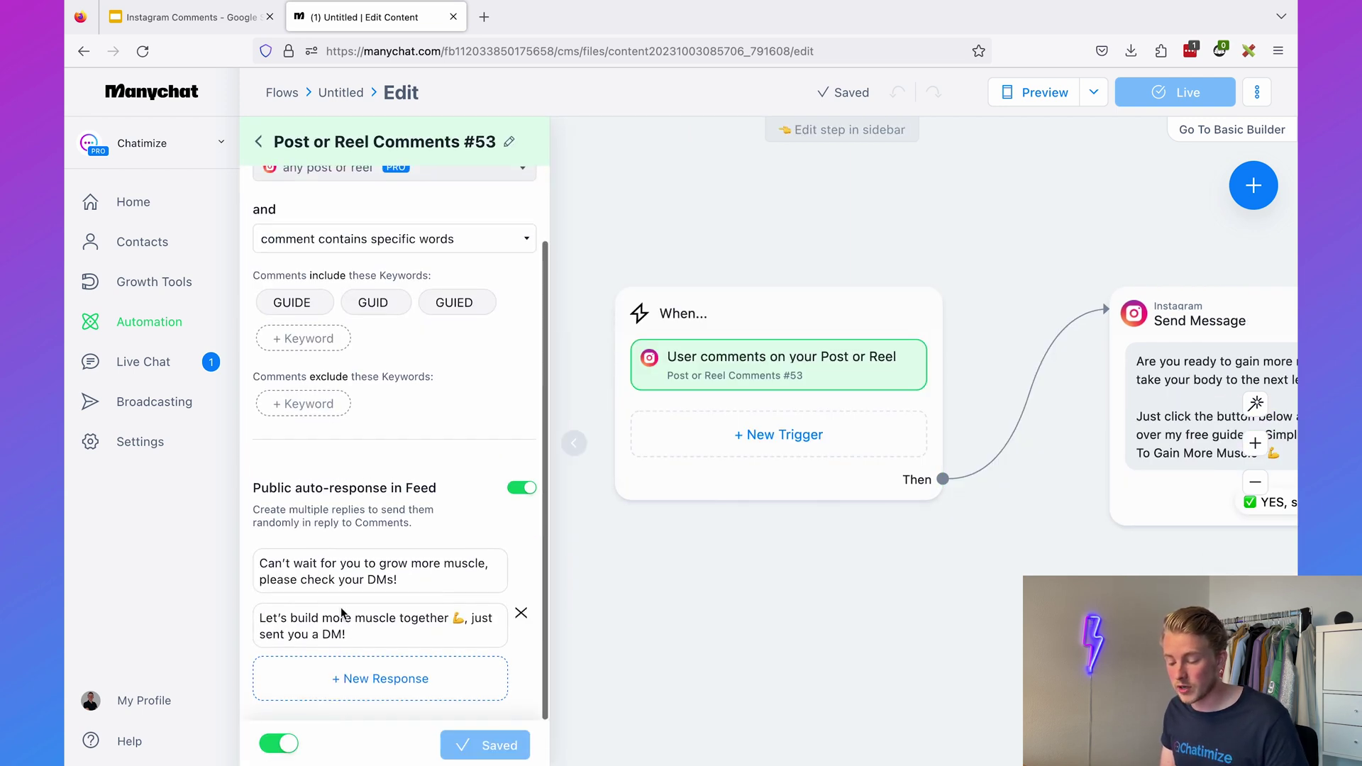
left_click(805, 643)
- Pan across the flow to review Send Message #1, #2 and #3
scroll(709, 631, "right", 7)
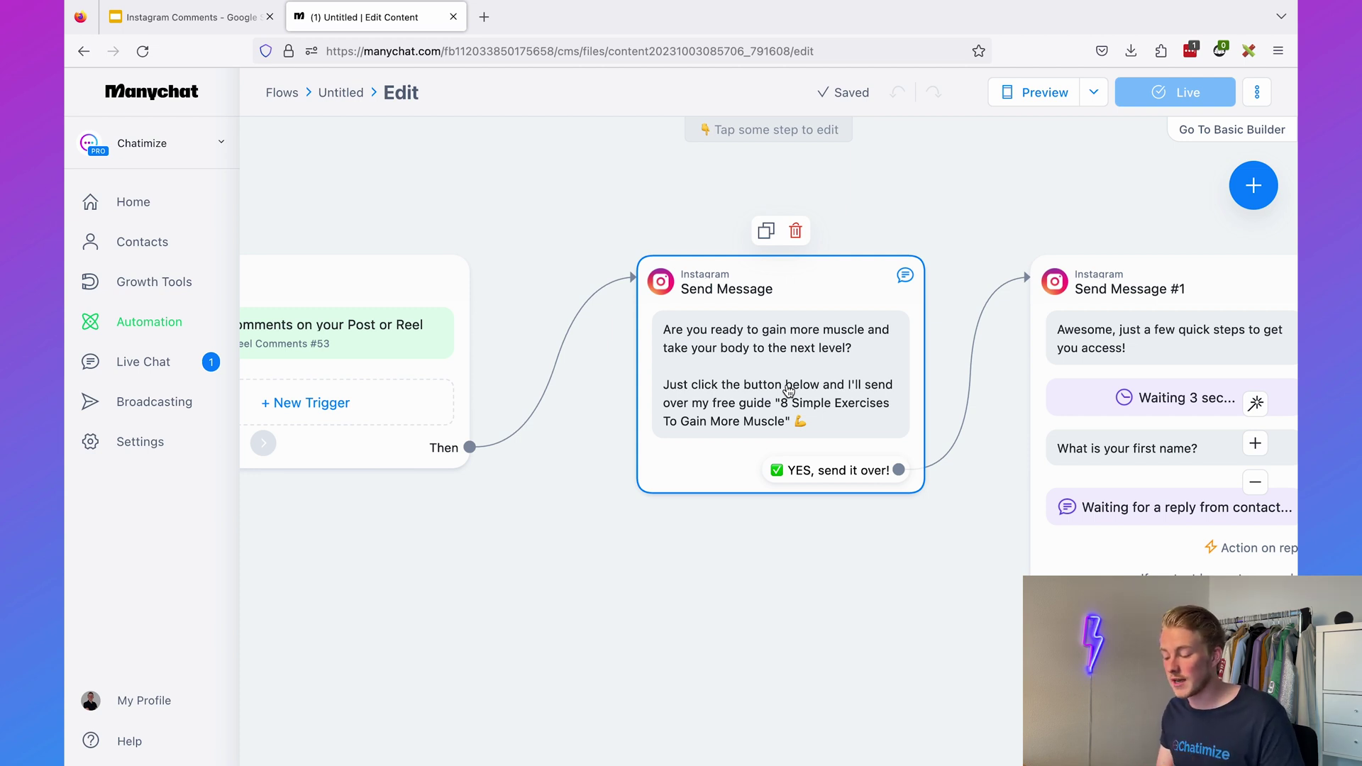
left_click_drag(1130, 232, 823, 232)
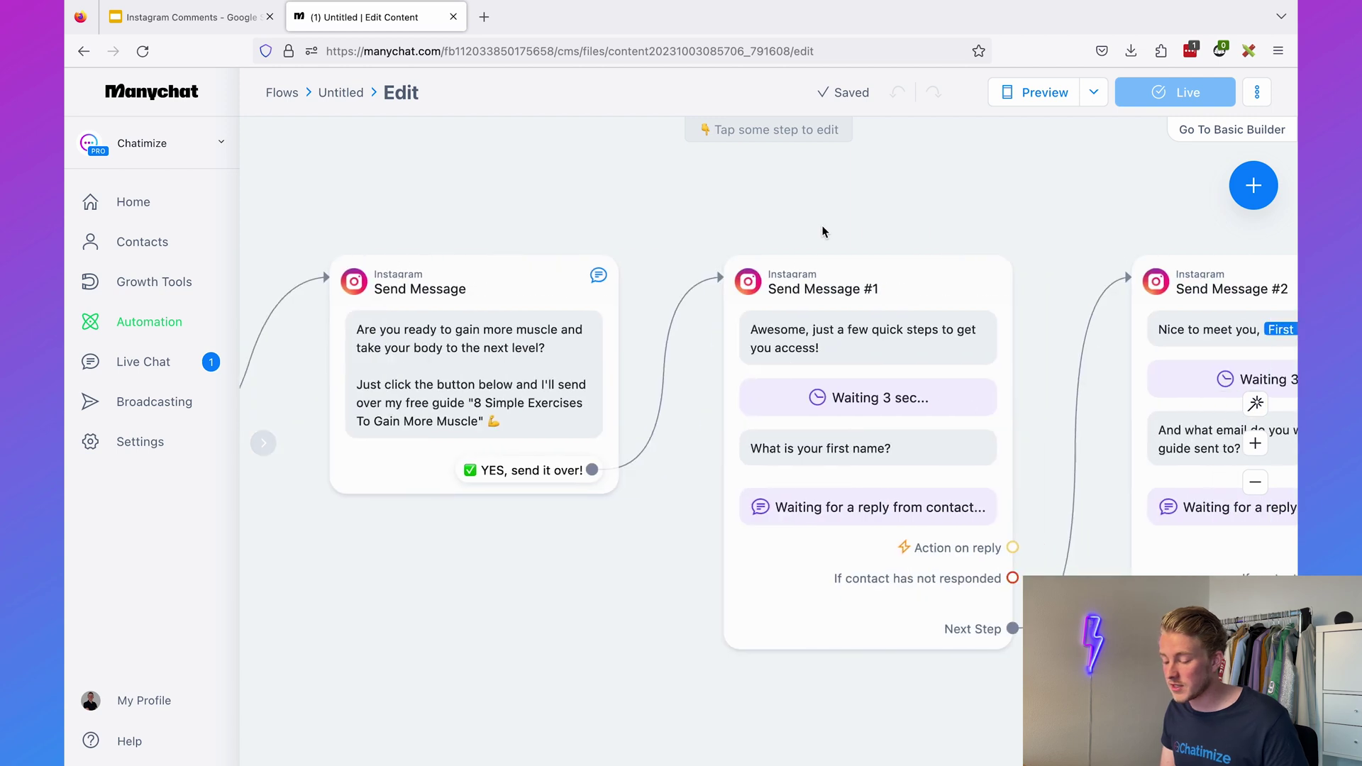
left_click_drag(971, 209, 754, 211)
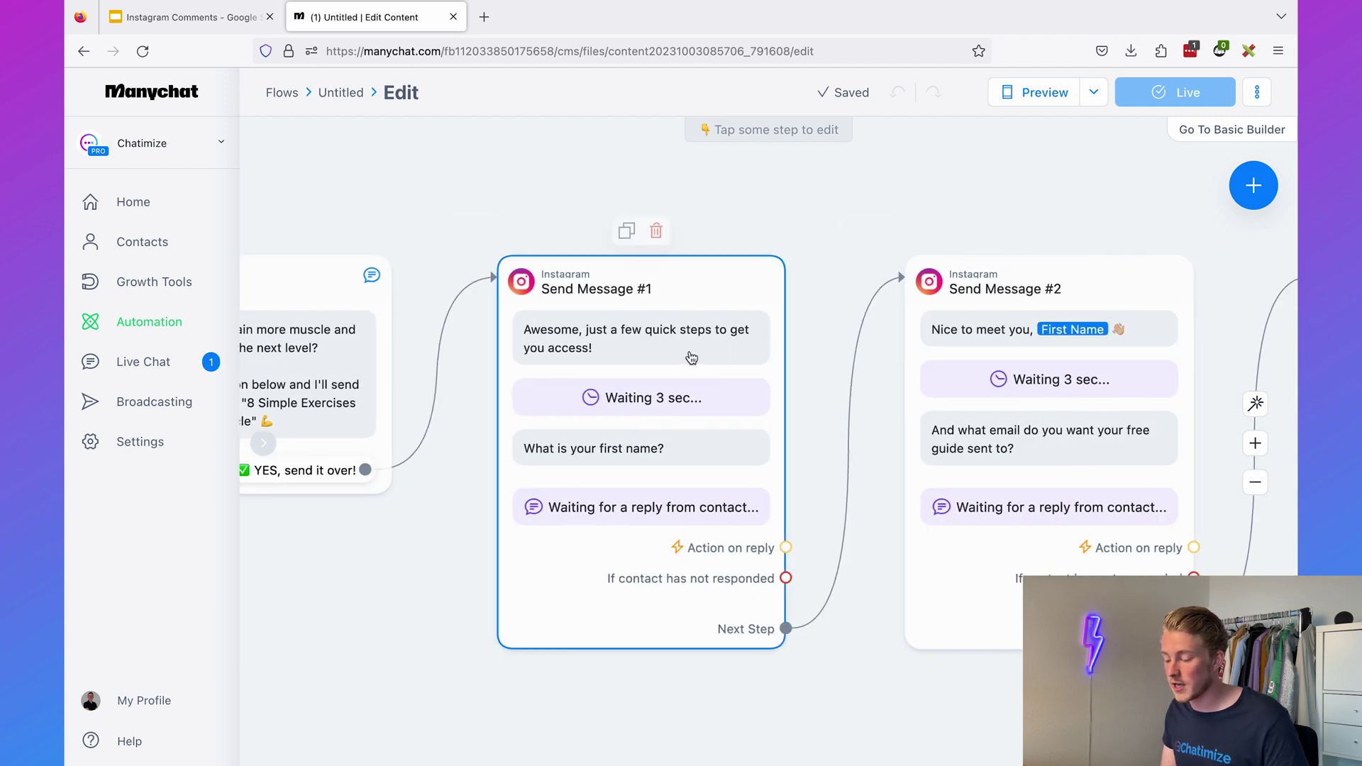
left_click_drag(1201, 205, 659, 206)
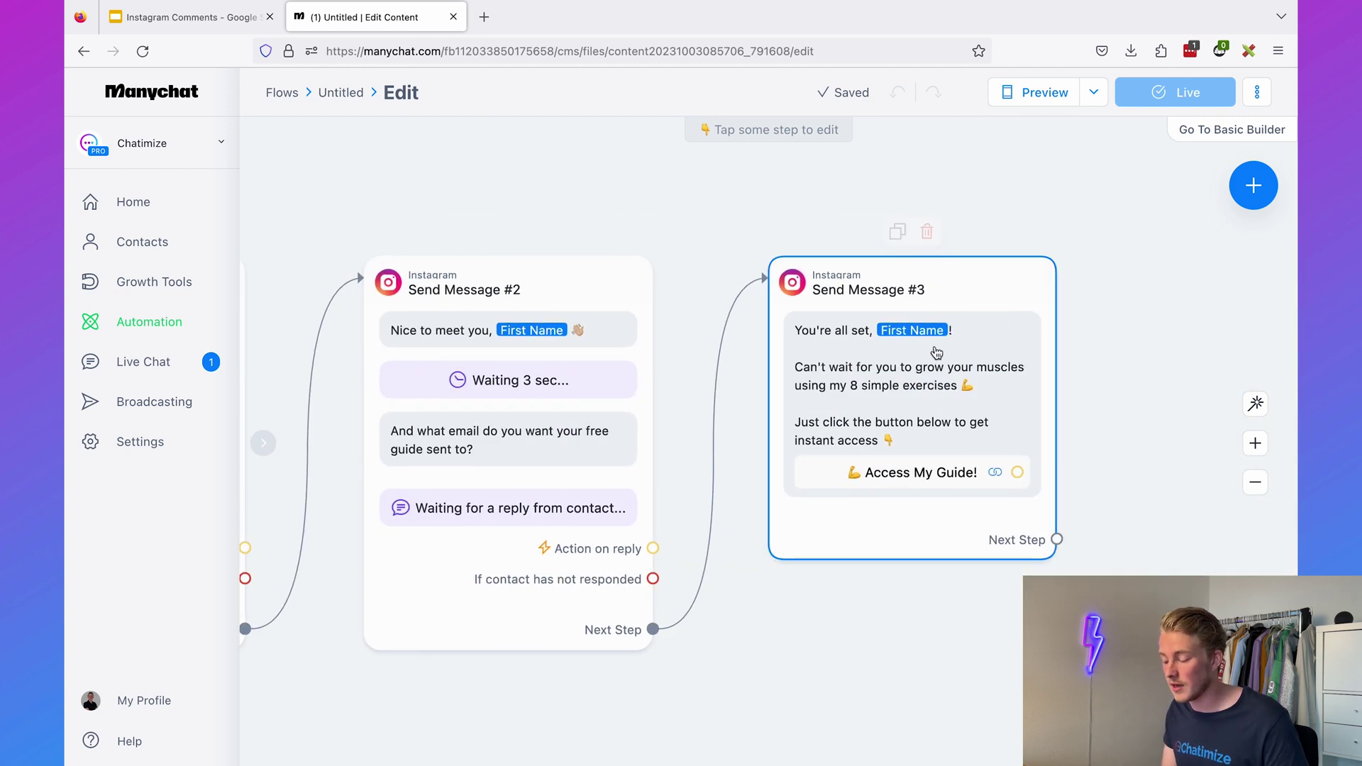
scroll(681, 194, "down", 5)
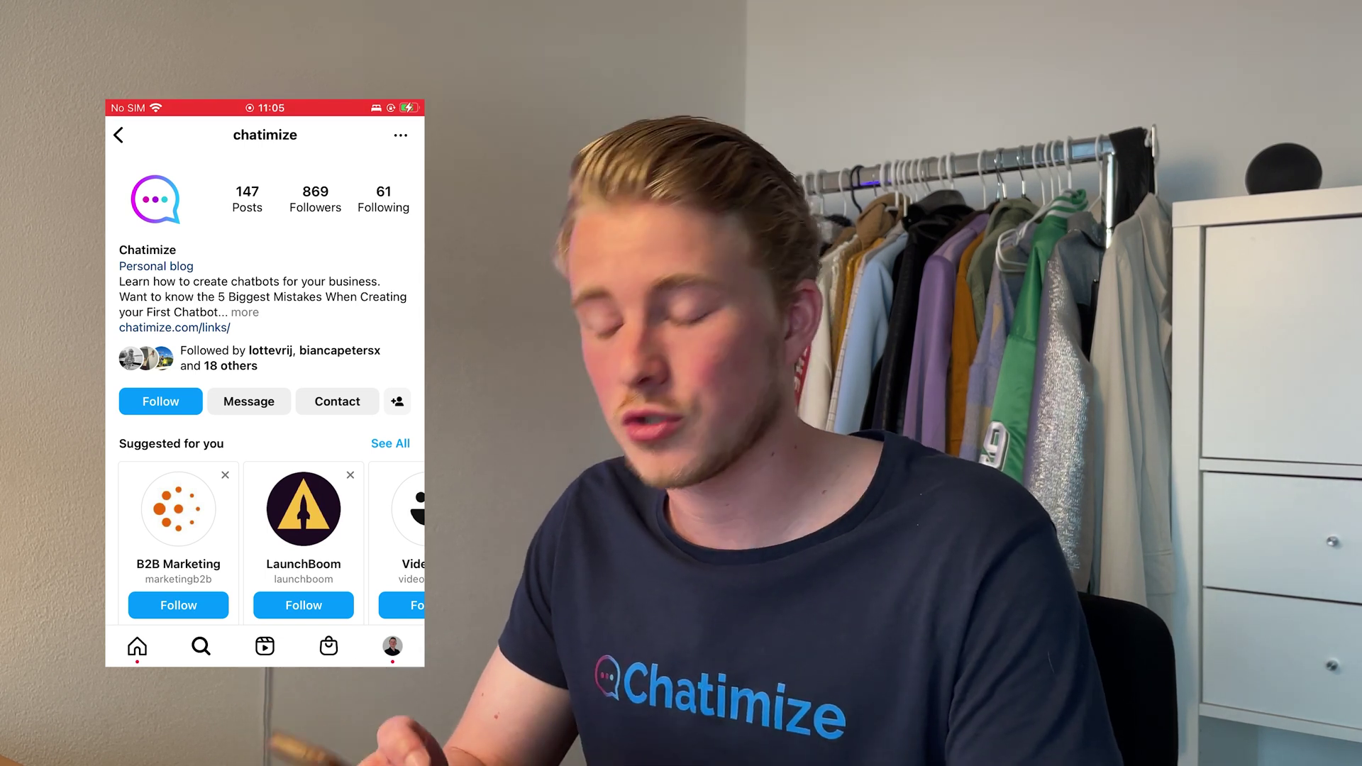
- Comment 'guide' on a chatimize Instagram post to trigger the automated DM
scroll(264, 369, "down", 10)
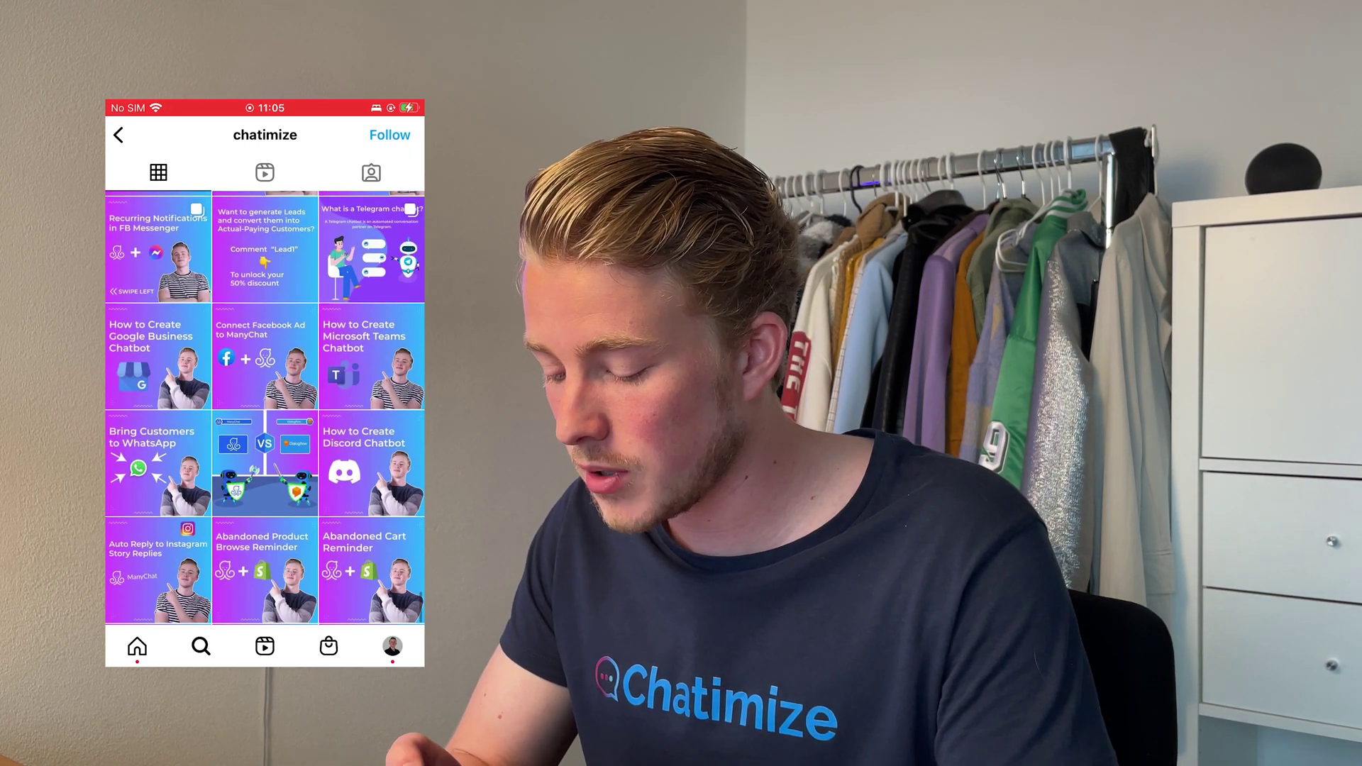
left_click(162, 539)
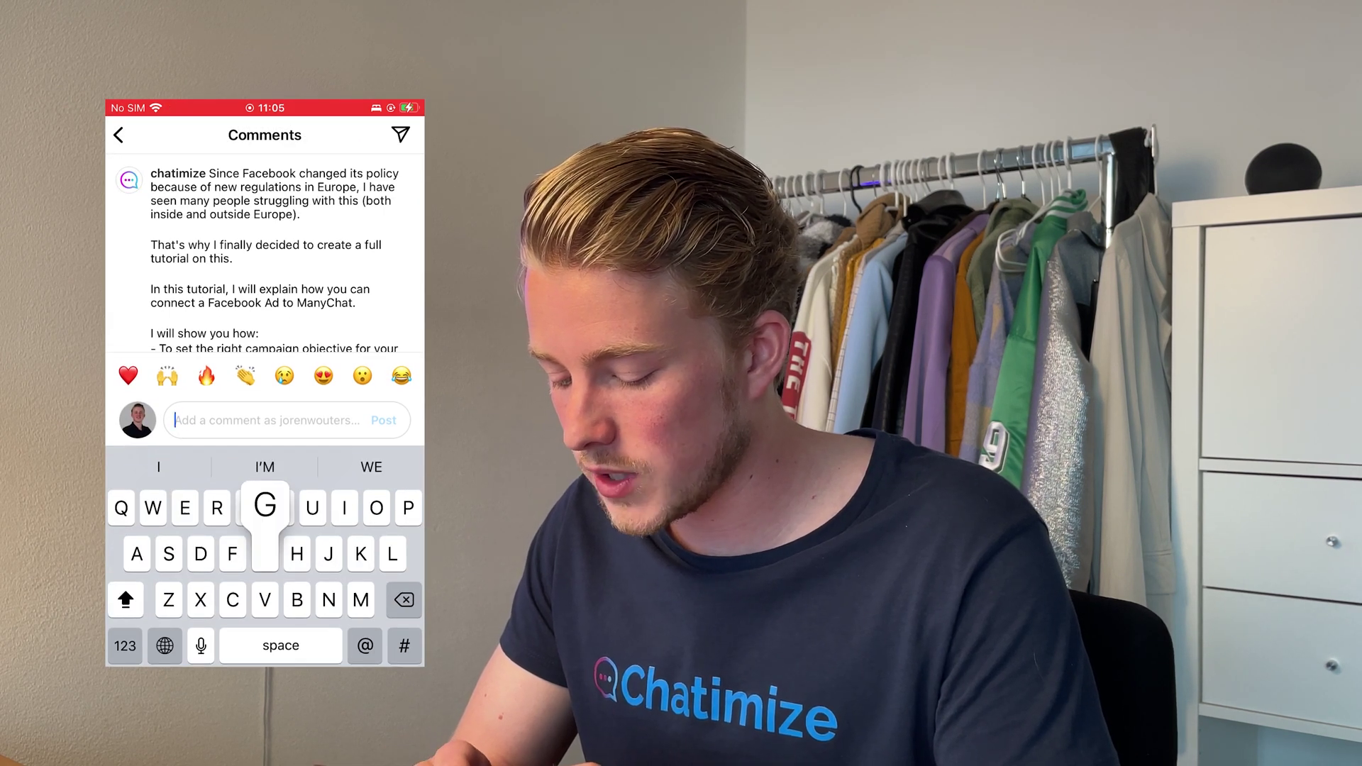
type("guide")
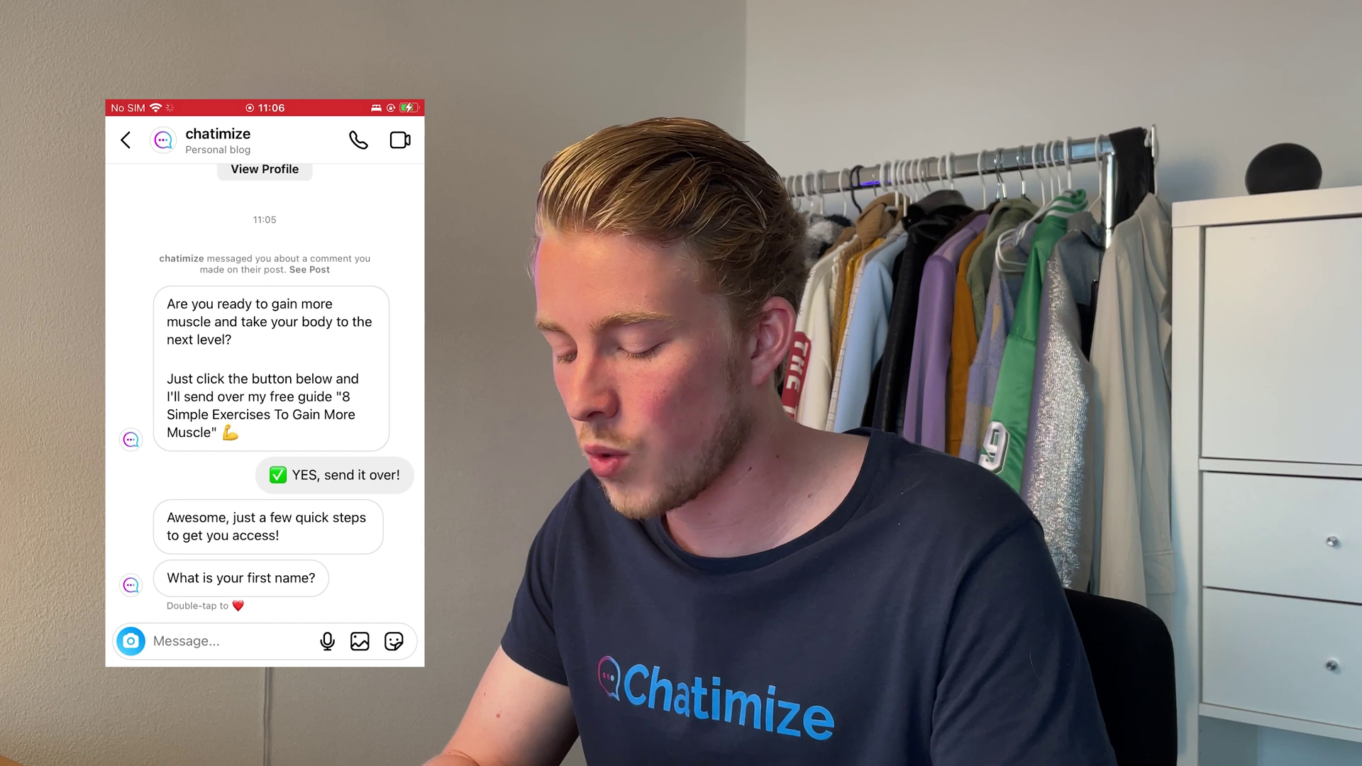
- Reply to the bot with a first name and an email address, then open the Access My Guide! link
left_click(186, 641)
type("Joren")
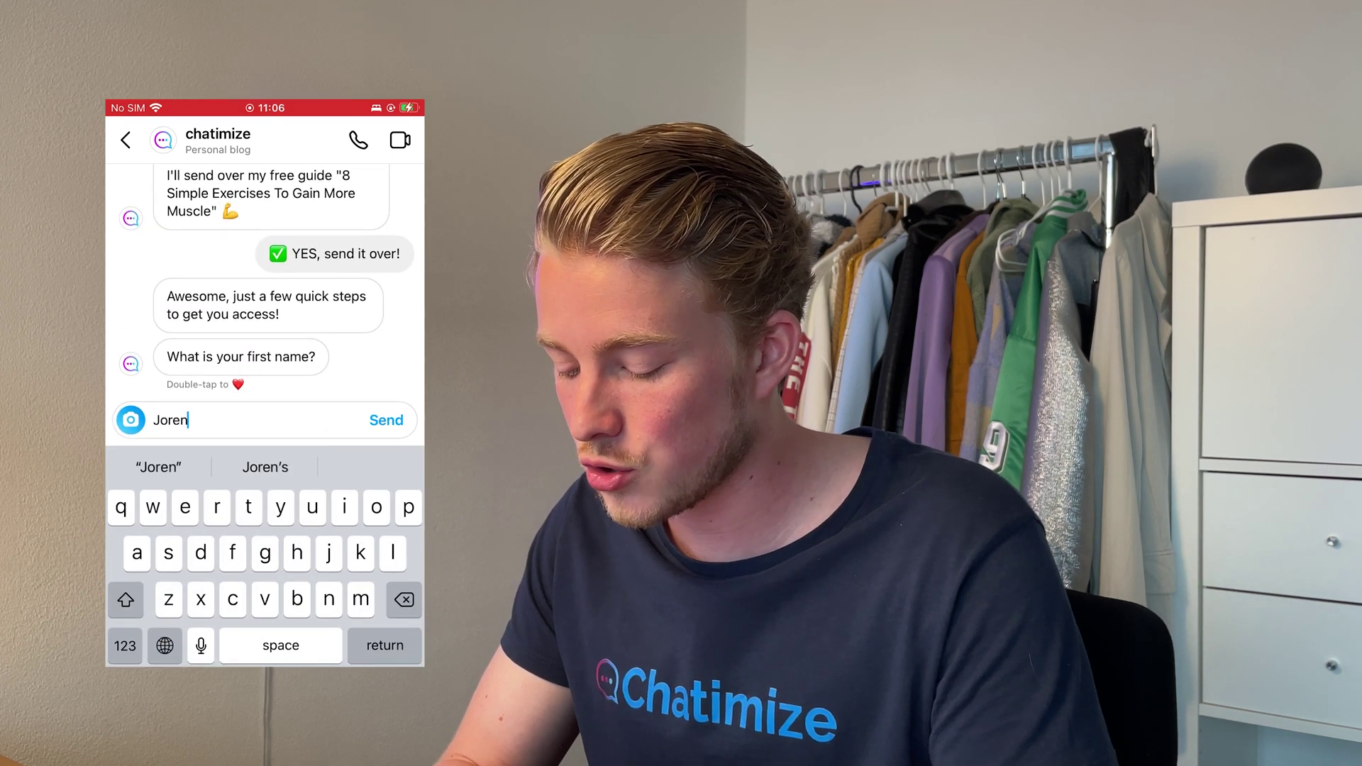
left_click(386, 417)
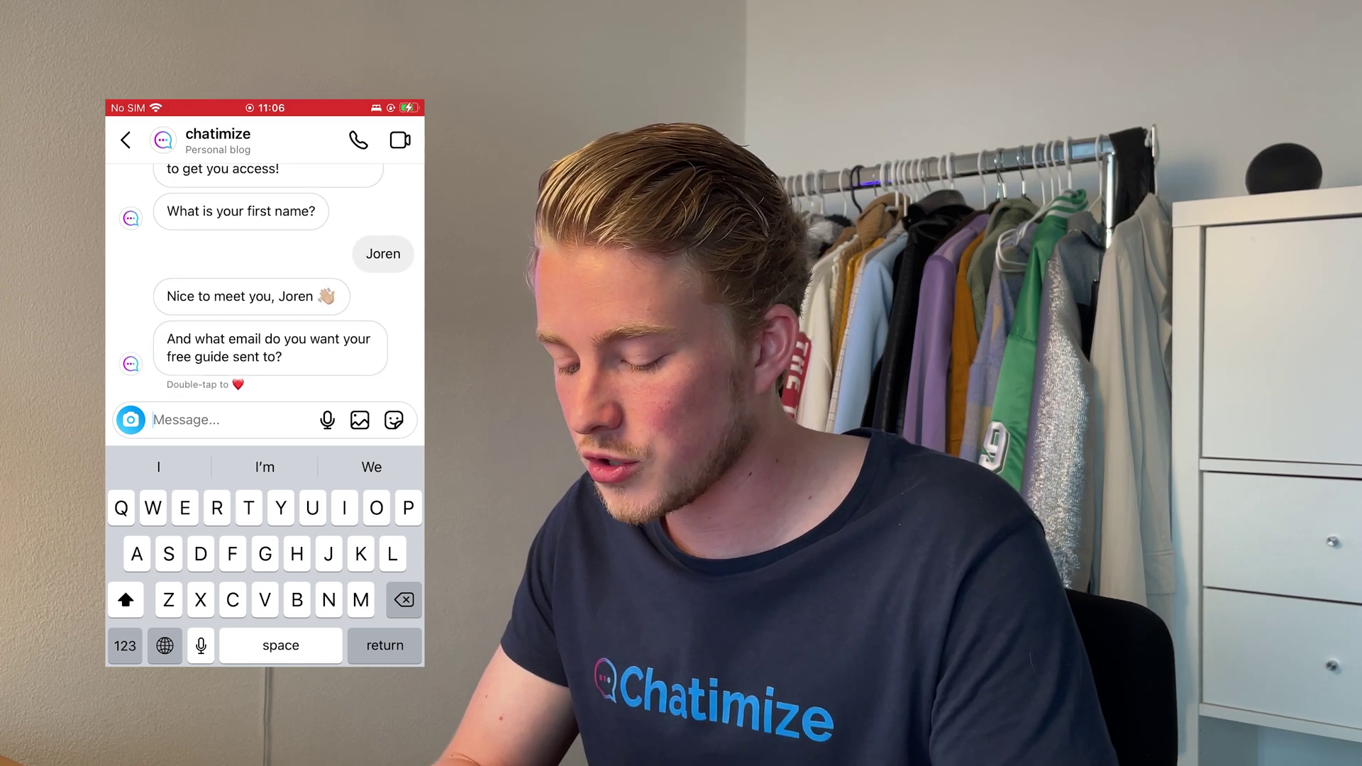
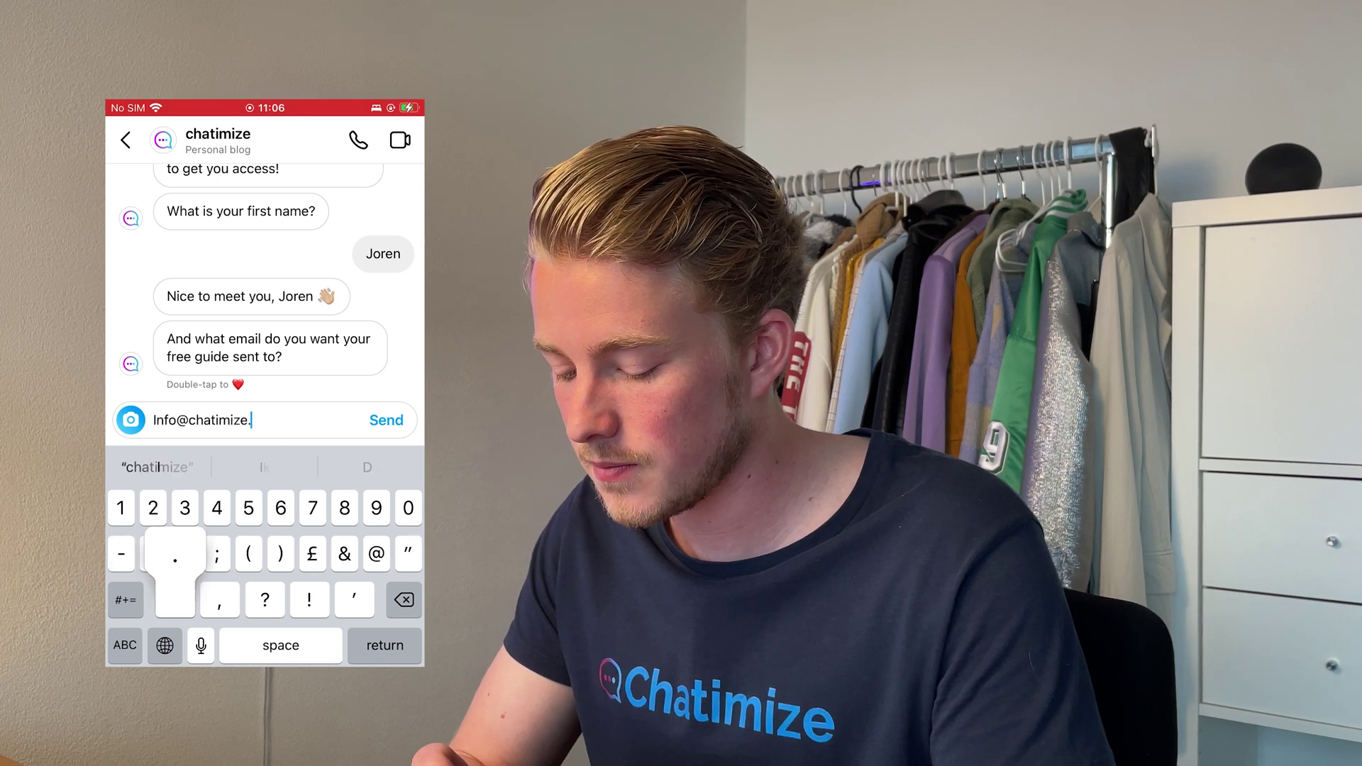
left_click(386, 420)
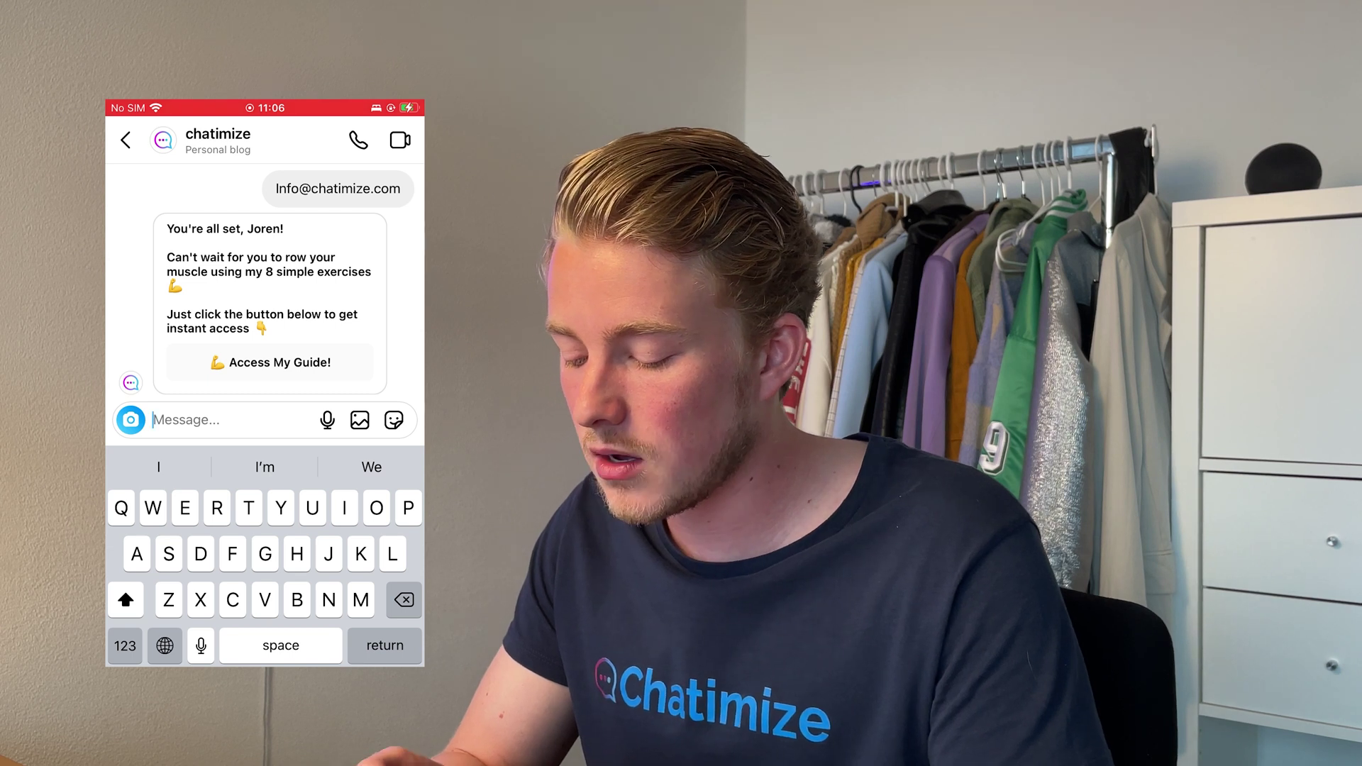
left_click(281, 384)
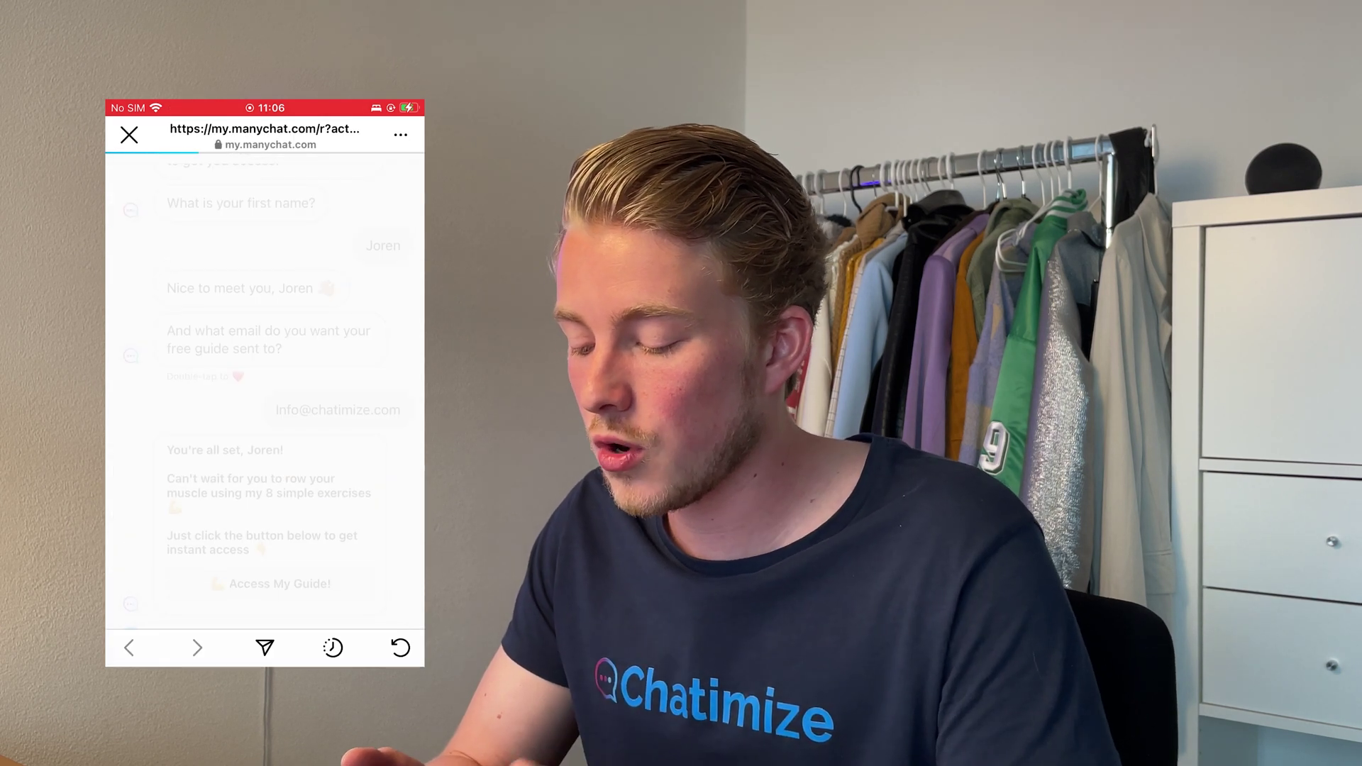